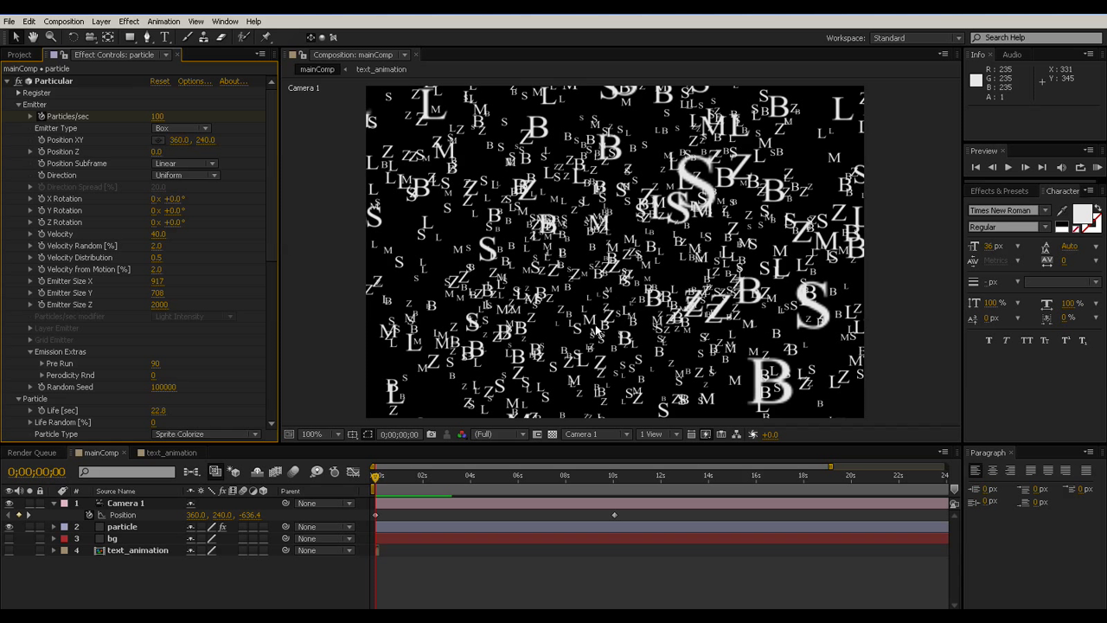
Step: On the particle layer's Particular effect, set the particles' Set Color option to Random from Gradient
click(144, 505)
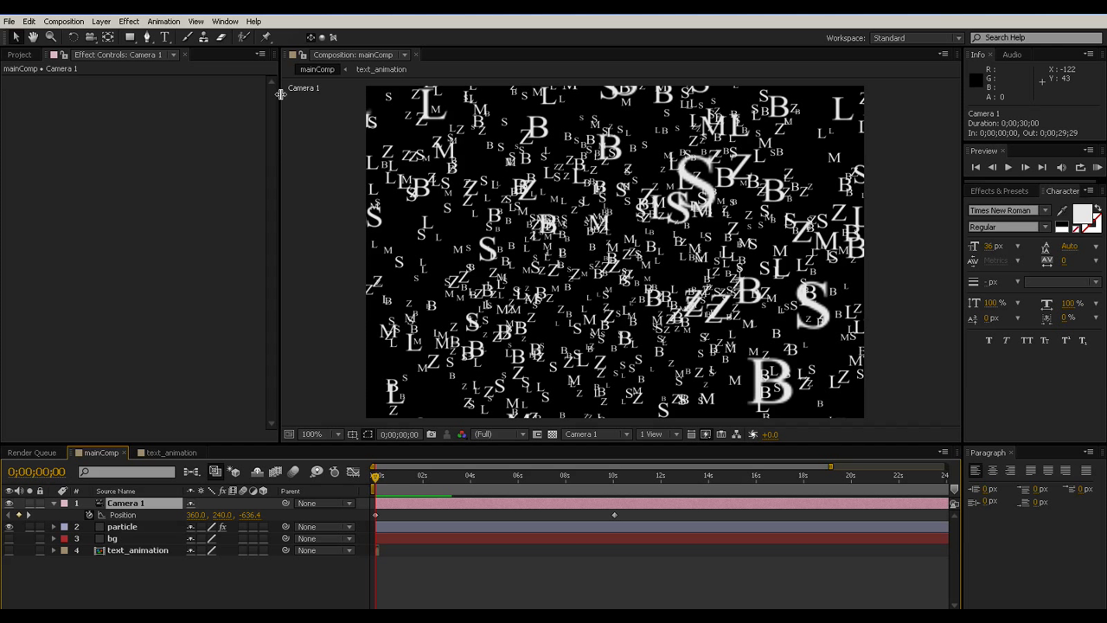
drag(280, 94, 270, 93)
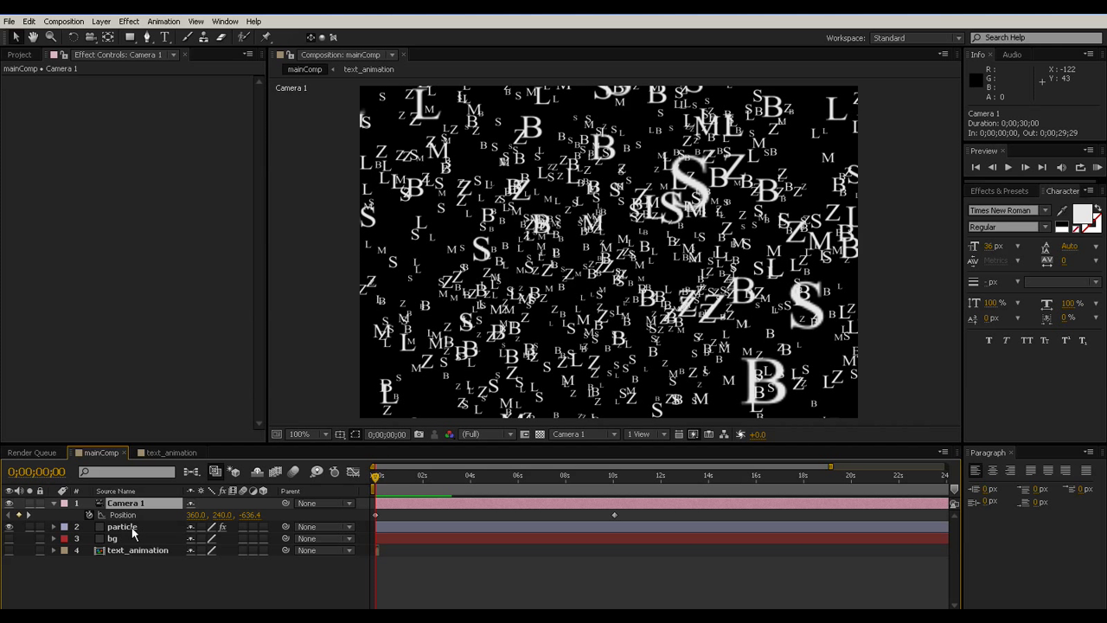
click(128, 527)
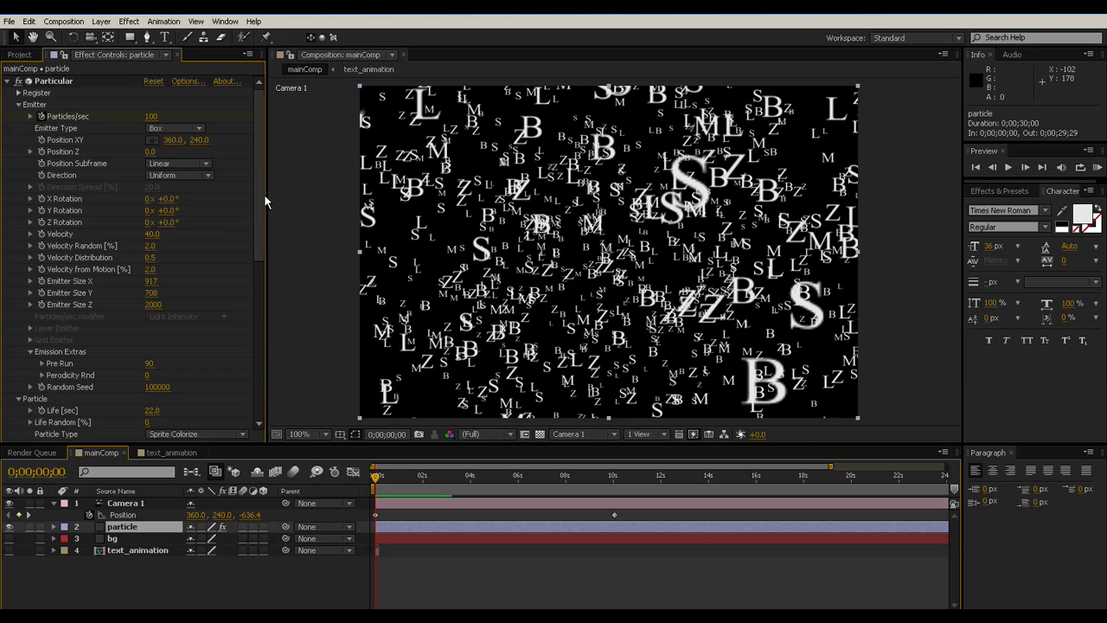
scroll(263, 297, down, 5)
scroll(263, 297, down, 3)
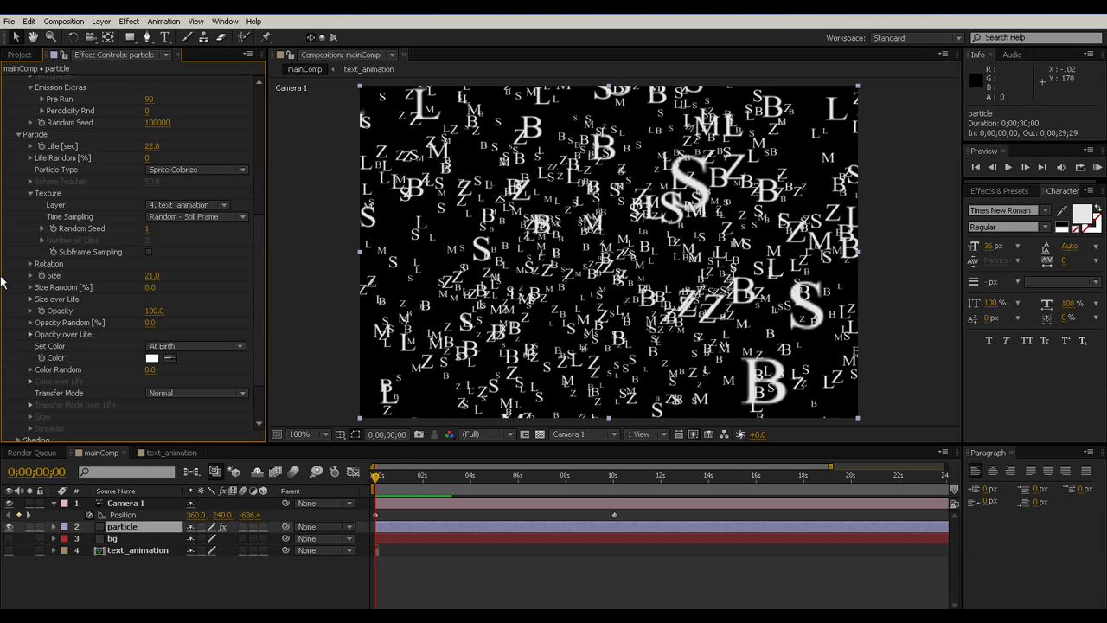
click(30, 372)
scroll(65, 381, down, 3)
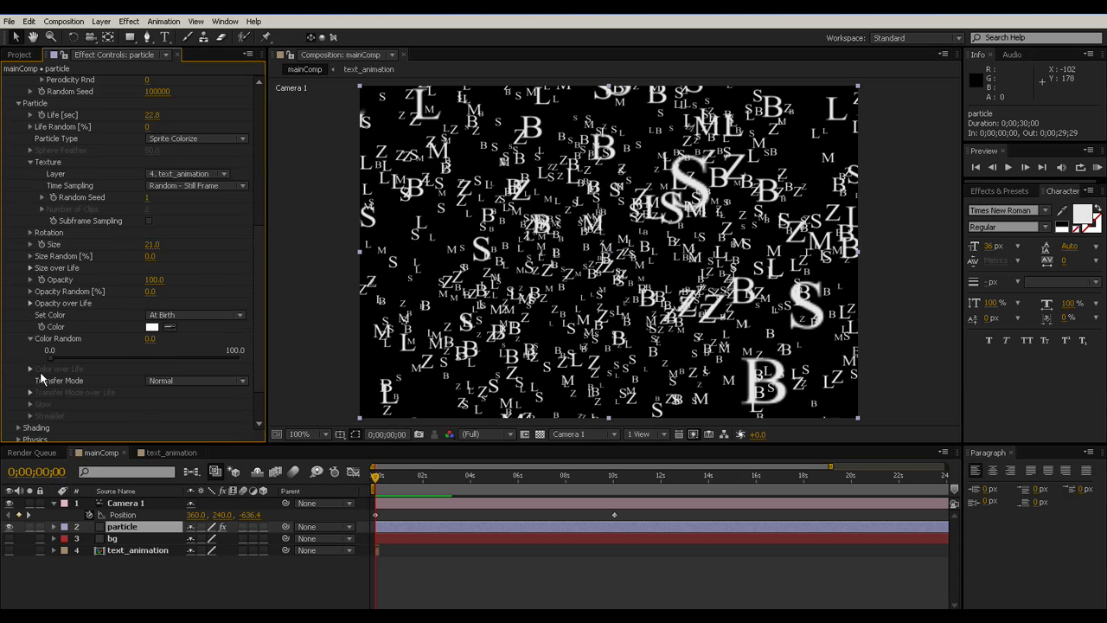
click(201, 286)
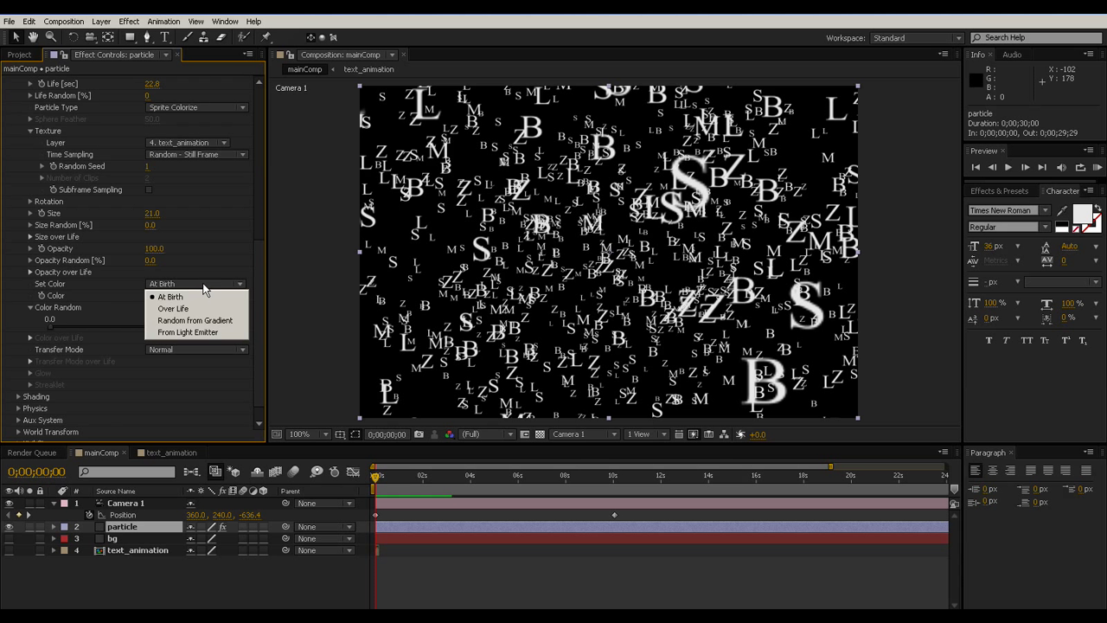
click(220, 320)
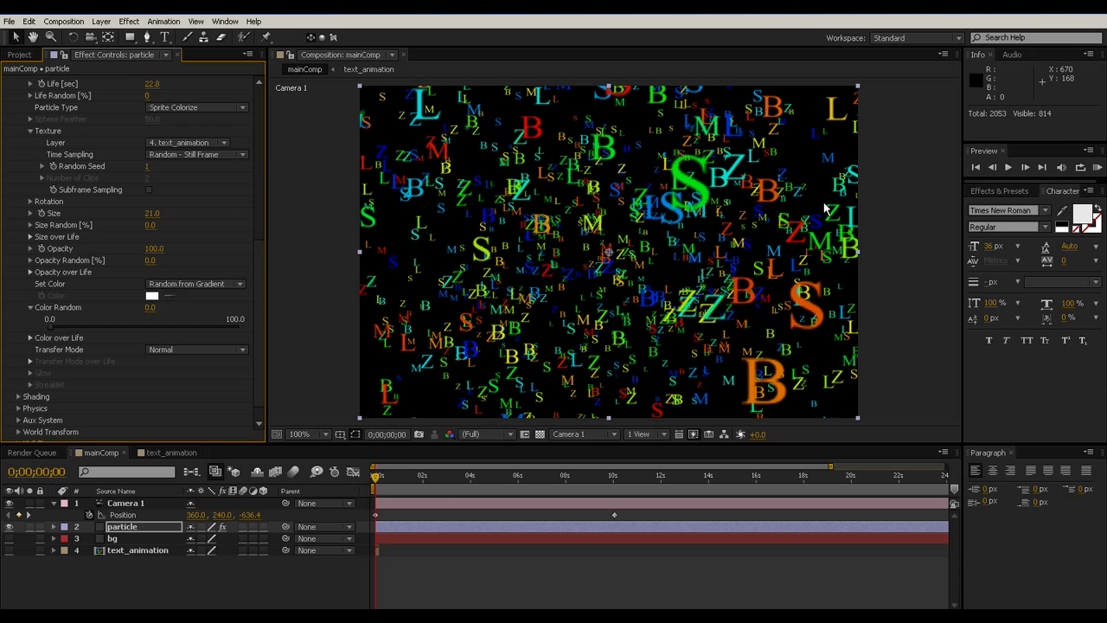
Step: Remove the green, cyan and blue stops from the Color over Life gradient, and move the yellow stop to the death end
click(30, 338)
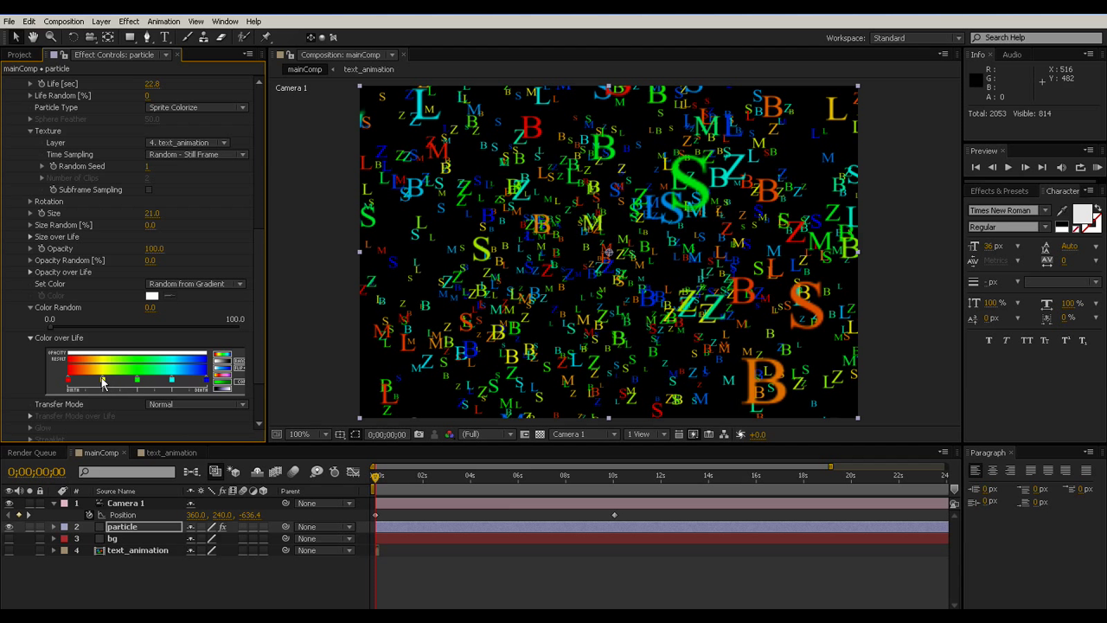
drag(135, 382, 138, 415)
drag(173, 381, 174, 419)
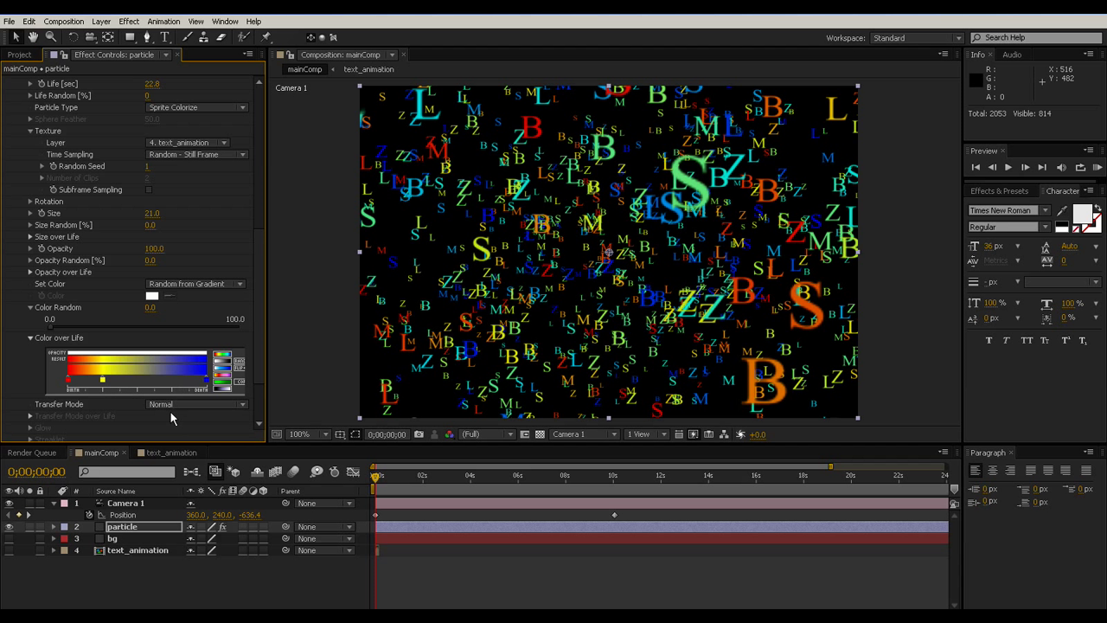
drag(206, 382, 210, 445)
drag(102, 381, 208, 382)
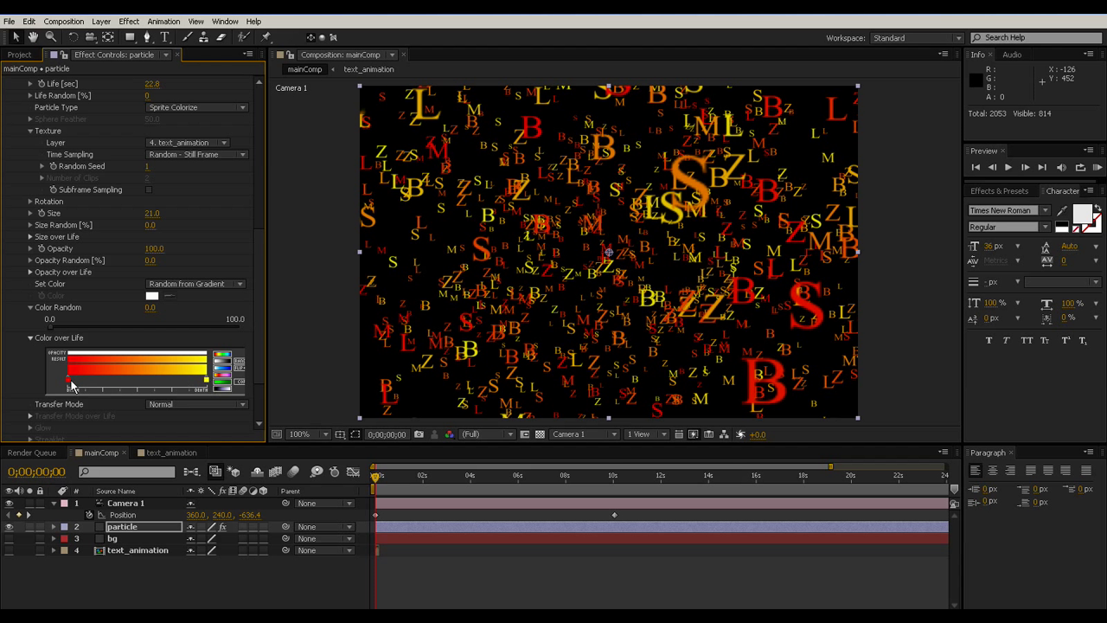
Step: Recolor the yellow stop at the death end of the gradient to a muted orange
double_click(206, 382)
click(524, 317)
drag(590, 391, 592, 395)
click(520, 250)
click(689, 235)
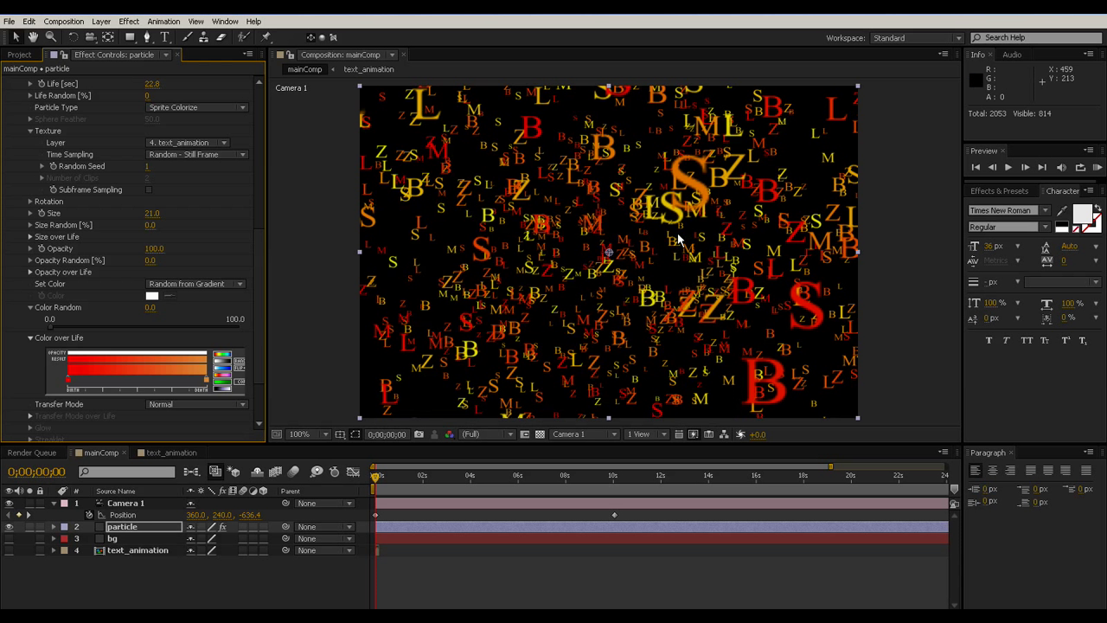
Step: Recolor the red stop at the birth end of the gradient to dark orange, A73903
double_click(69, 384)
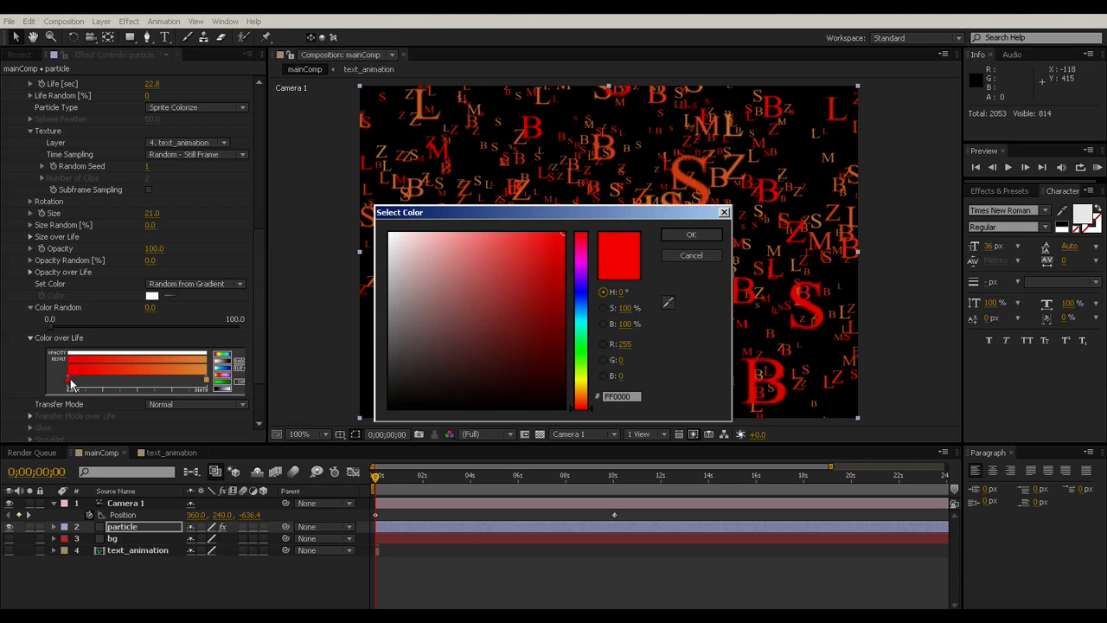
click(581, 400)
click(562, 292)
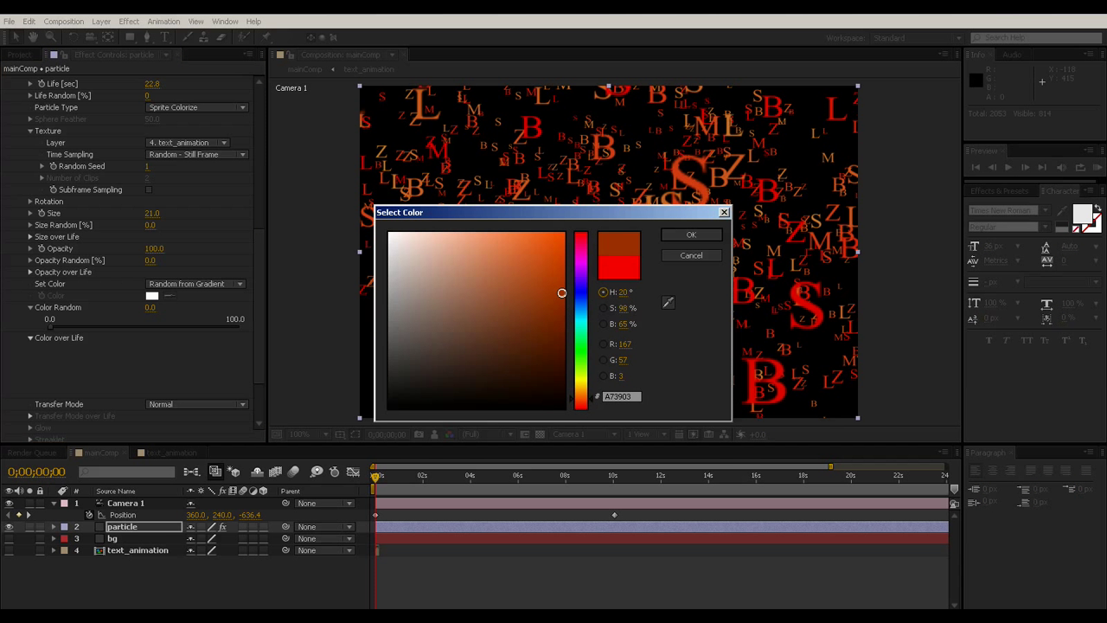
click(689, 236)
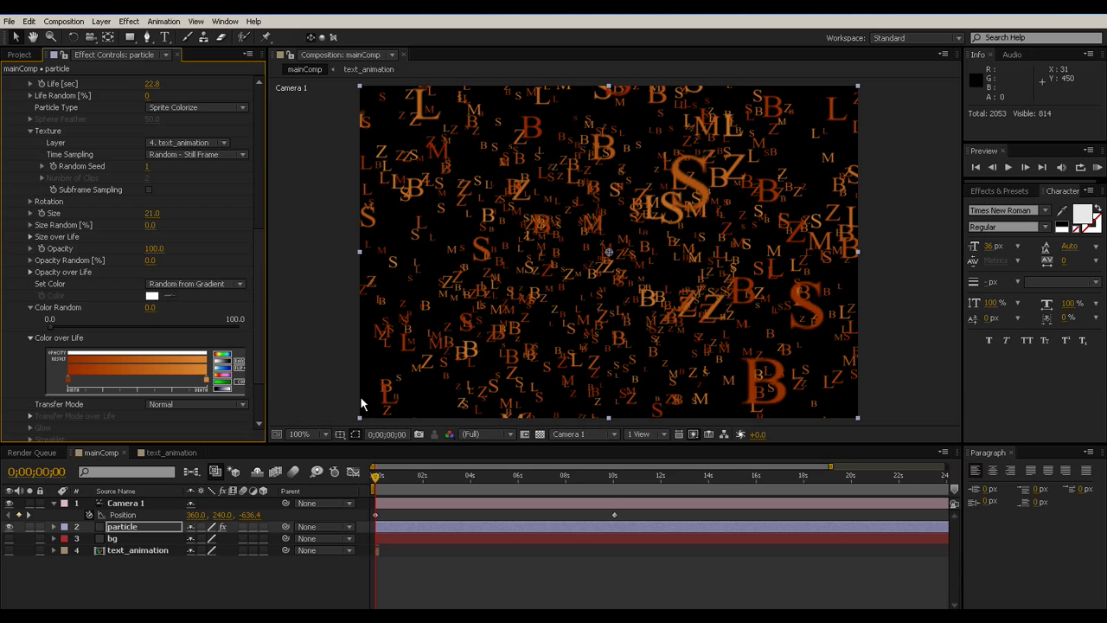
Step: Add a light golden-orange stop to the Color over Life gradient, about three quarters of the way along
double_click(130, 381)
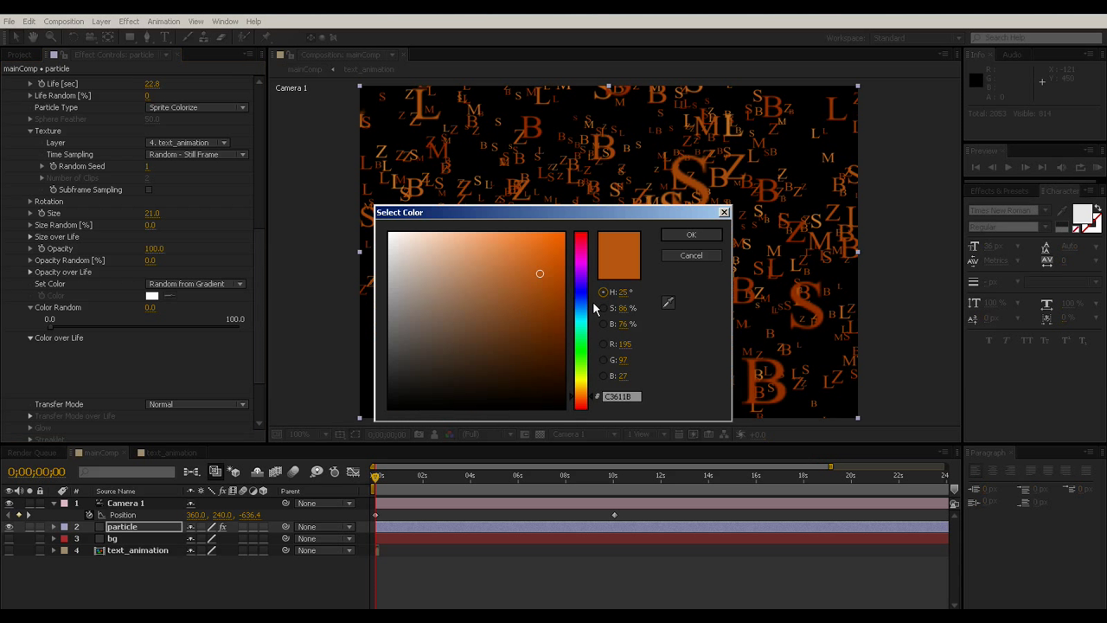
drag(581, 403, 581, 391)
click(521, 250)
click(713, 238)
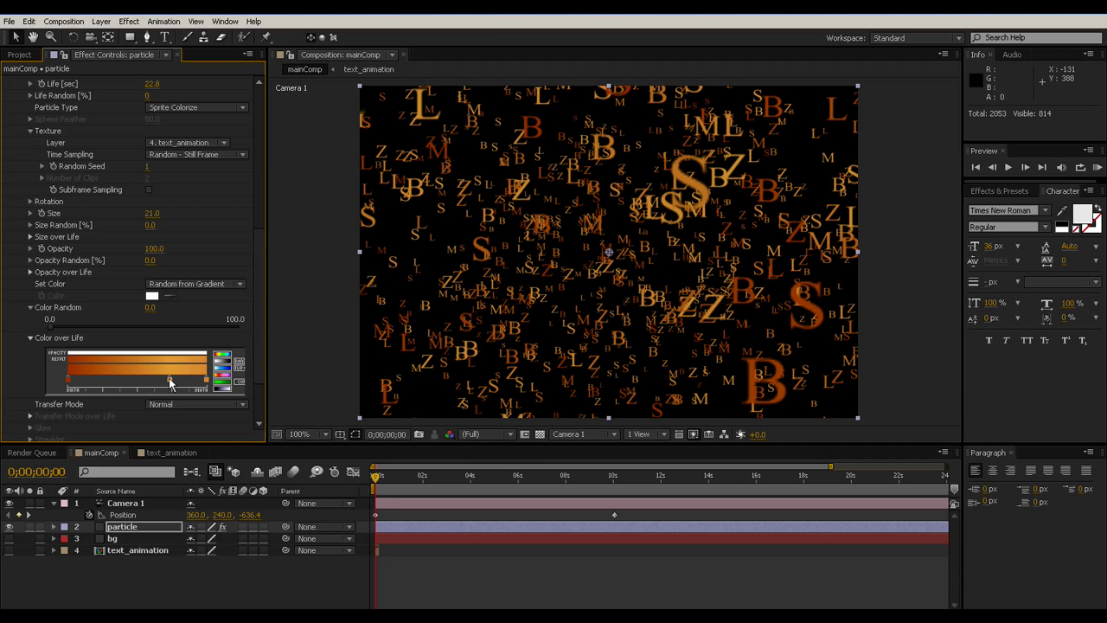
Step: Add a dark brown gradient stop and place it about two thirds along, with the light orange stop at about one third
double_click(117, 380)
click(557, 324)
click(586, 403)
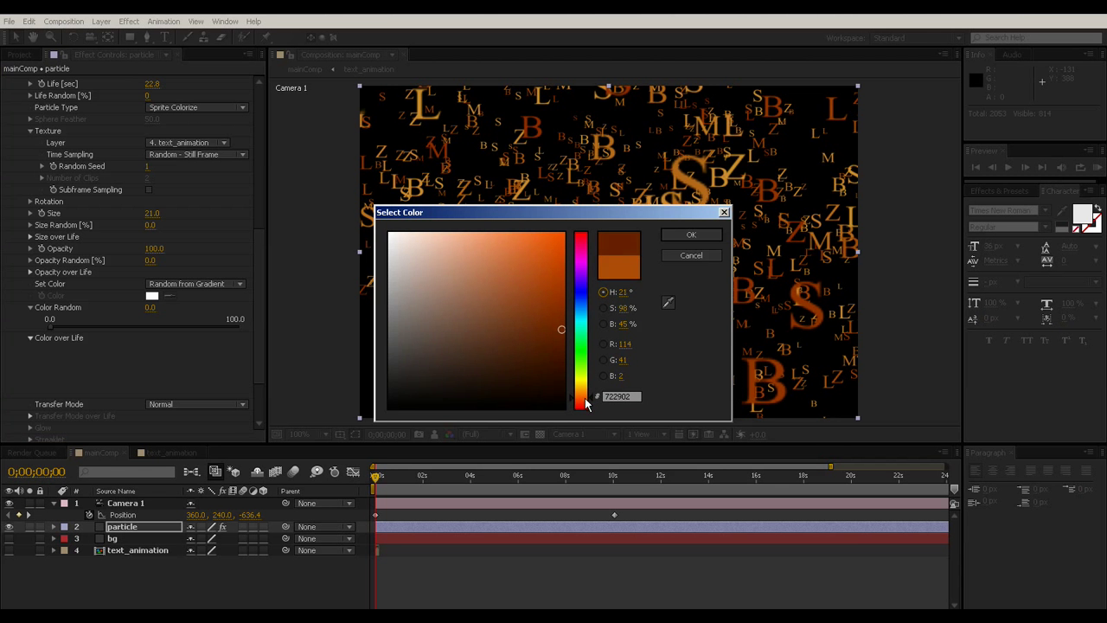
click(708, 235)
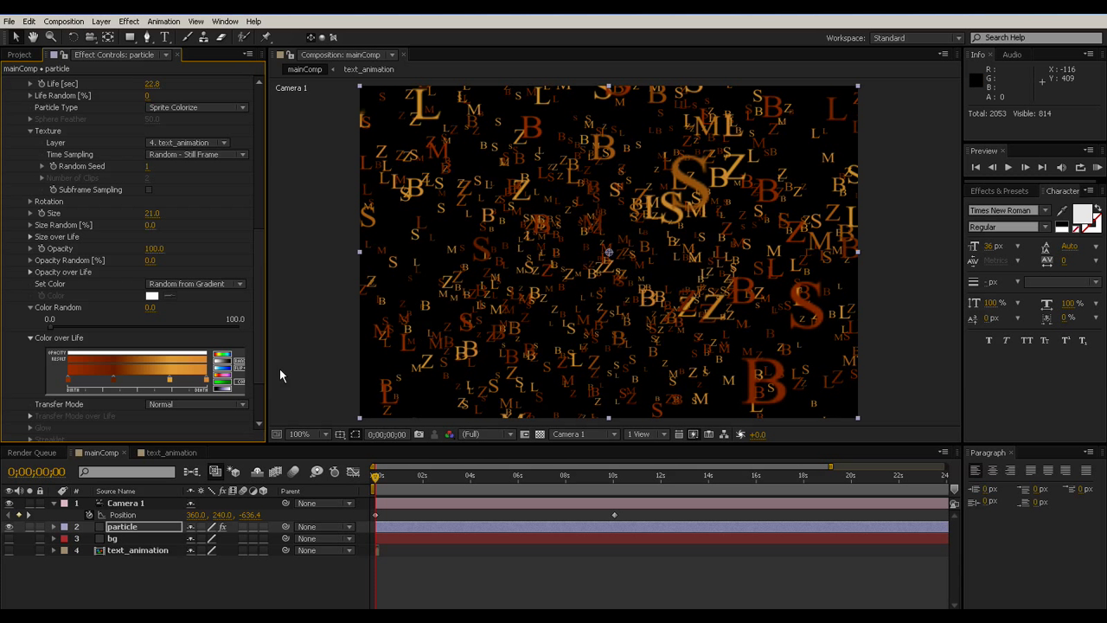
mouse_move(113, 385)
mouse_down()
mouse_move(183, 385)
mouse_move(110, 385)
mouse_up()
drag(184, 386, 163, 386)
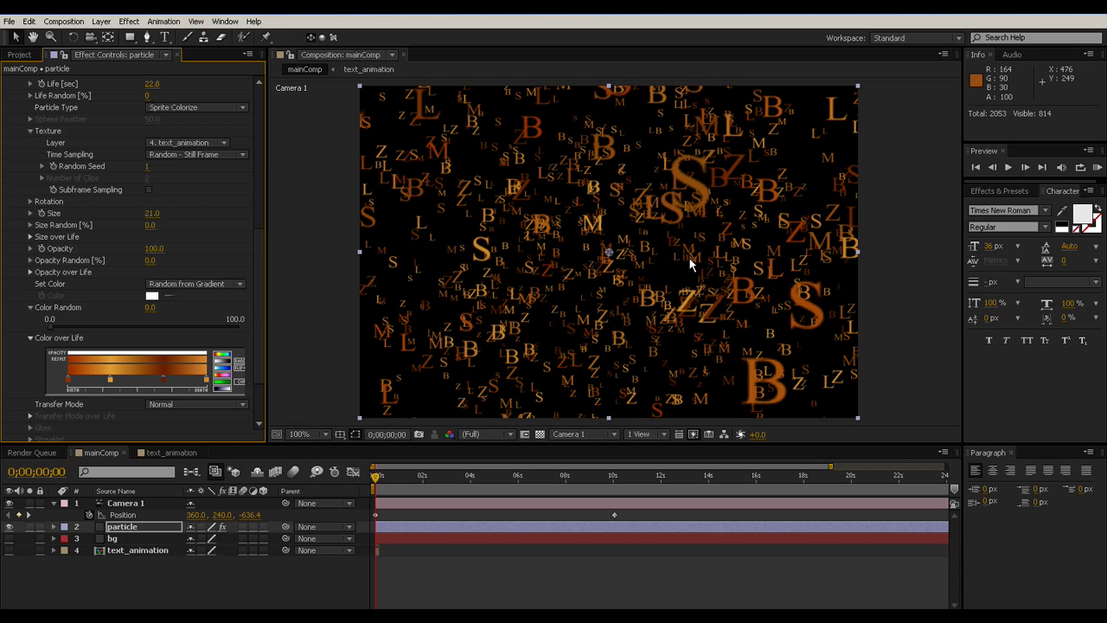
Step: Try a particle Opacity of 38, and restore it to 100
drag(258, 244, 256, 221)
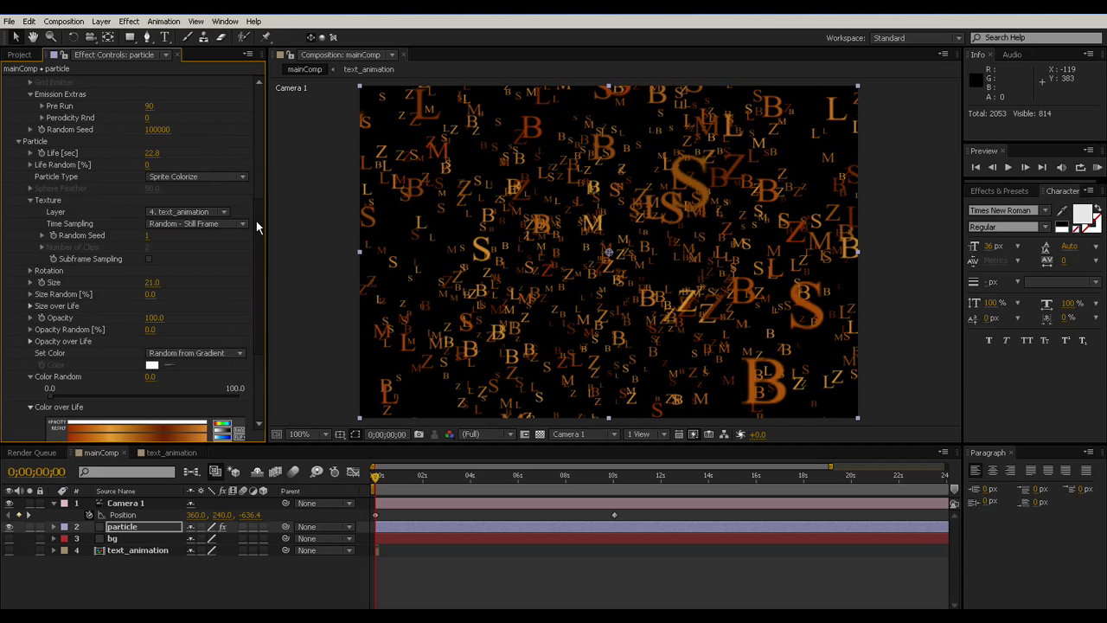
scroll(261, 237, down, 5)
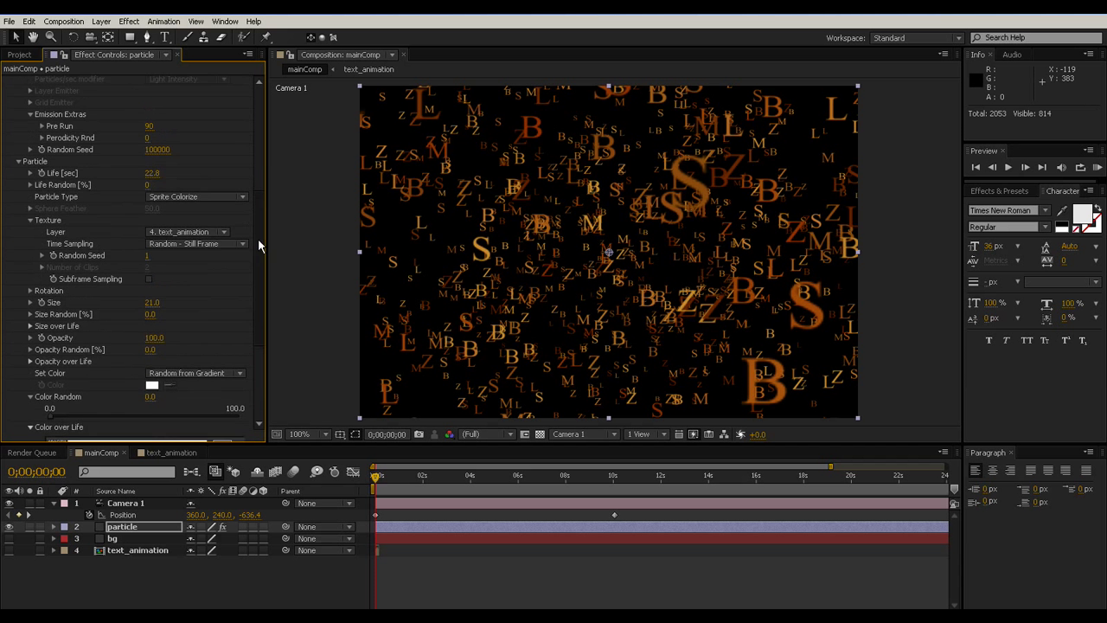
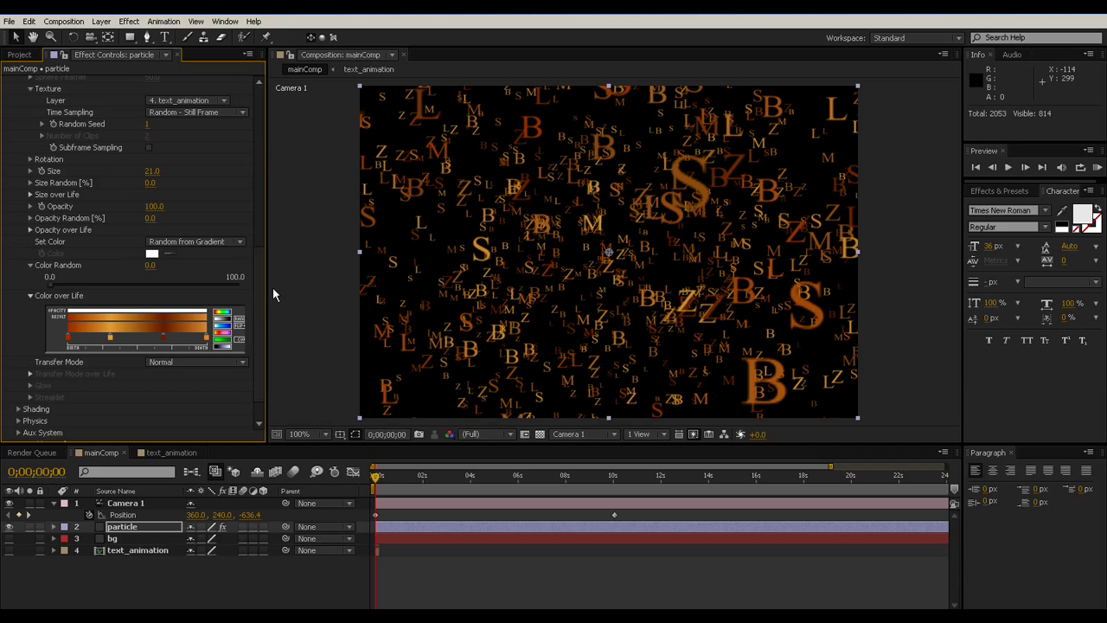
scroll(257, 285, up, 2)
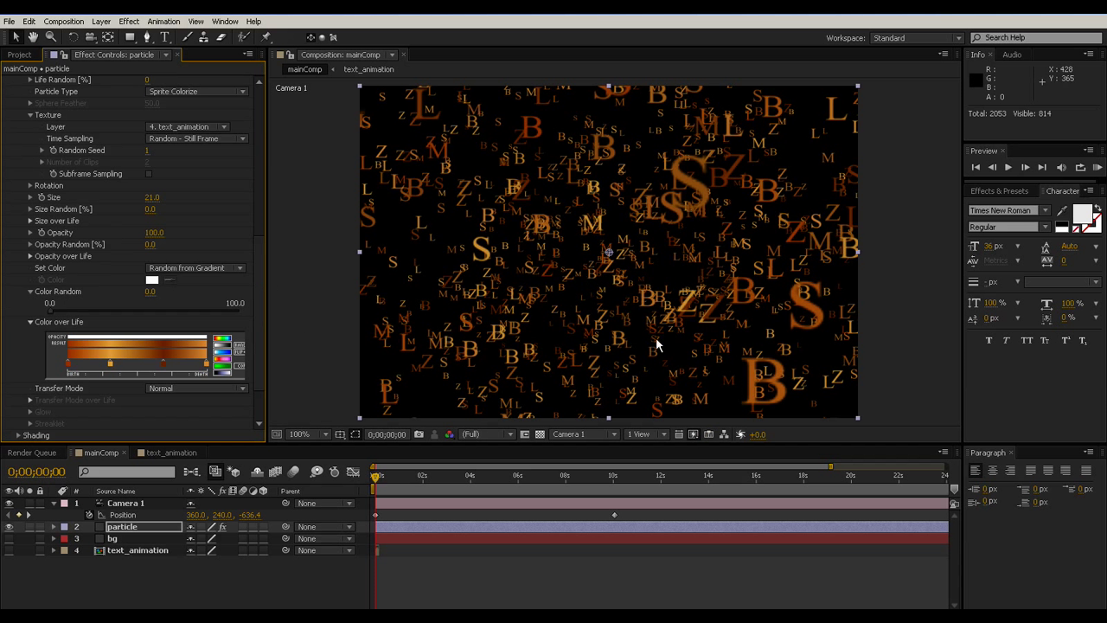
drag(254, 306, 257, 273)
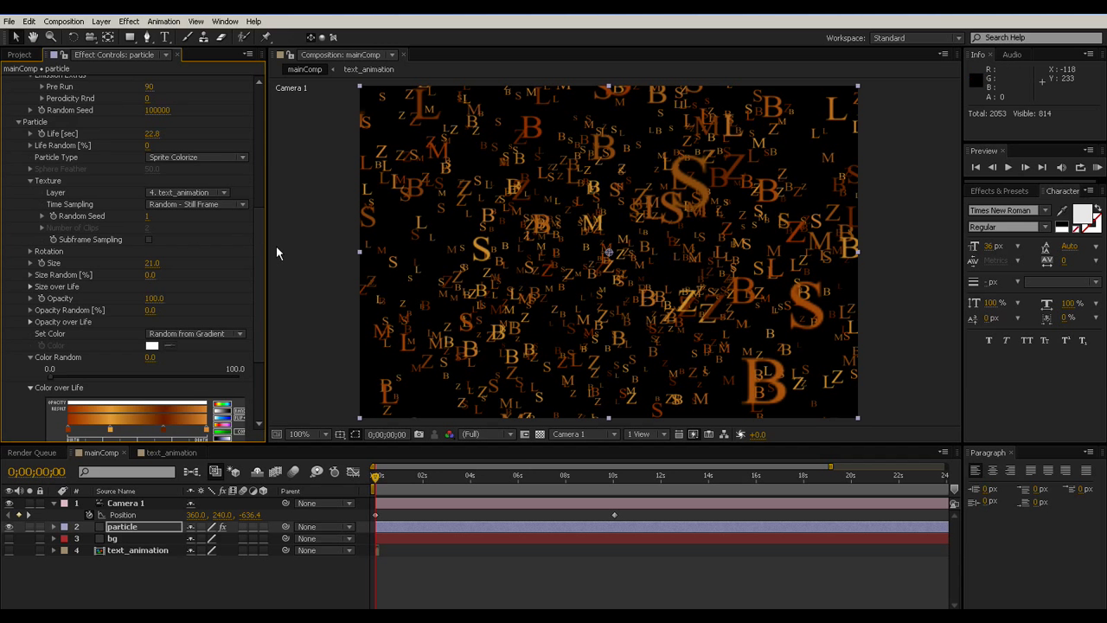
mouse_move(264, 231)
mouse_down()
mouse_move(269, 281)
mouse_move(267, 229)
mouse_move(258, 271)
mouse_move(258, 231)
mouse_up()
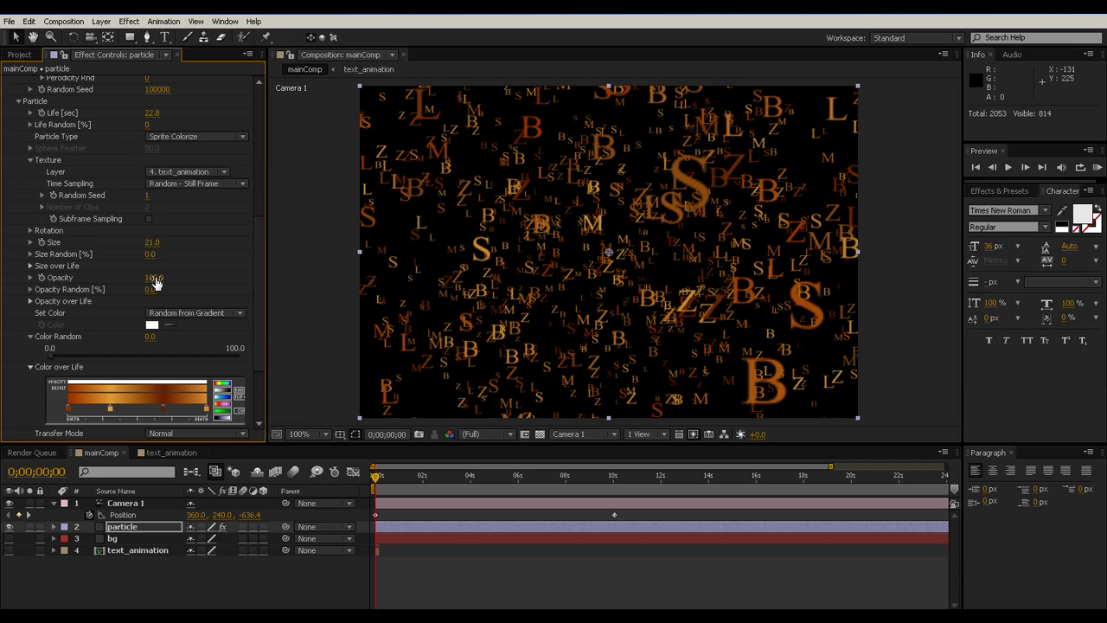
drag(153, 276, 110, 278)
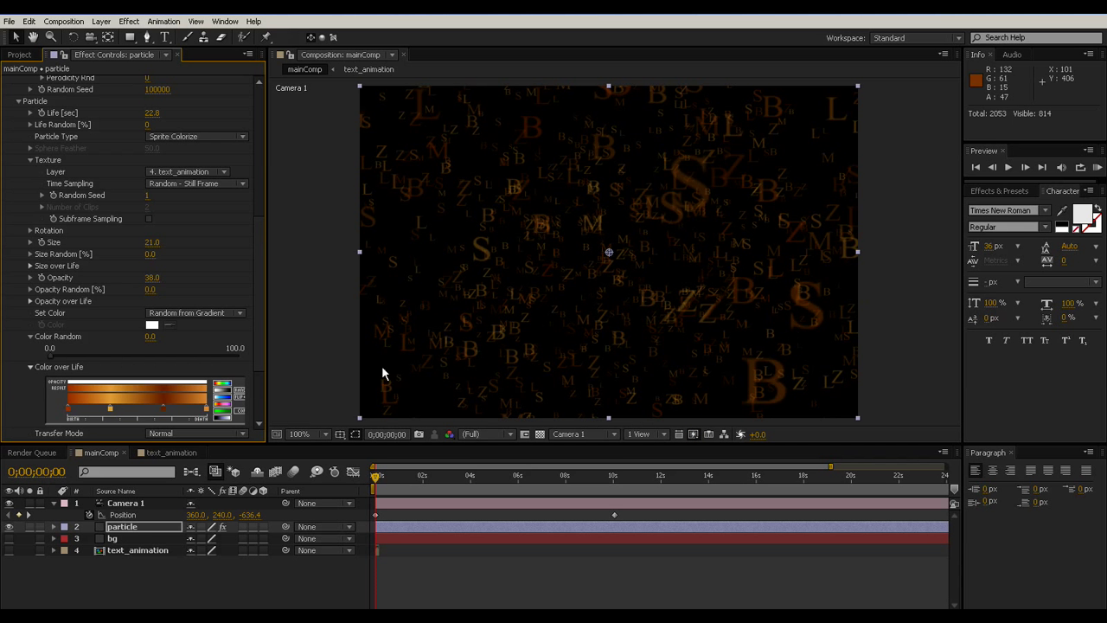
drag(152, 277, 308, 280)
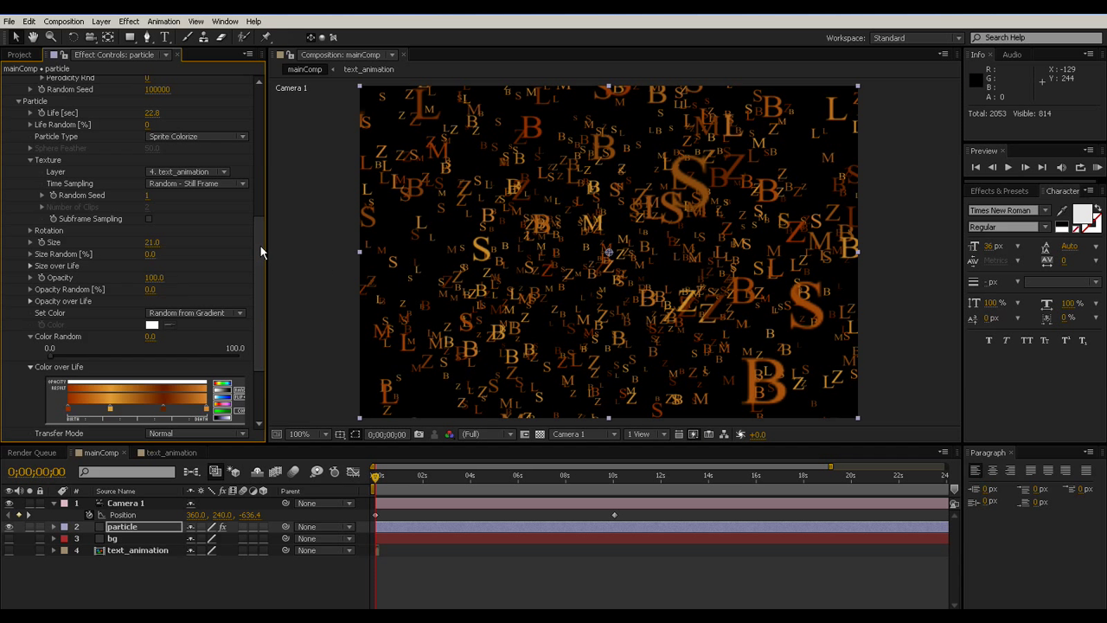
Step: In the particle Rotation settings, set Random Rotation to 100
scroll(259, 248, down, 1)
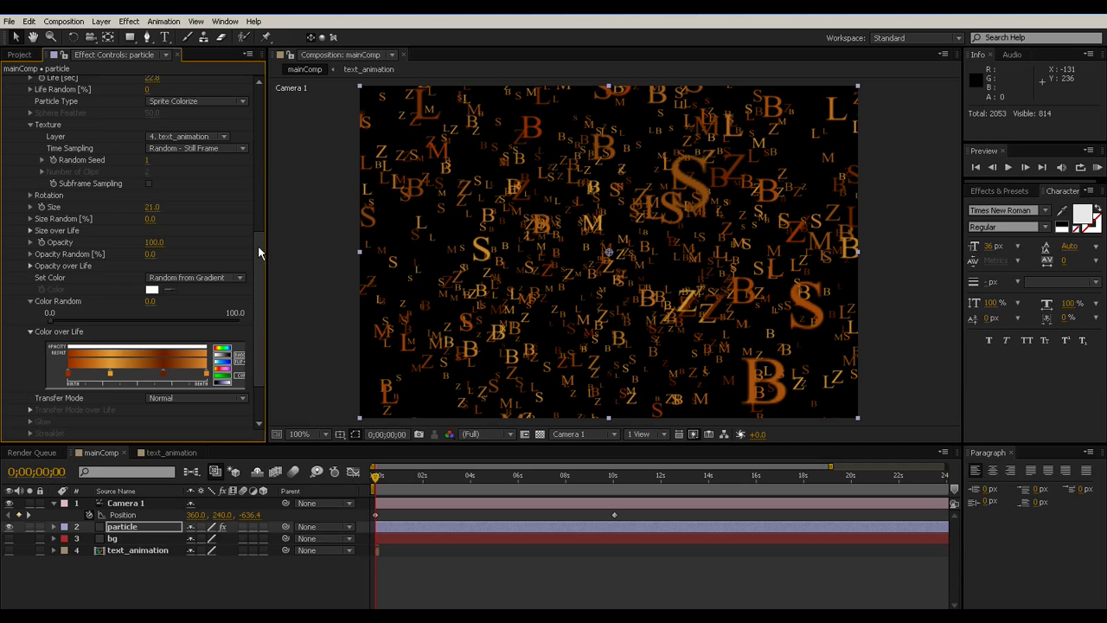
scroll(258, 246, up, 1)
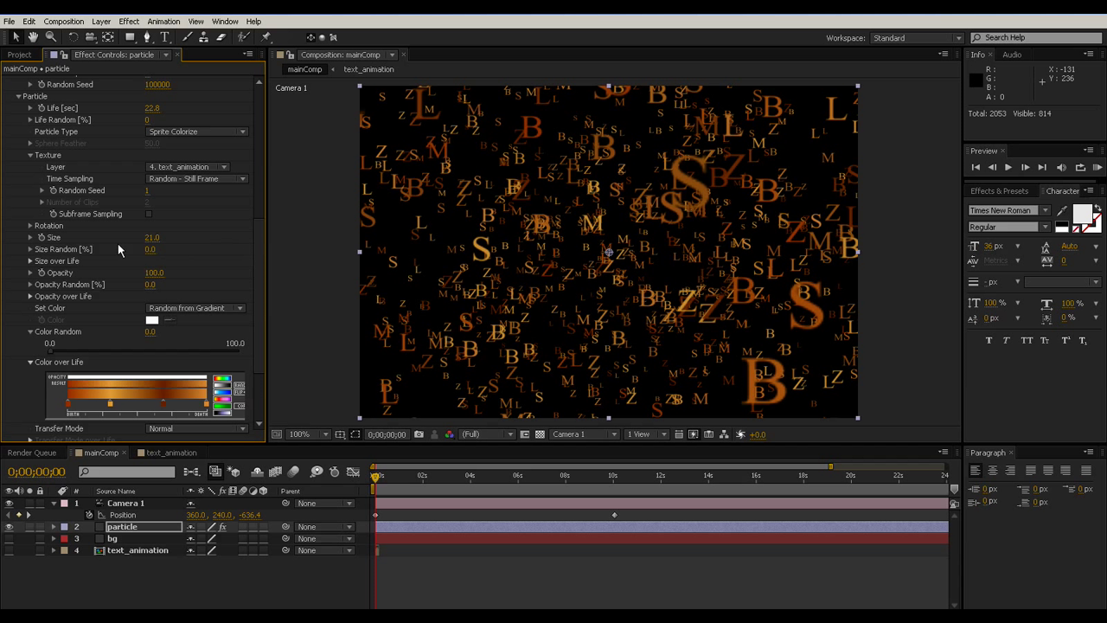
click(30, 225)
drag(149, 284, 224, 287)
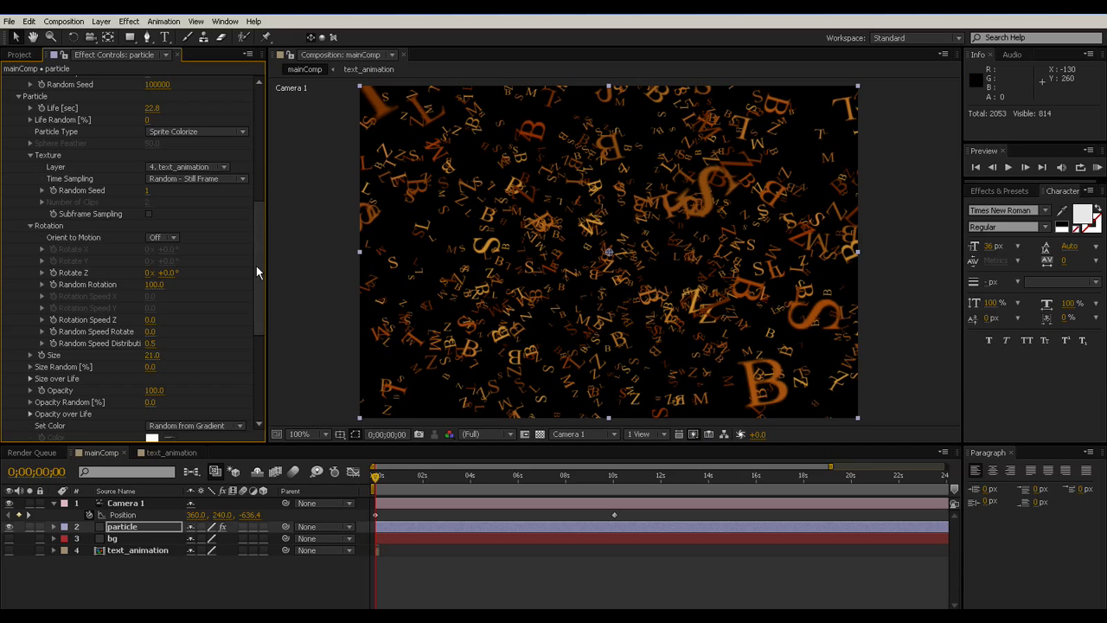
Step: Set the particles' Size Random to about 72.9 percent
drag(264, 210, 263, 225)
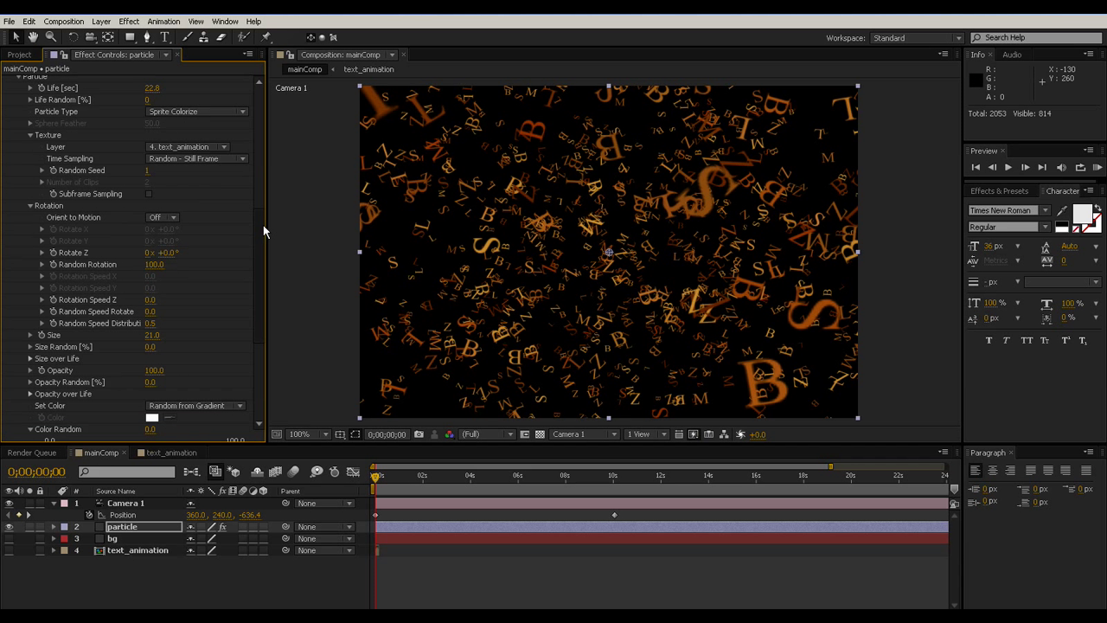
scroll(263, 227, down, 1)
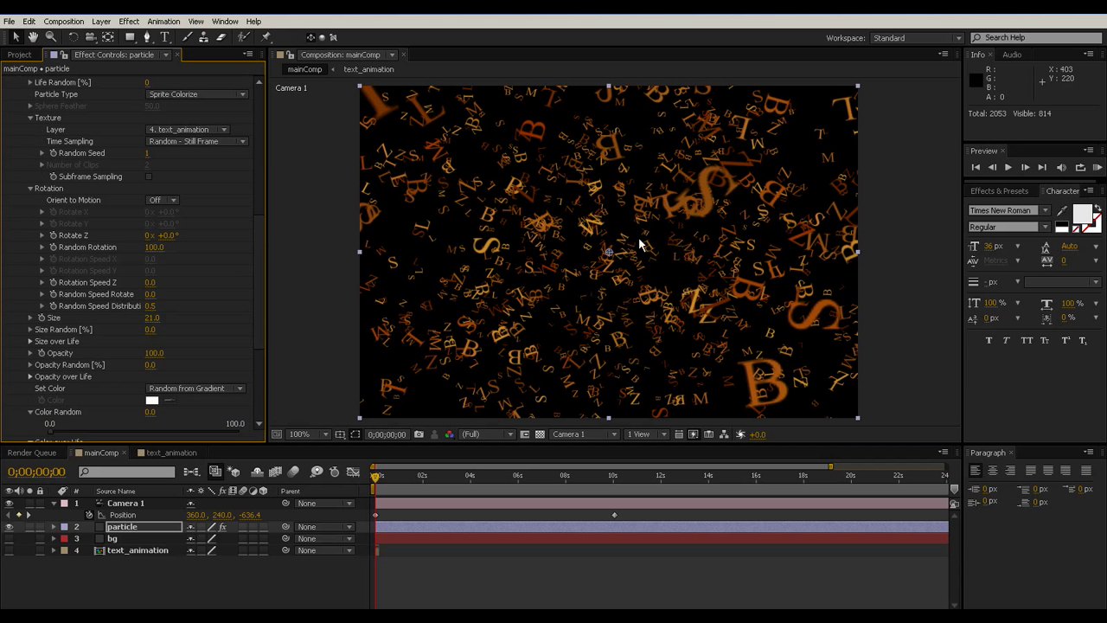
scroll(258, 245, down, 1)
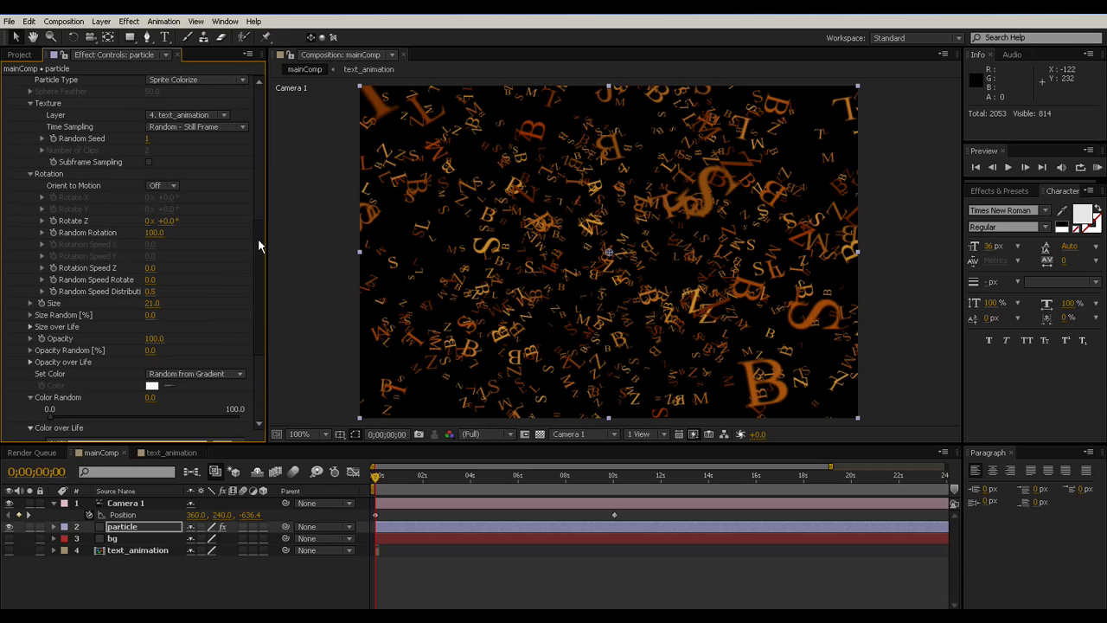
scroll(258, 245, down, 4)
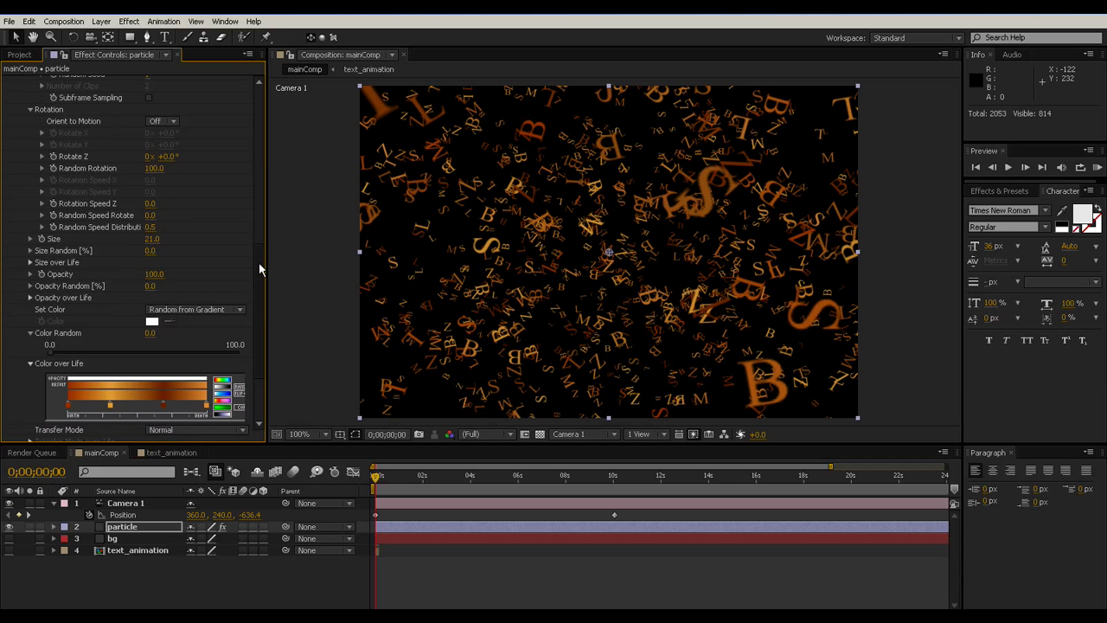
click(30, 251)
drag(110, 280, 192, 278)
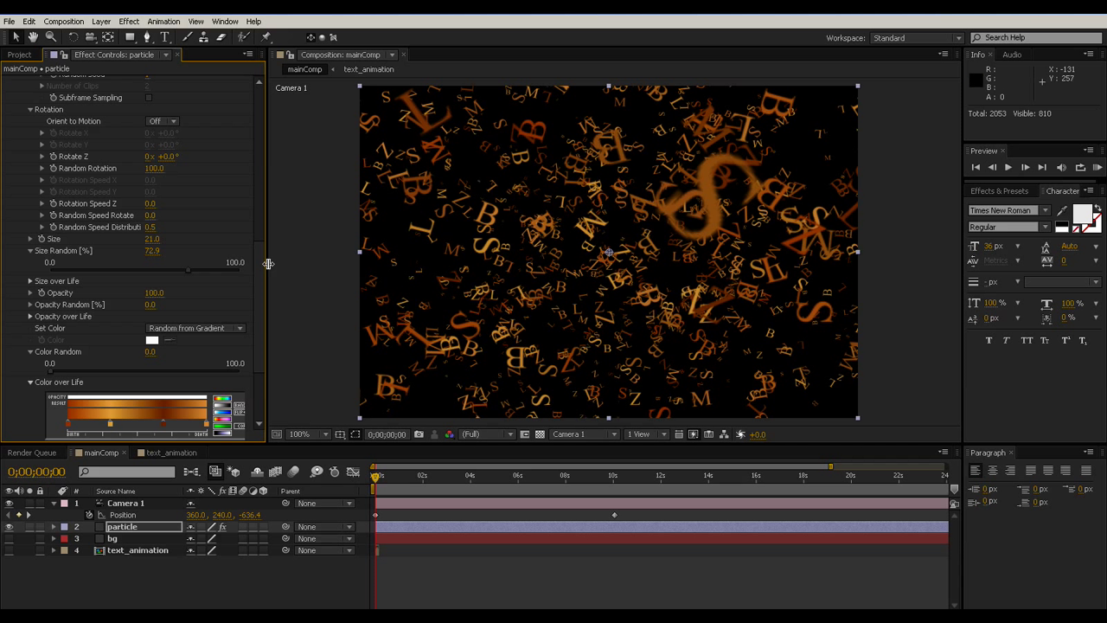
Step: Apply the Trapcode Shine effect to the particle layer
mouse_move(260, 266)
mouse_down()
mouse_move(264, 335)
mouse_move(264, 177)
mouse_move(276, 221)
mouse_up()
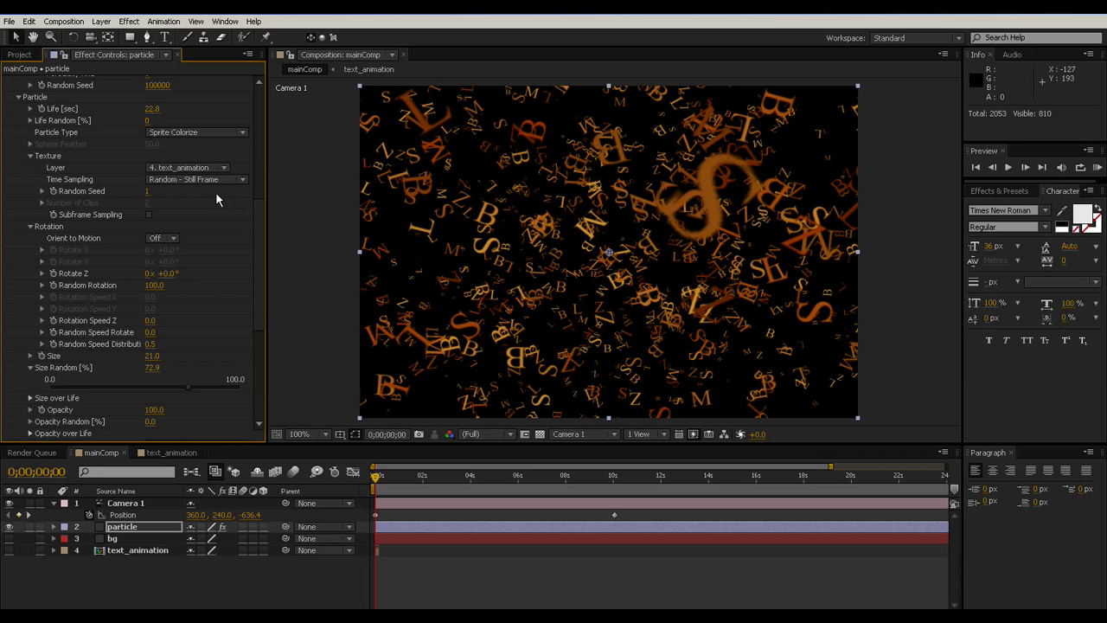
click(122, 527)
click(129, 21)
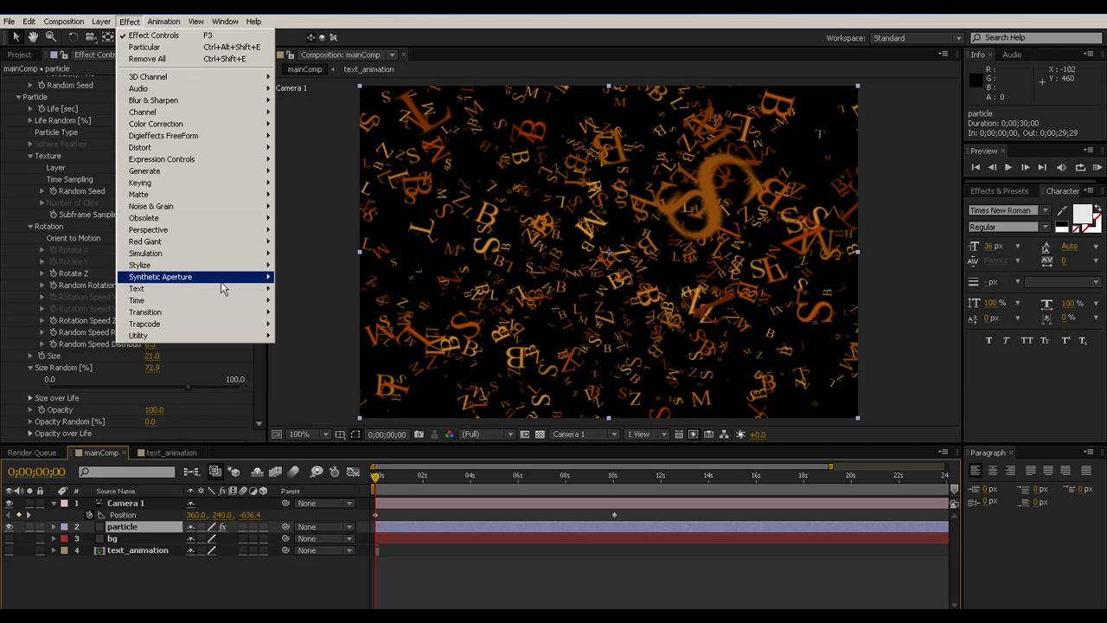
click(104, 401)
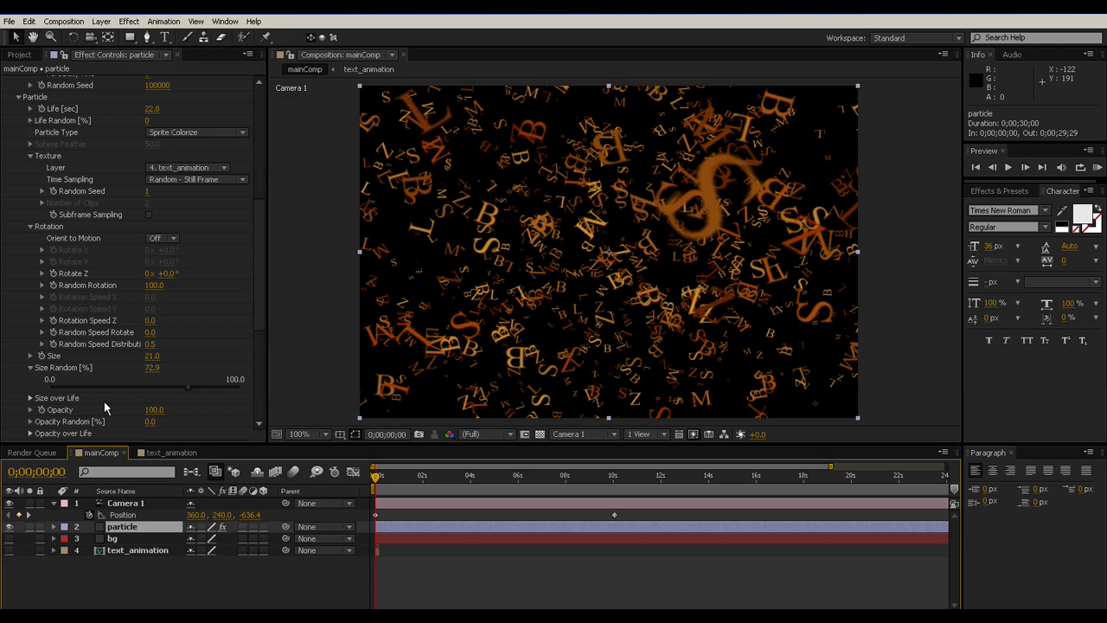
drag(254, 254, 265, 314)
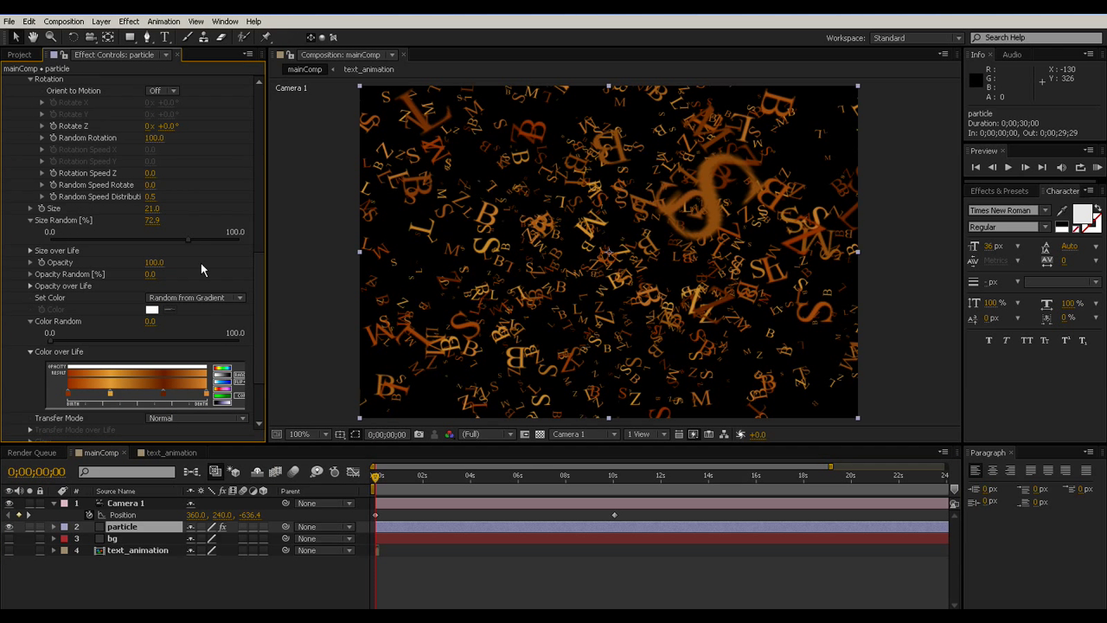
click(129, 21)
mouse_move(232, 314)
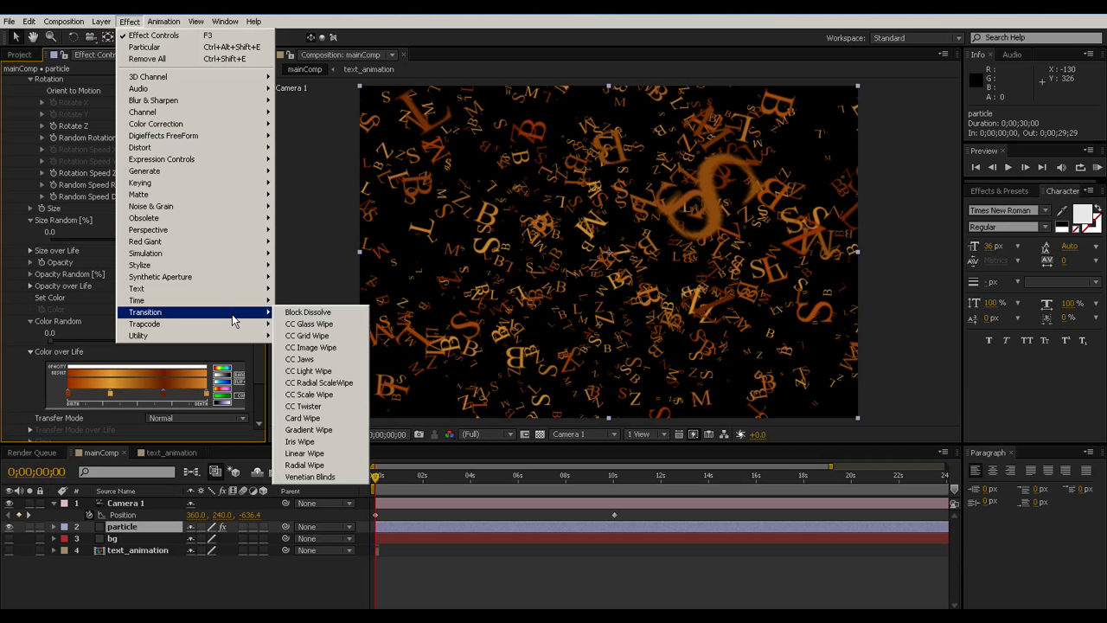
click(327, 394)
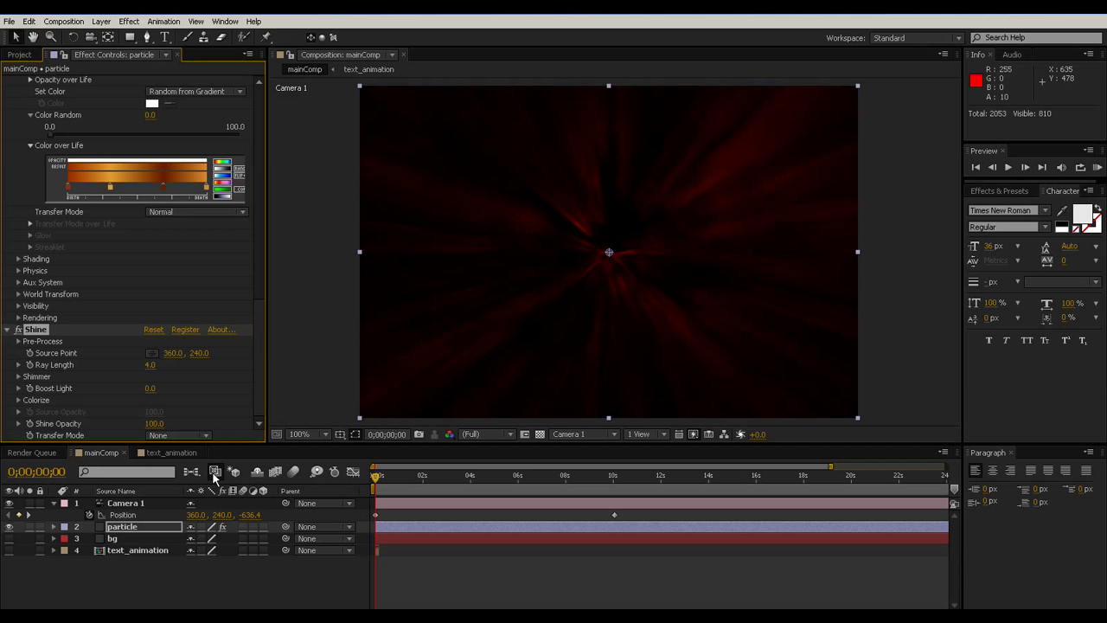
Step: Set Shine's Ray Length to 0.1 and its Shine Opacity to 90
click(157, 366)
text(1)
key(Return)
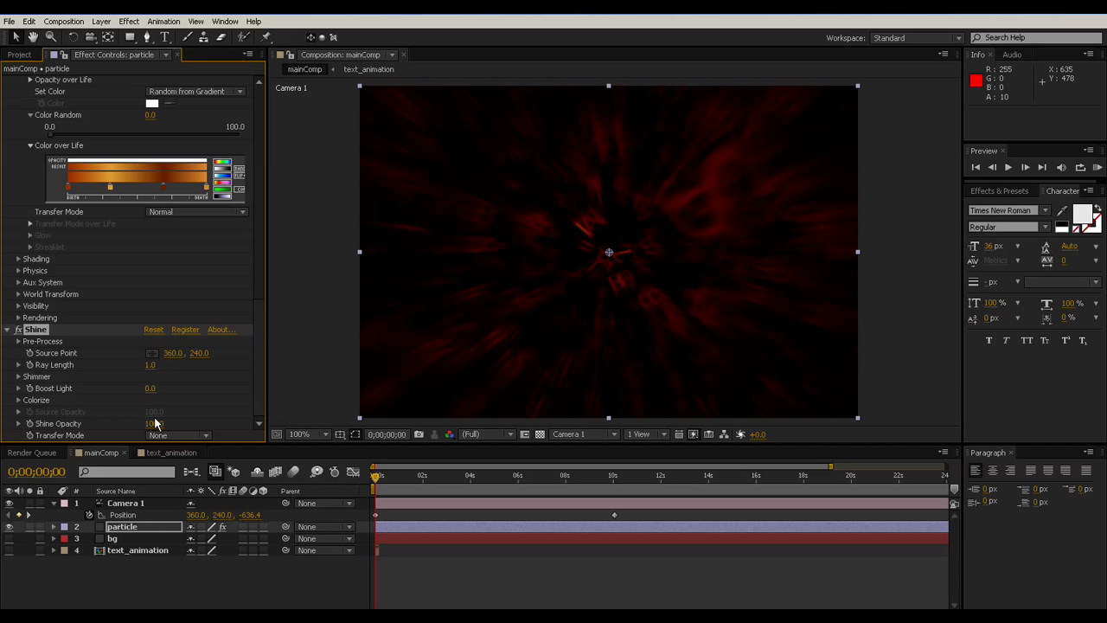
mouse_move(154, 426)
mouse_down()
mouse_move(137, 424)
mouse_move(152, 425)
mouse_up()
click(153, 365)
text(.1)
key(Return)
Step: Try a Shine Ray Length of 0, and restore it to 0.1
click(151, 367)
text(0)
key(Return)
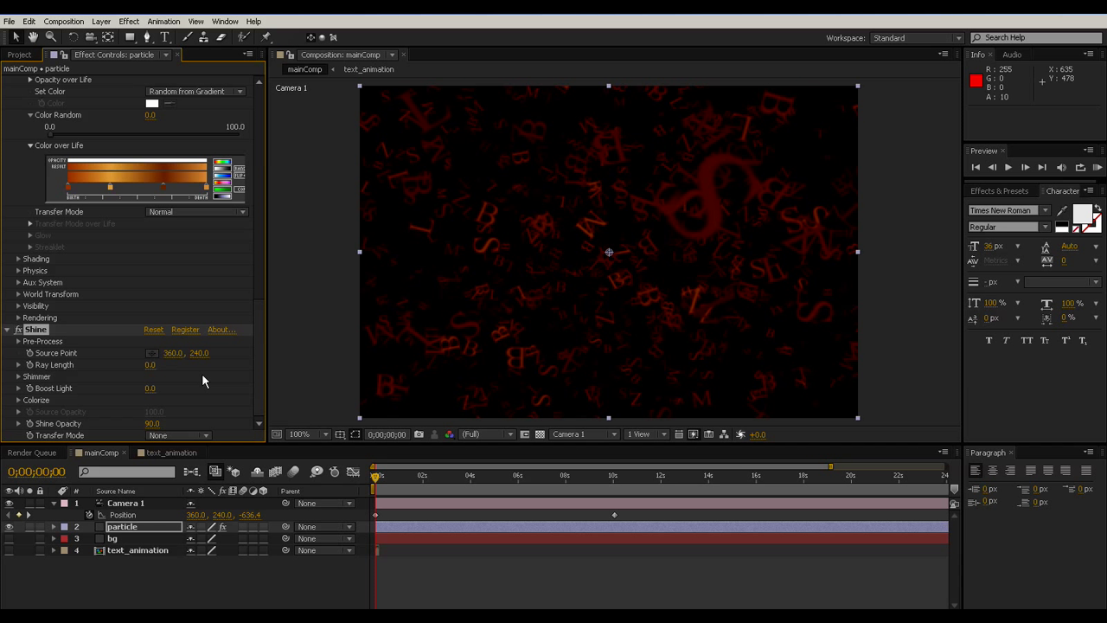
click(154, 365)
text(0.1)
key(Return)
Step: In Shine's Colorize settings, change the Shadows color to orange
click(16, 401)
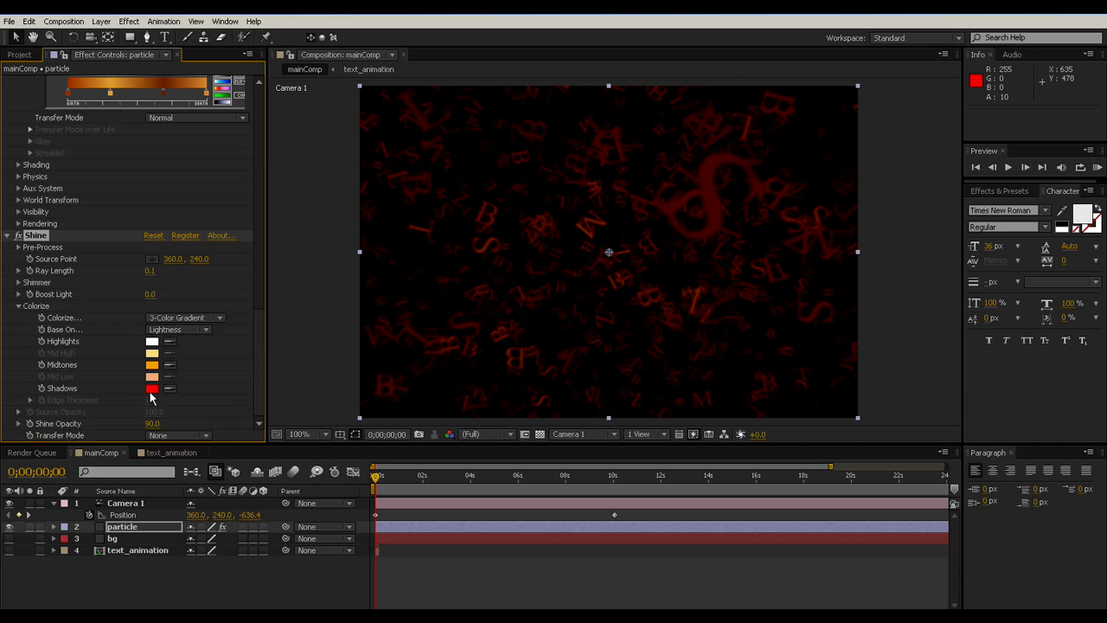
click(151, 389)
drag(519, 315, 476, 232)
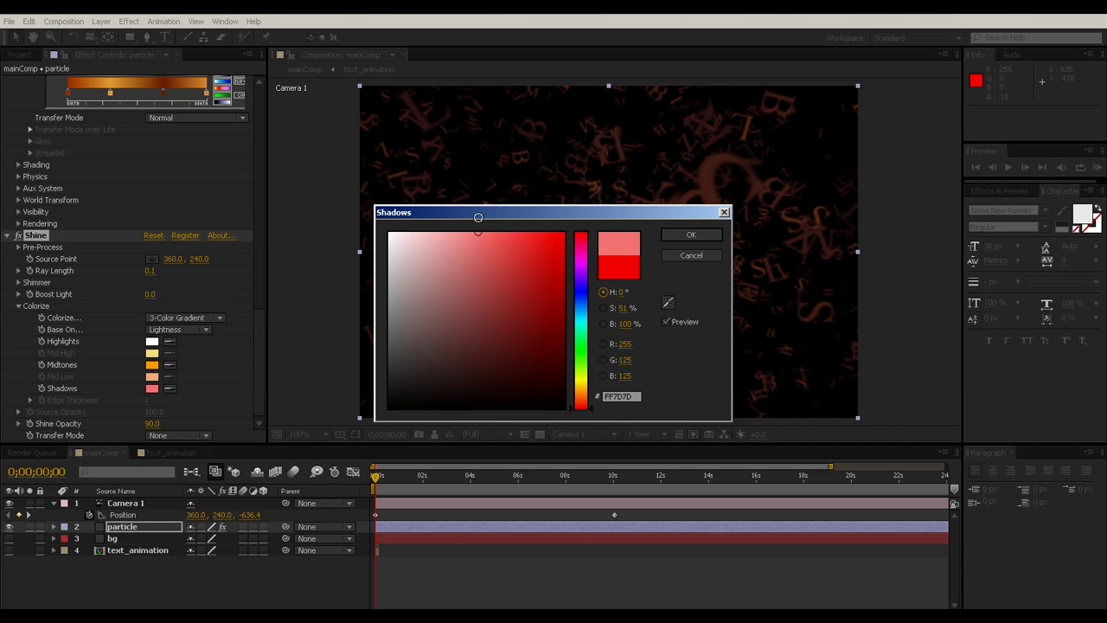
click(582, 396)
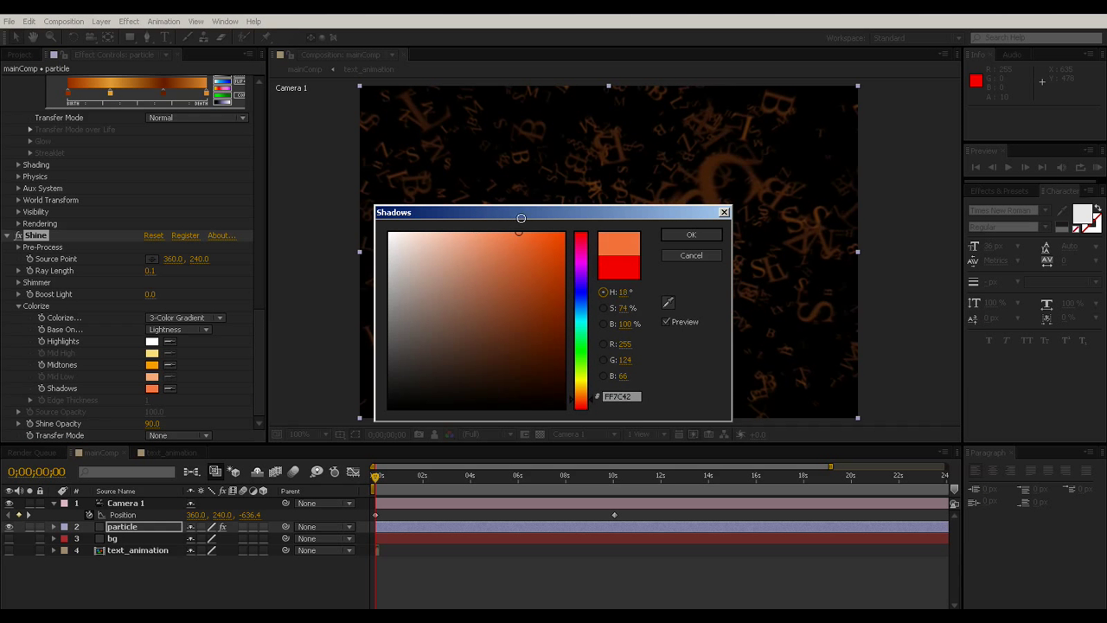
click(690, 238)
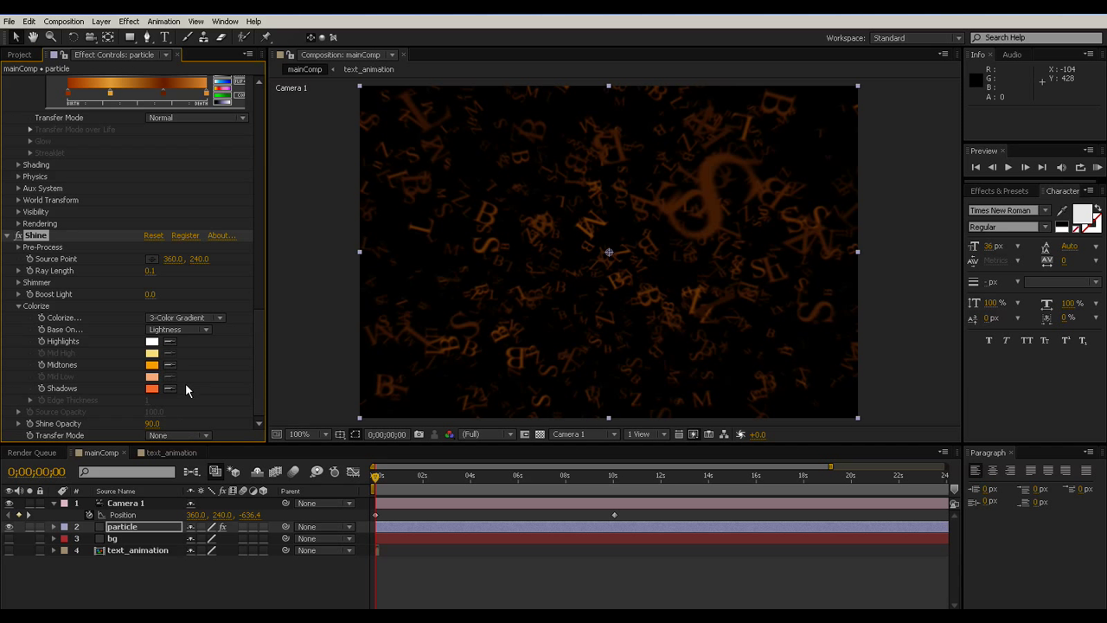
Step: Set Shine's Transfer Mode to Add and its Shine Opacity to 94
click(152, 424)
text(0)
key(Return)
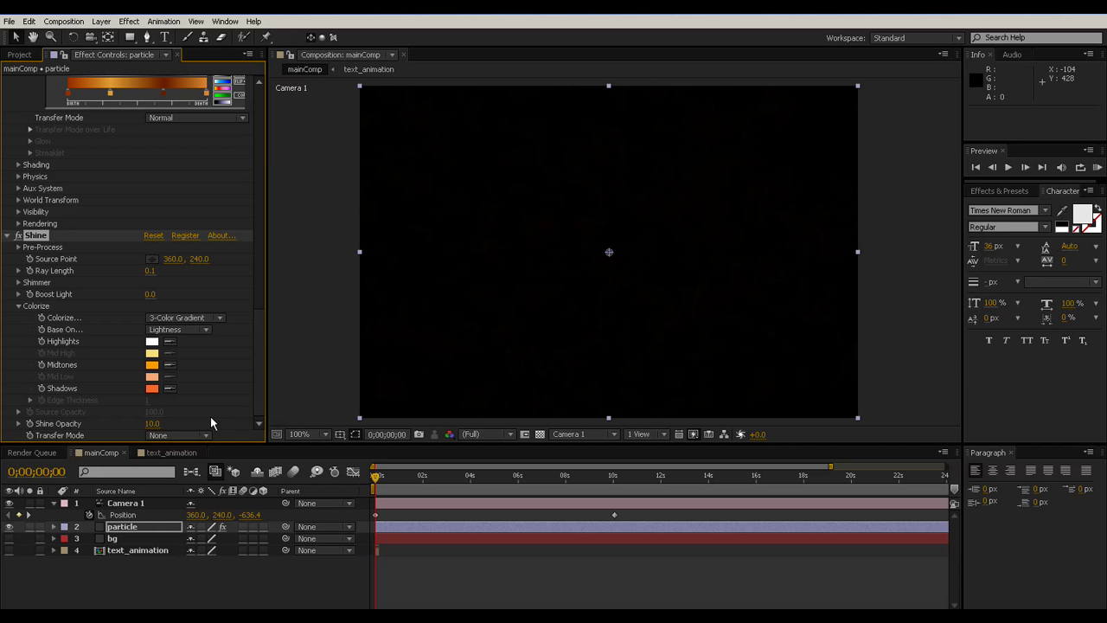
click(190, 435)
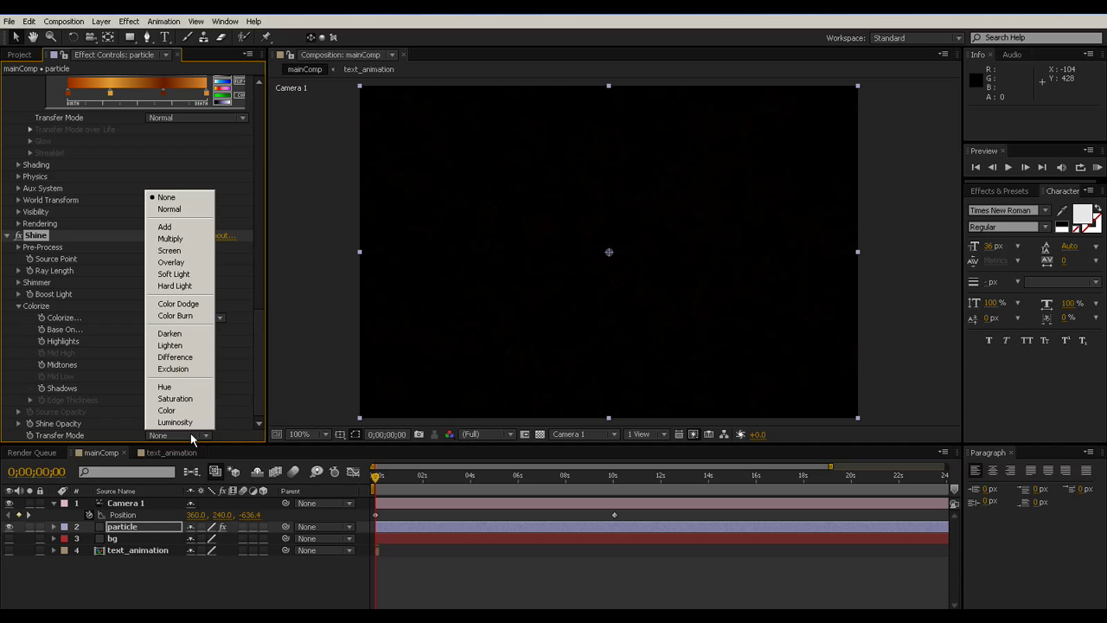
click(164, 226)
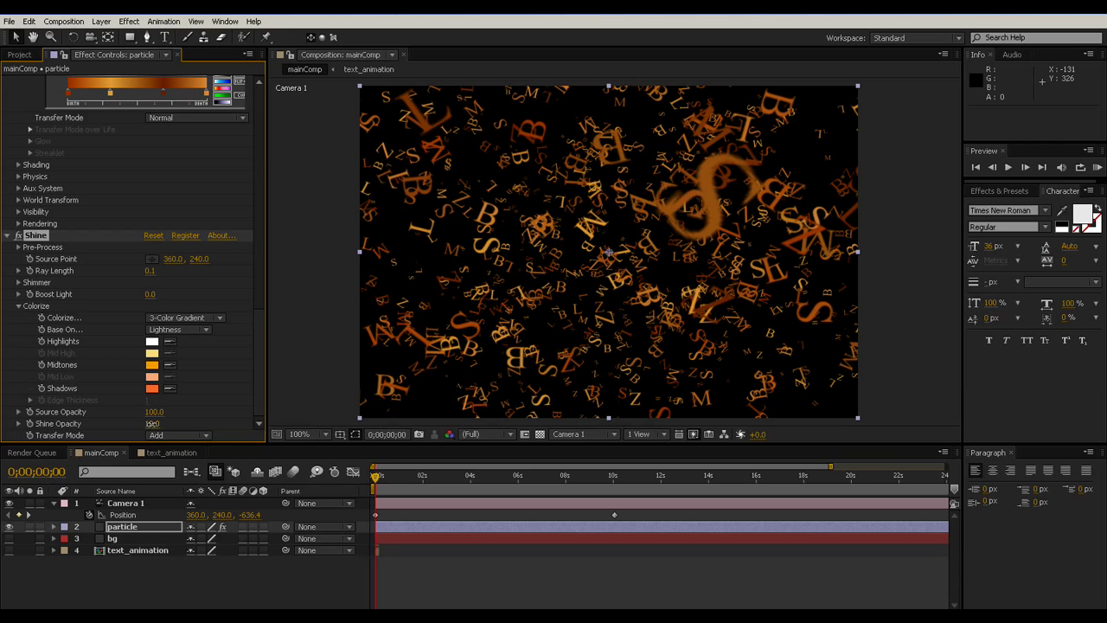
drag(152, 424, 162, 424)
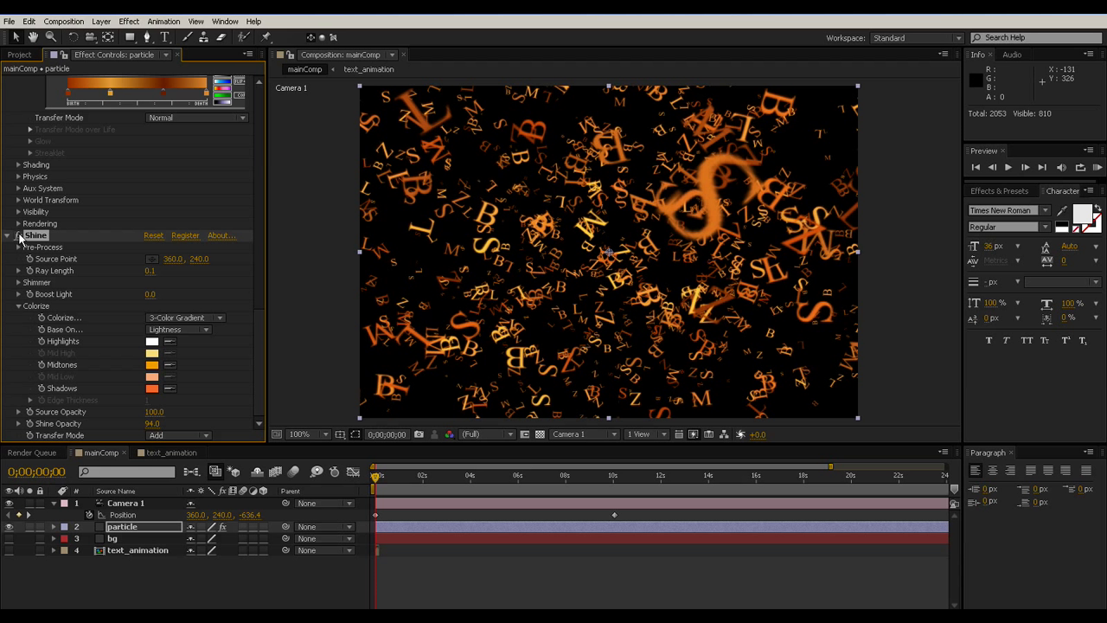
Step: Apply the Ramp effect to the bg layer and make that layer visible
click(127, 505)
click(115, 539)
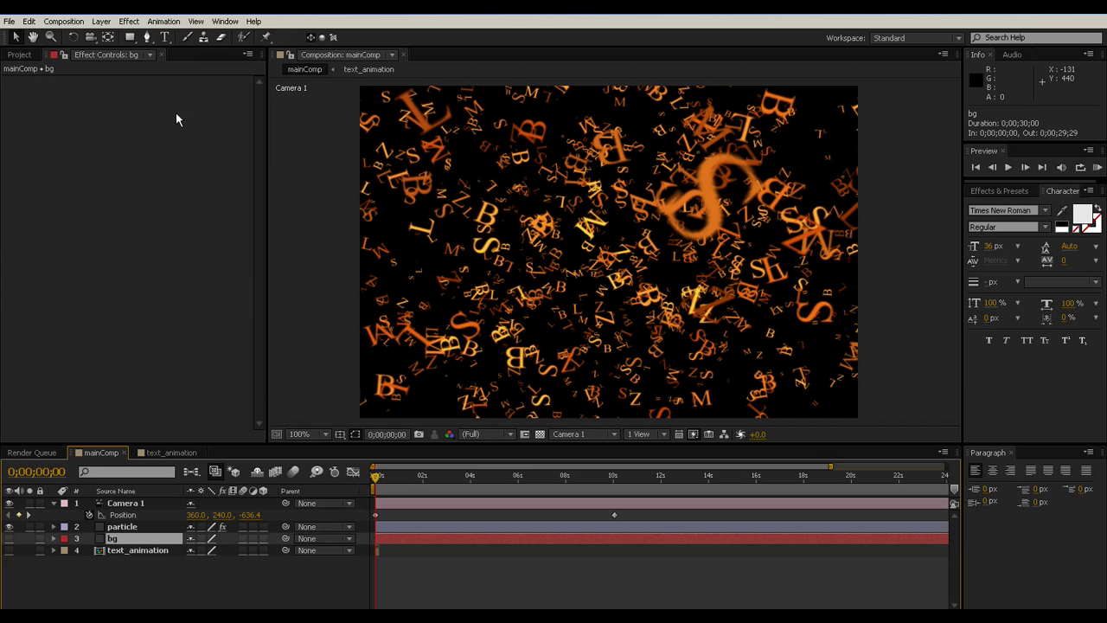
click(101, 20)
click(1009, 378)
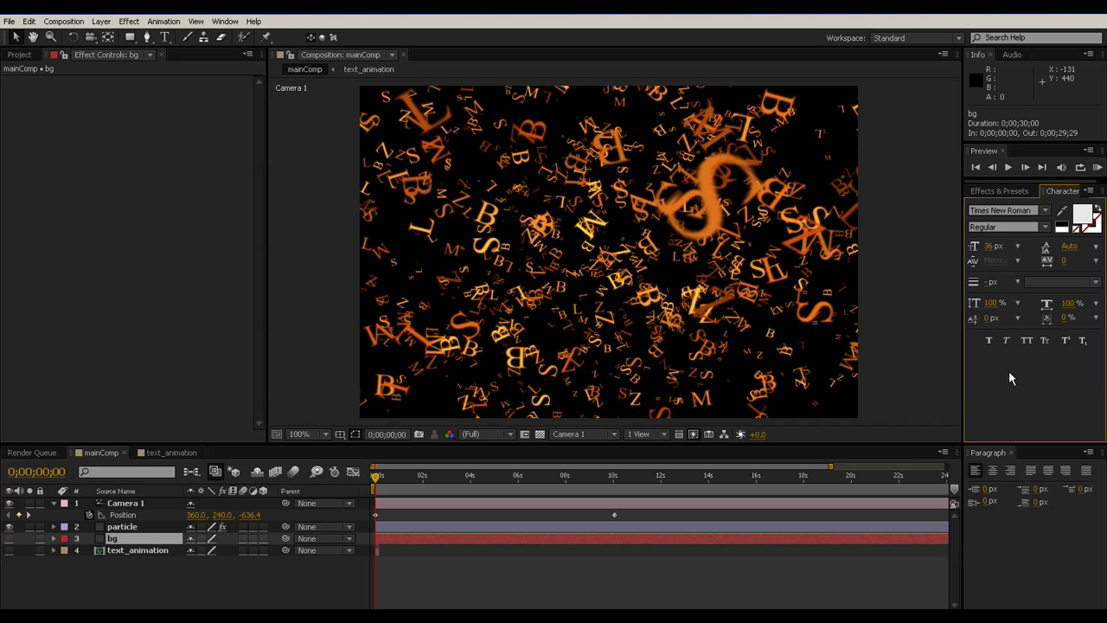
click(129, 20)
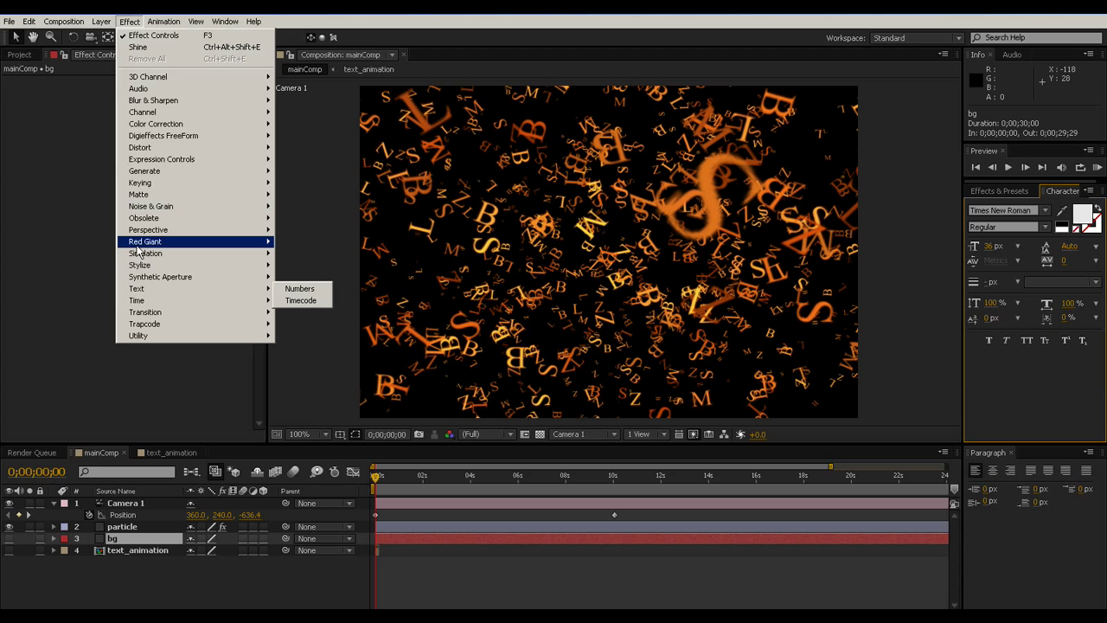
mouse_move(186, 171)
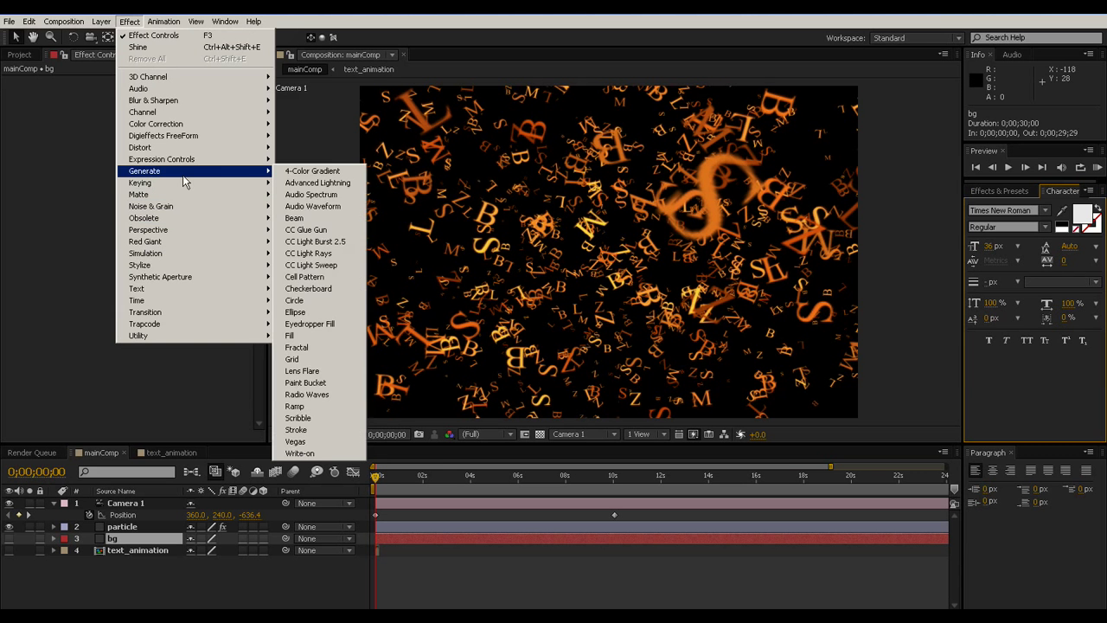
click(311, 406)
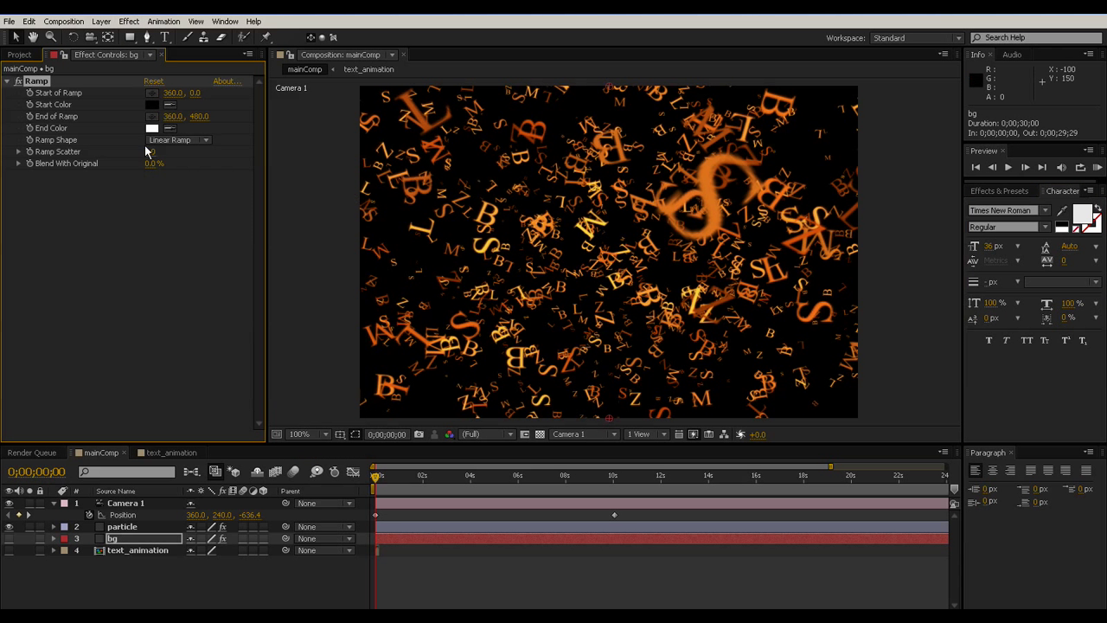
click(9, 538)
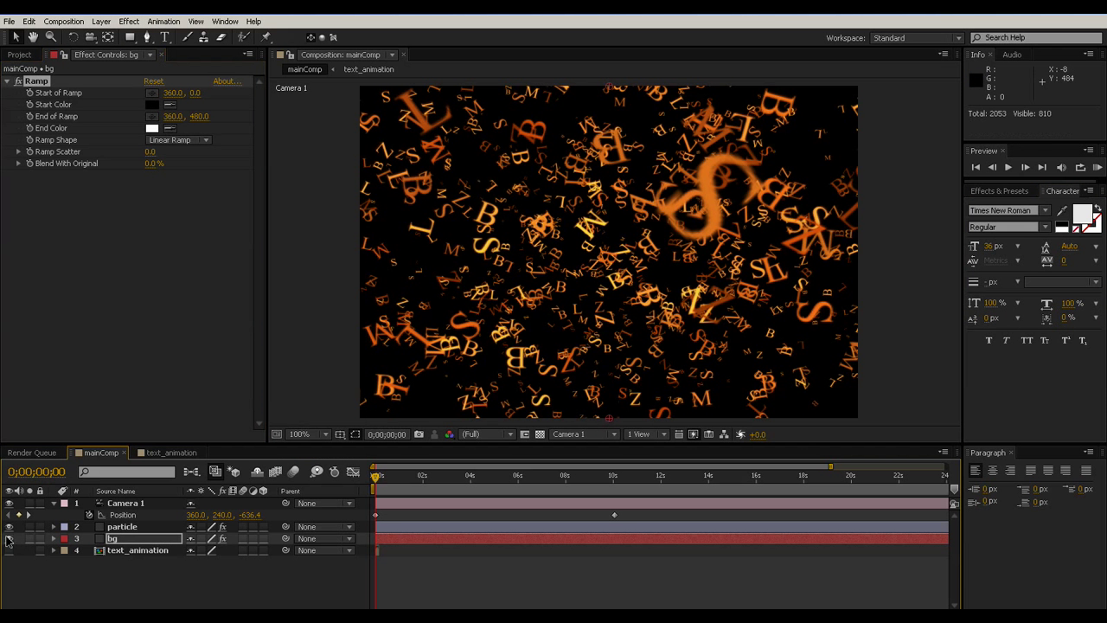
Step: Place the ramp's start at about 880, -182 and its end at about -522, 700, with a near-black End Color
scroll(695, 284, down, 2)
scroll(696, 283, up, 1)
drag(610, 170, 790, 107)
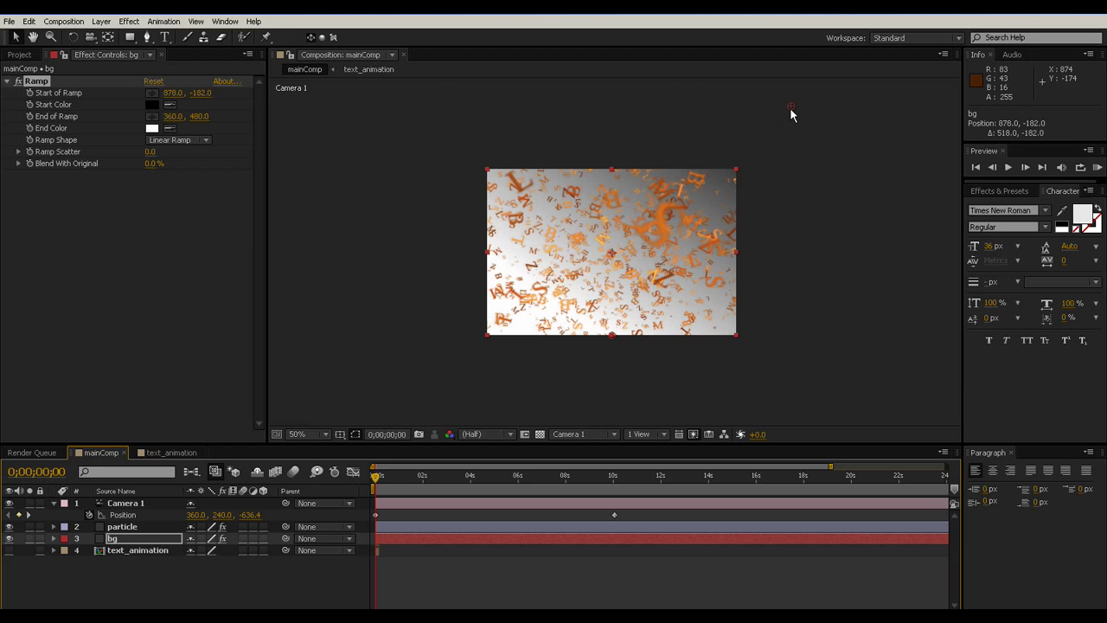
drag(612, 336, 307, 416)
click(152, 128)
drag(391, 377, 375, 399)
click(692, 234)
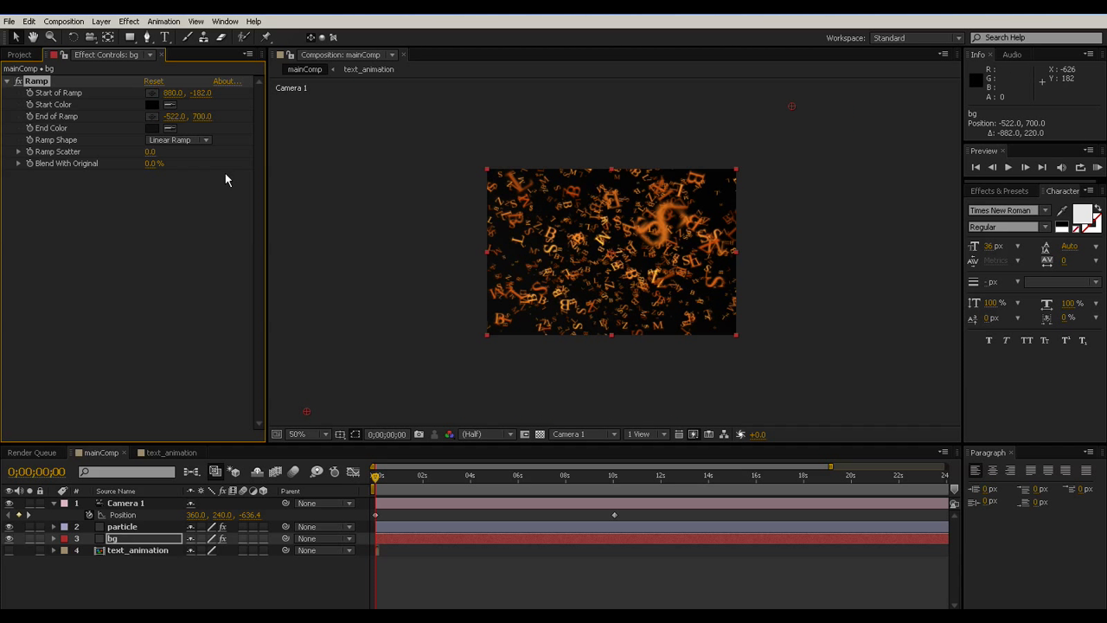
Step: Reverse the ramp's direction, placing its start at about -562, 684 and its end at about 1468, -824
mouse_move(291, 415)
mouse_down()
mouse_move(269, 306)
mouse_move(777, 74)
mouse_move(789, 110)
mouse_move(769, 278)
mouse_move(366, 406)
mouse_move(290, 413)
mouse_up()
scroll(831, 203, down, 1)
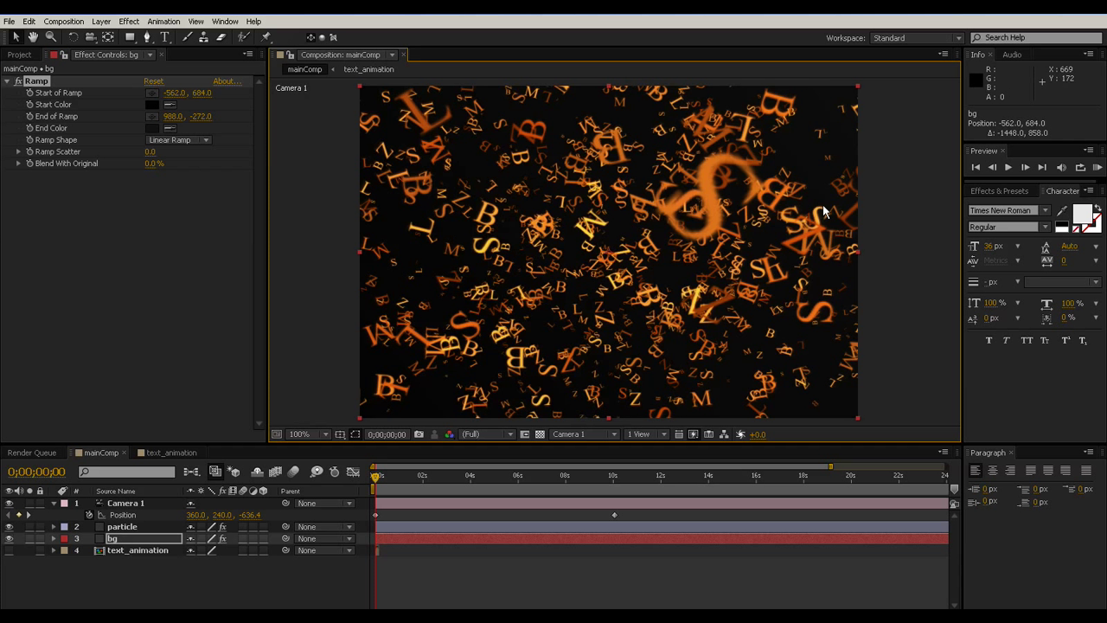
scroll(778, 173, up, 1)
scroll(758, 163, down, 1)
drag(723, 163, 805, 67)
Step: Set the ramp's End Color to dark gray 424242 and move its start to about -198, 584
click(154, 128)
drag(400, 363, 378, 363)
click(690, 235)
drag(448, 334, 516, 311)
key(period)
key(period)
key(period)
key(period)
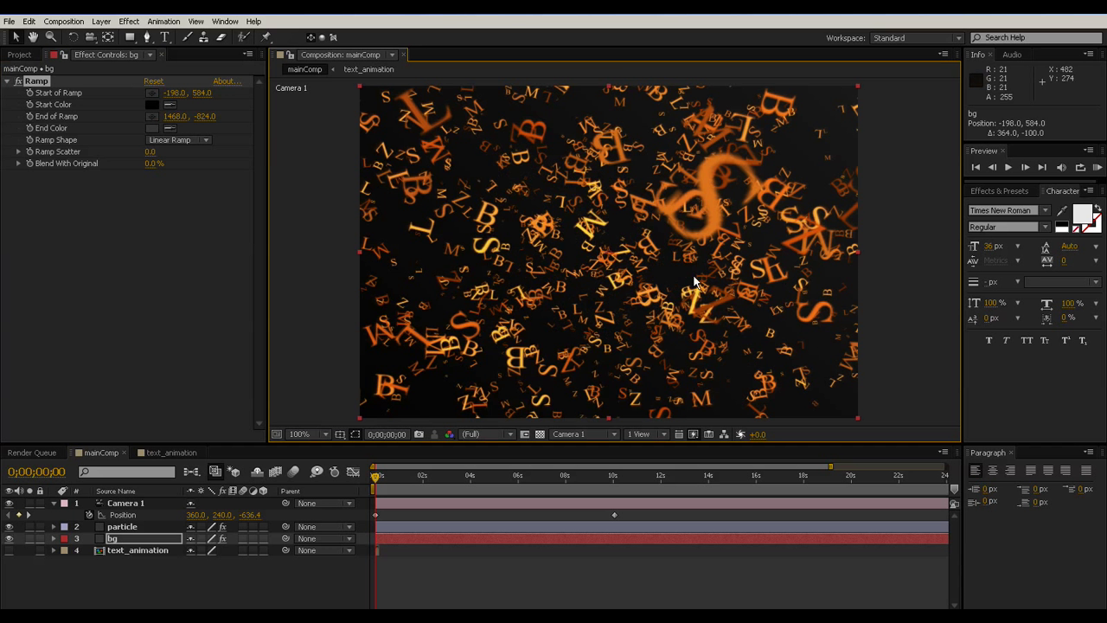
Step: Change the ramp's End Color to dark brown 3F312A and check the background at different zoom levels
click(151, 128)
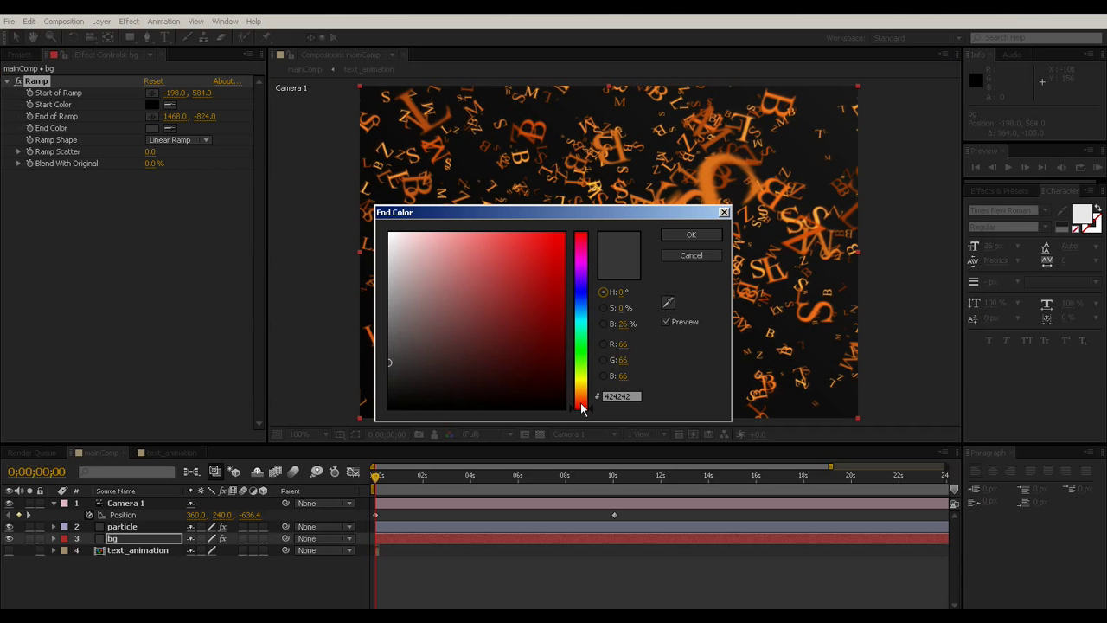
drag(582, 410, 582, 401)
drag(406, 351, 446, 364)
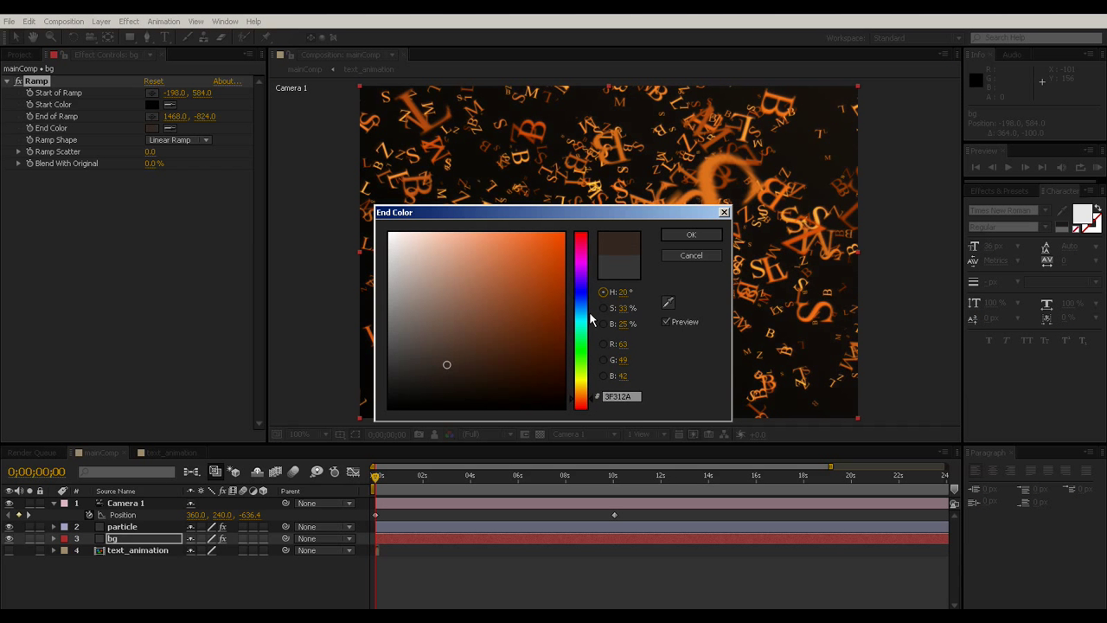
click(692, 235)
key(comma)
key(period)
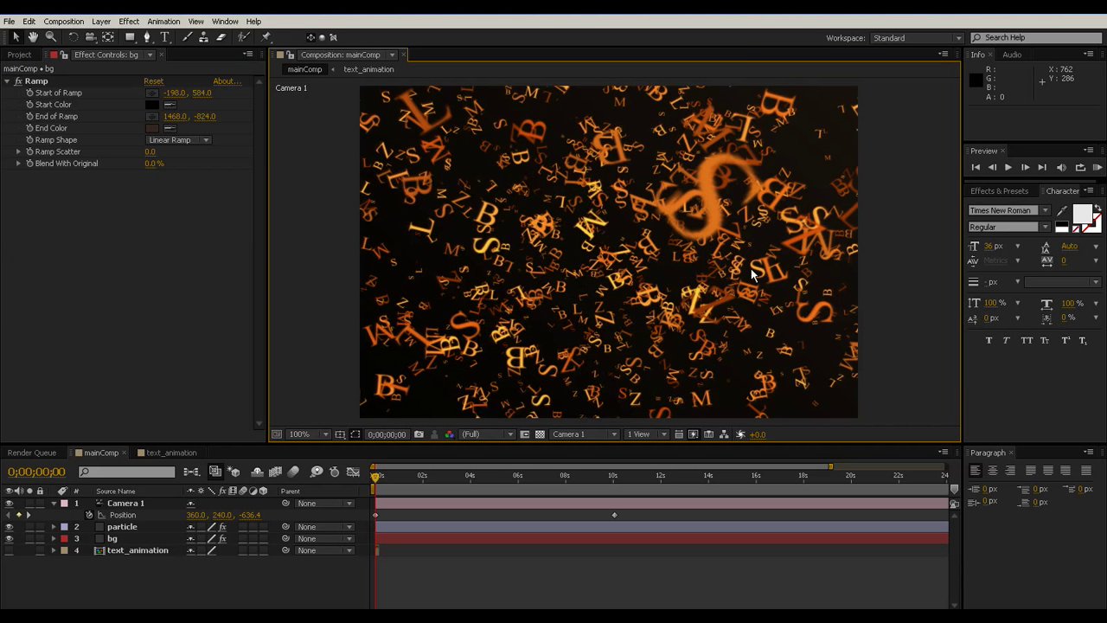
key(comma)
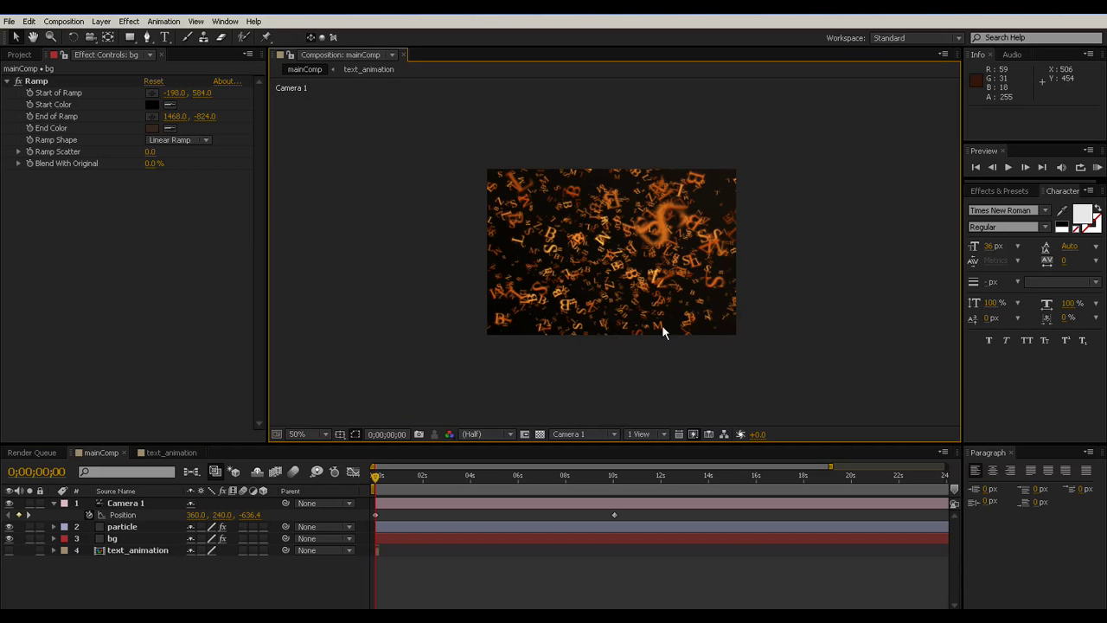
key(period)
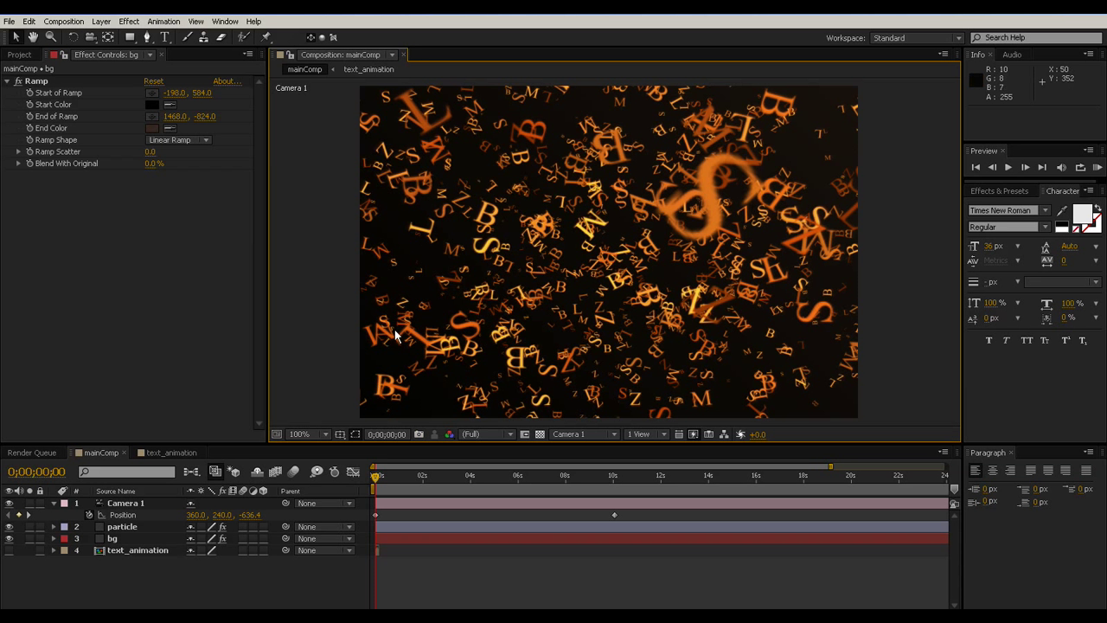
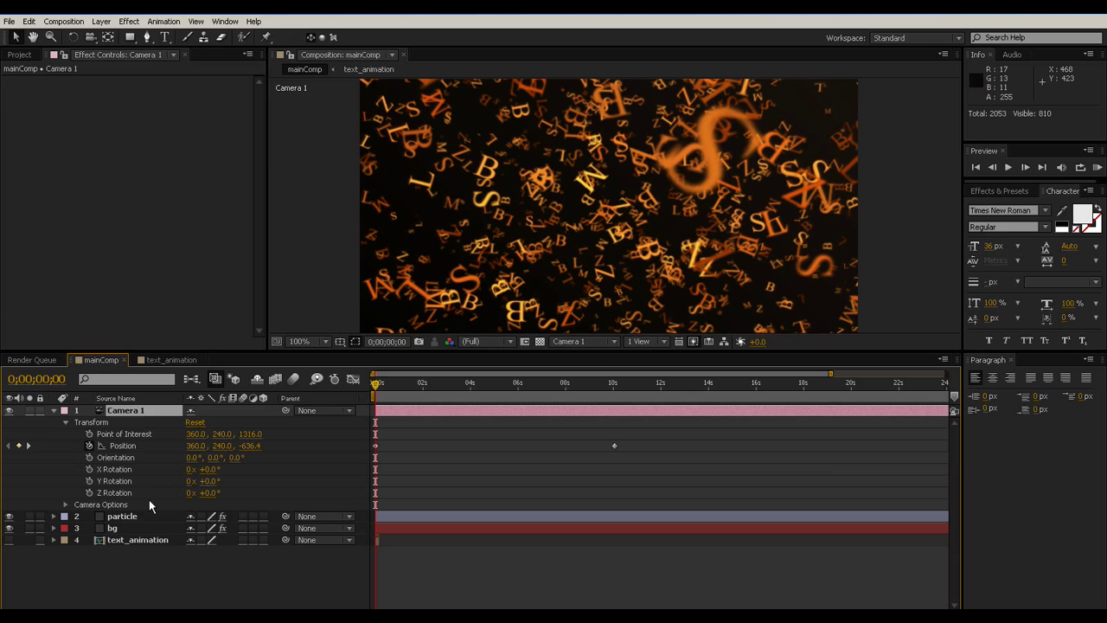
Step: In Camera 1's Camera Options, set Blur Level to 244% and Focus Distance to about 1507.4 pixels
click(65, 504)
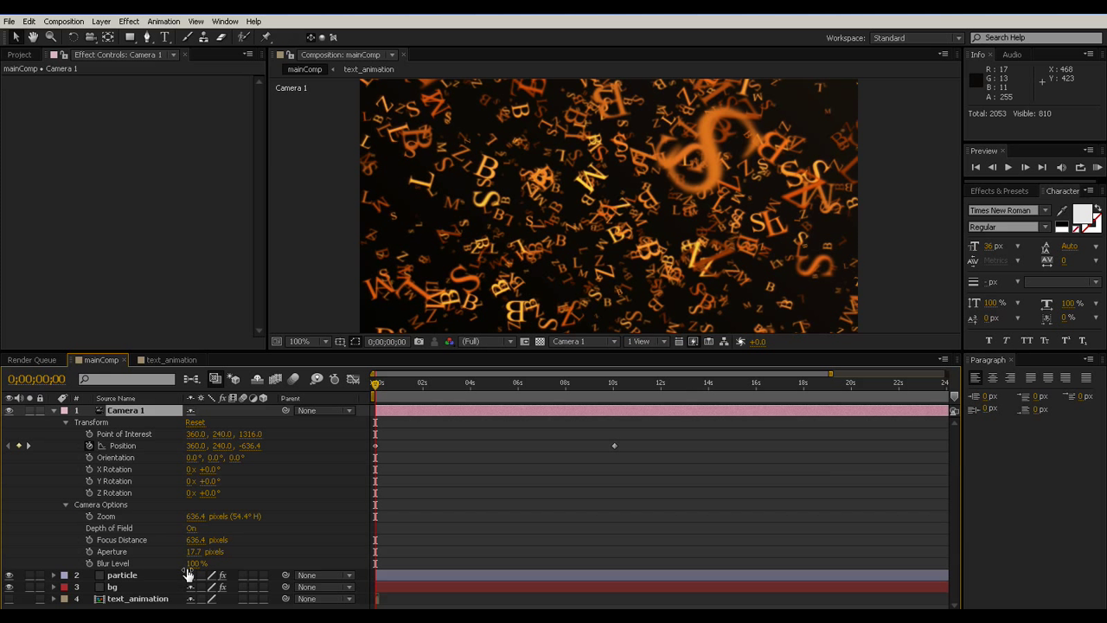
drag(196, 563, 286, 562)
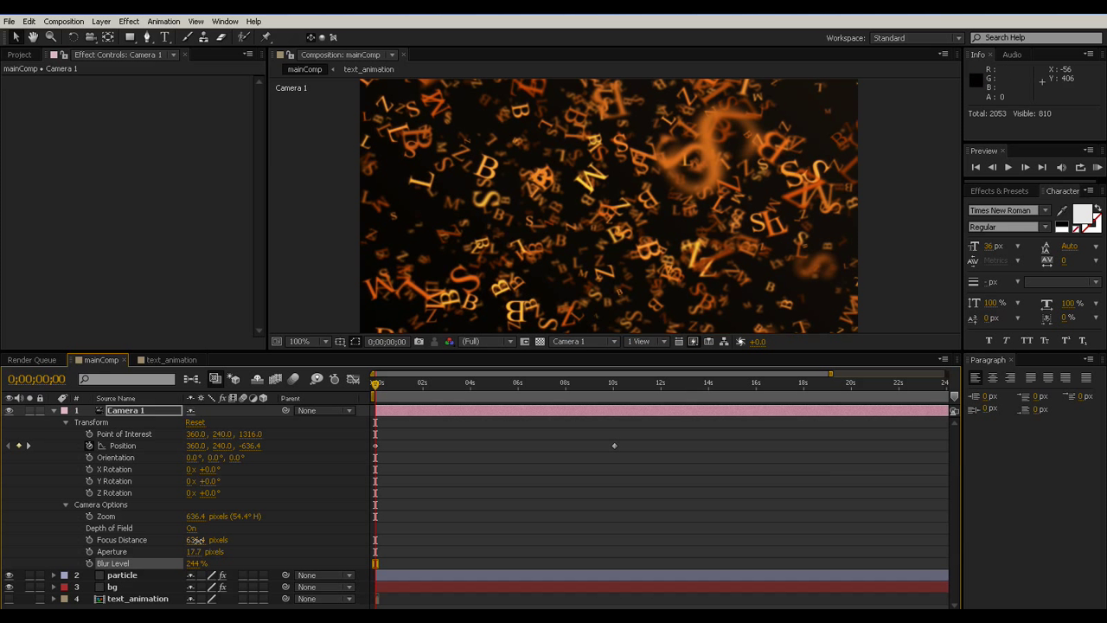
drag(197, 540, 223, 540)
drag(327, 539, 797, 543)
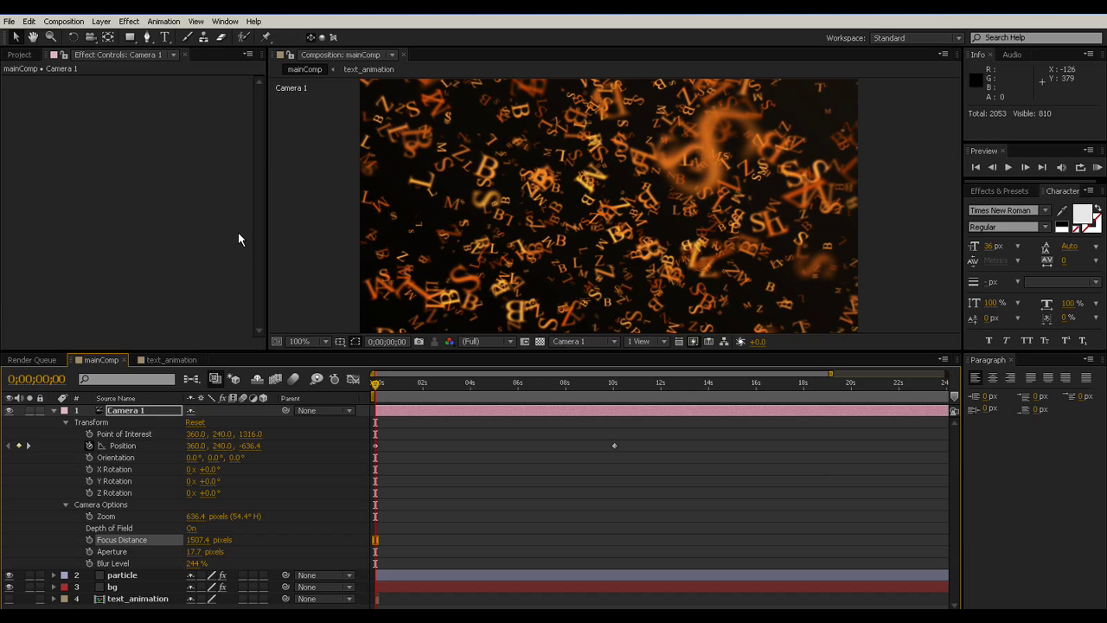
Step: Set Camera 1's Focus Distance to 1500 pixels and check the blur at different zoom levels
click(197, 540)
text(100)
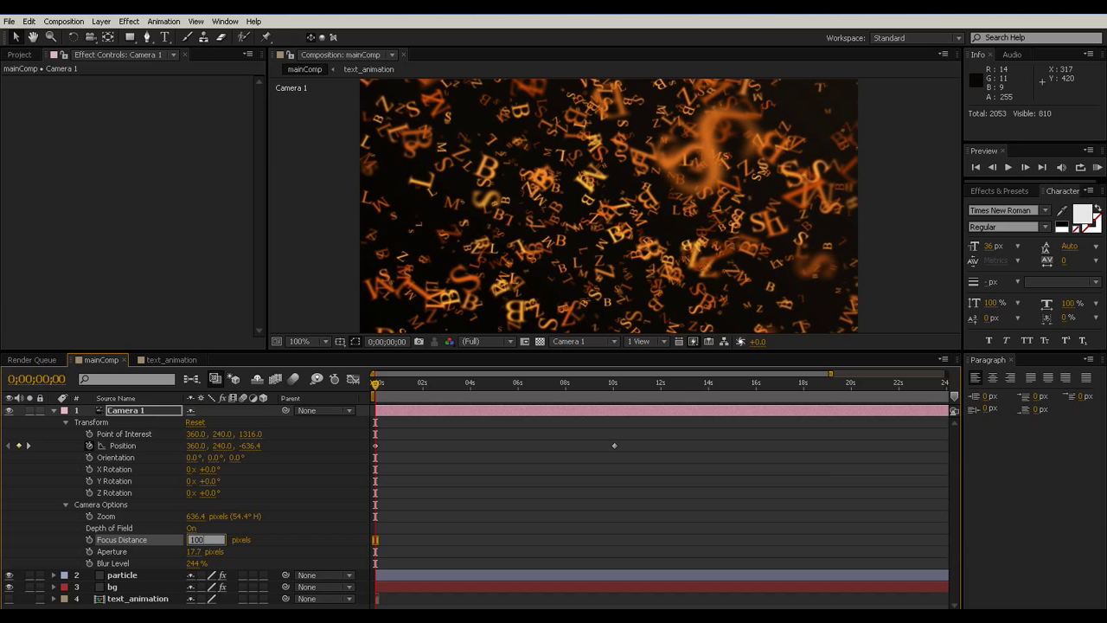
key(Return)
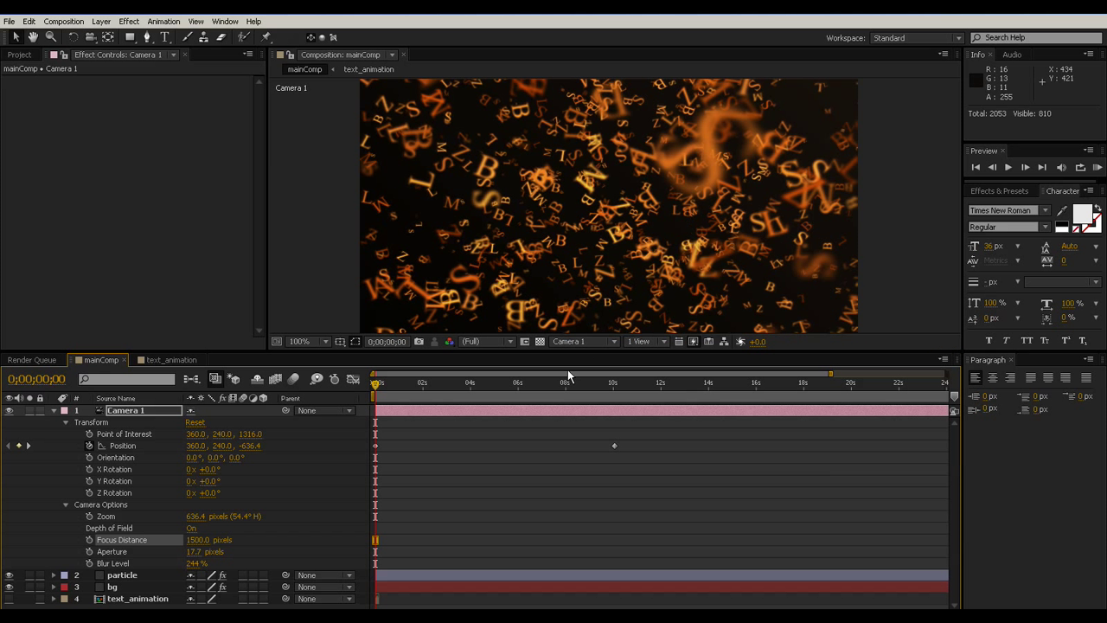
drag(569, 351, 584, 369)
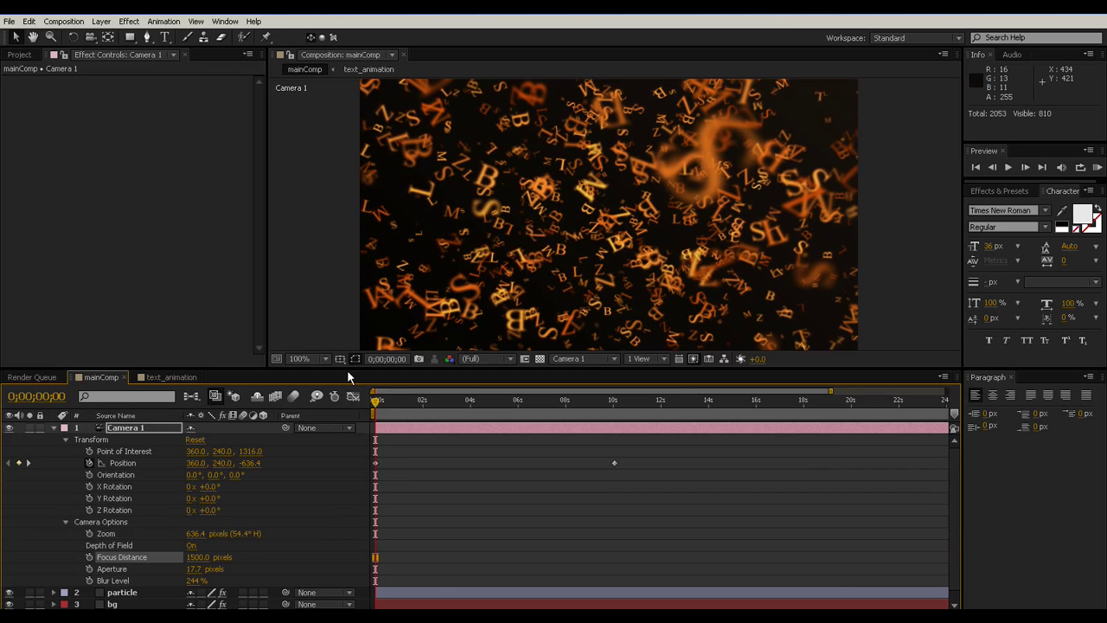
drag(346, 369, 346, 346)
key(comma)
key(comma)
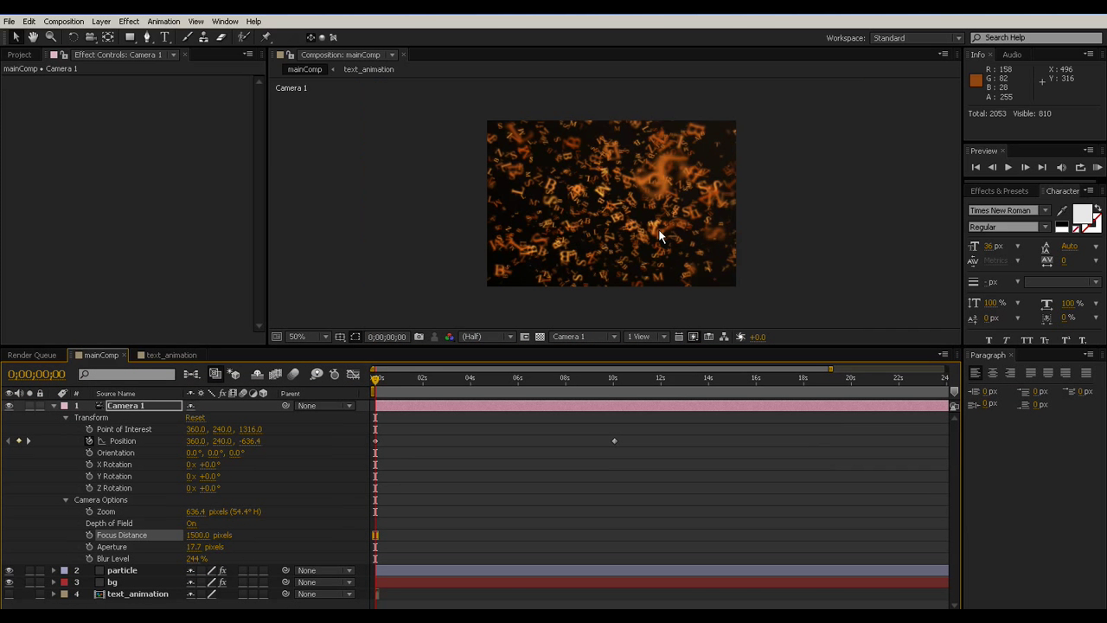
key(period)
key(period)
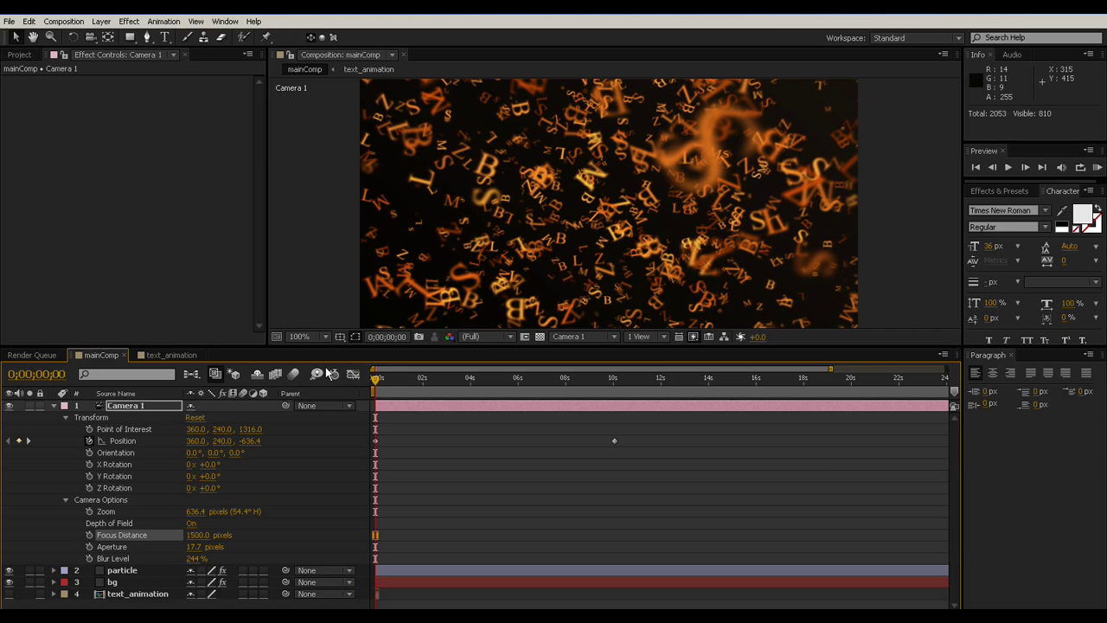
Step: Test a strong Aperture of 74.7 pixels on Camera 1 and settle on 10 pixels
drag(191, 548, 254, 546)
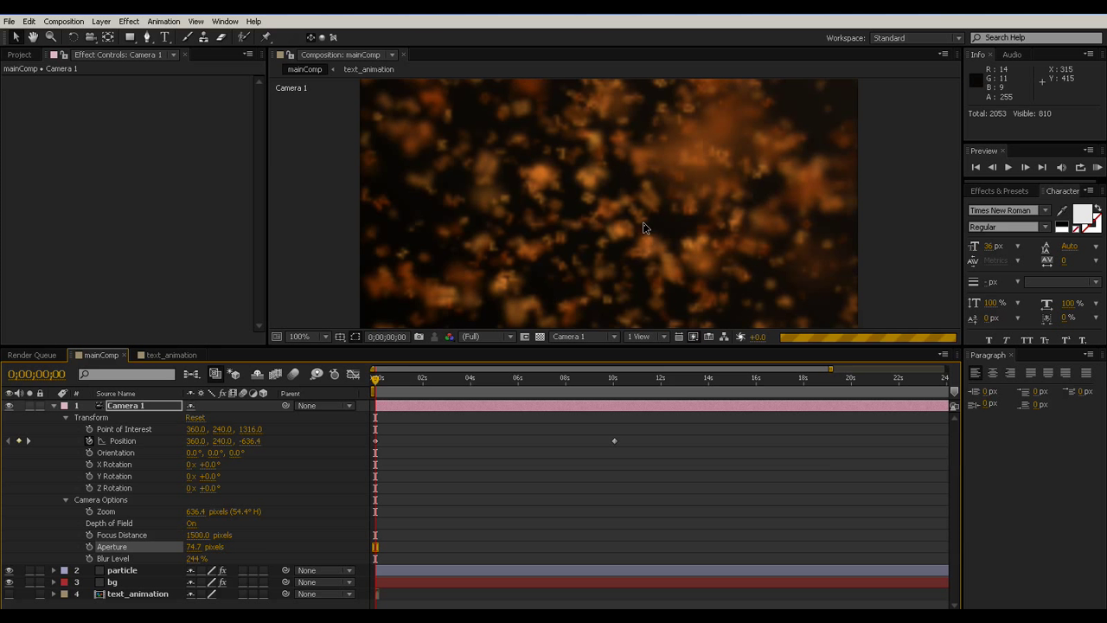
click(193, 547)
text(5)
key(Return)
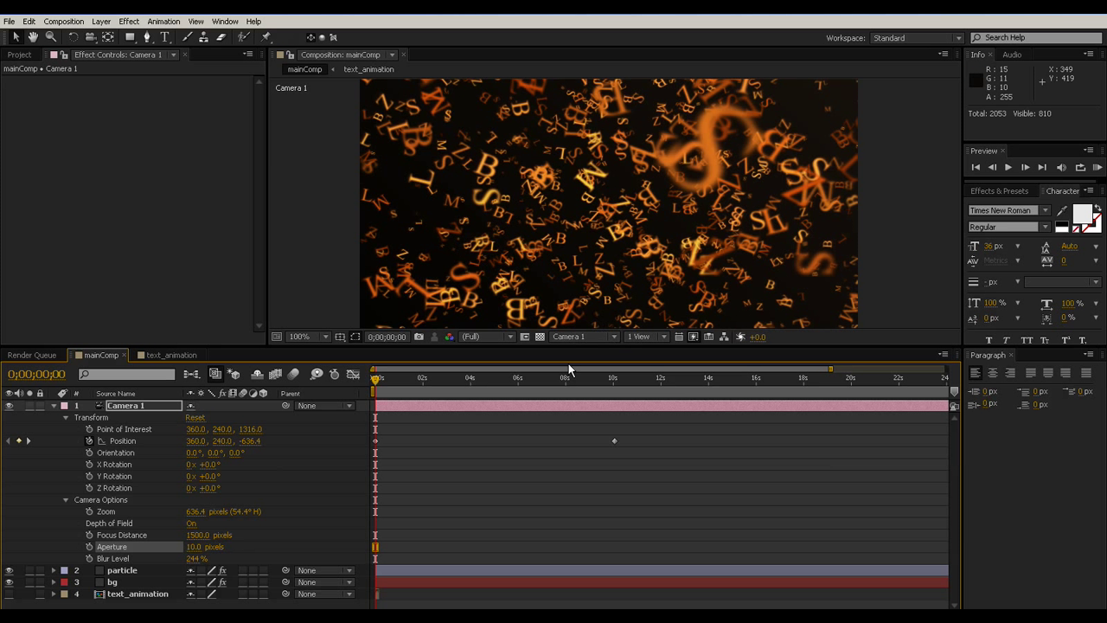
drag(567, 345, 567, 318)
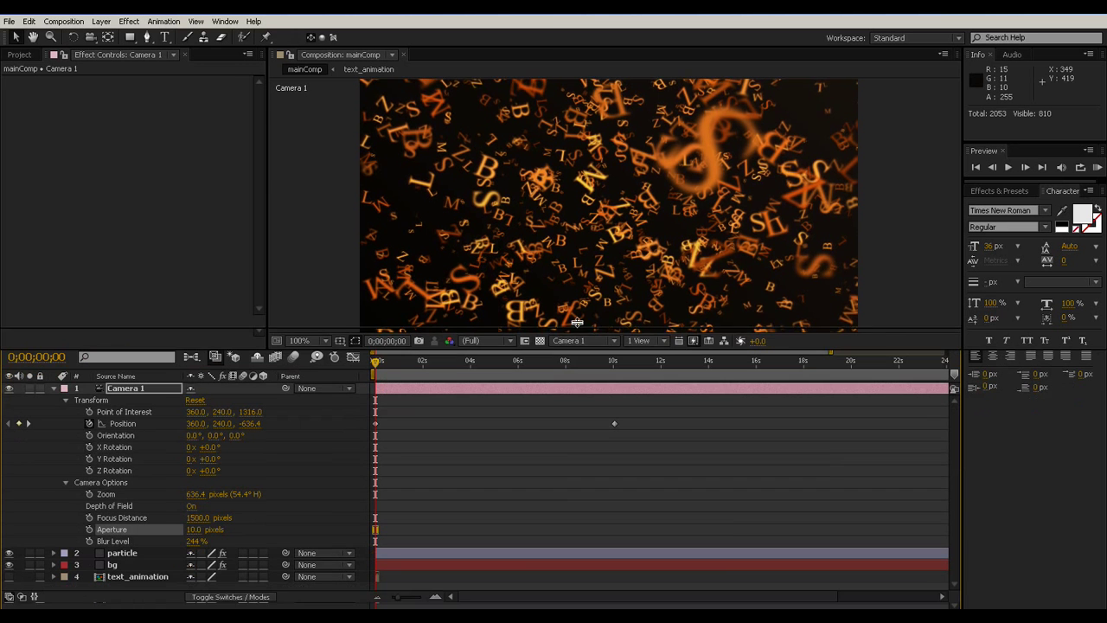
Step: Collapse Camera 1's properties, duplicate the particle layer and hide the lower of the two copies
click(53, 380)
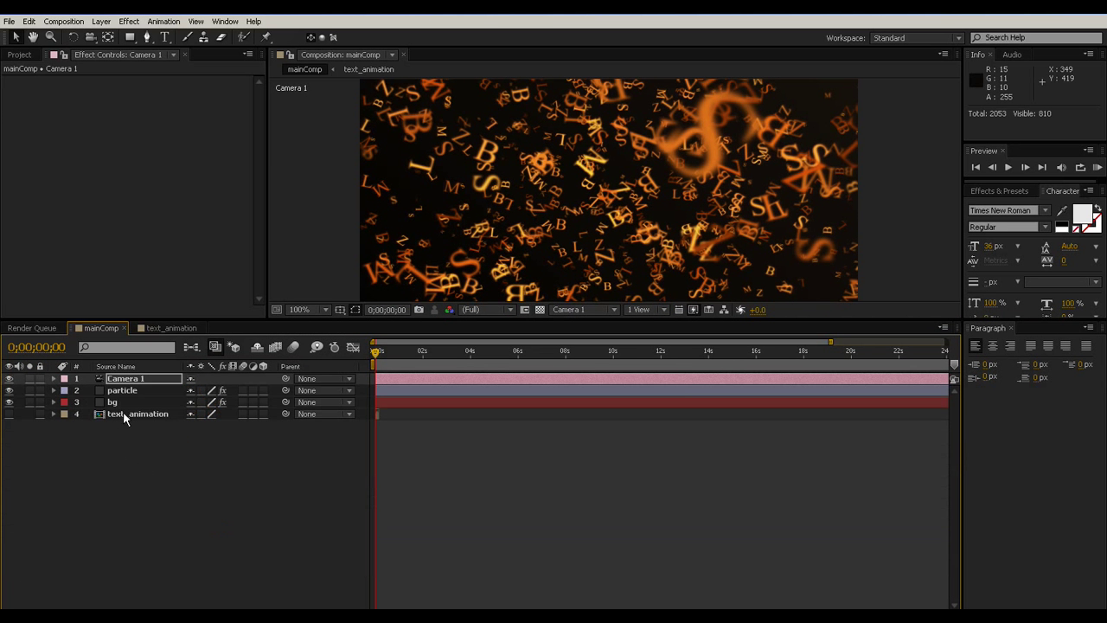
click(126, 402)
click(132, 391)
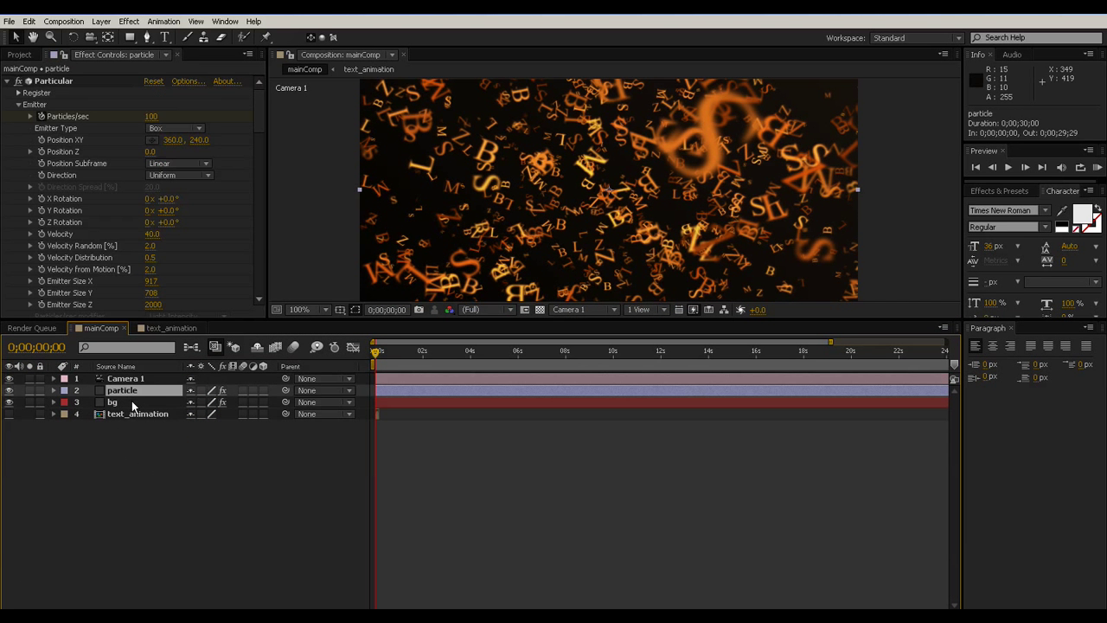
key(ctrl+d)
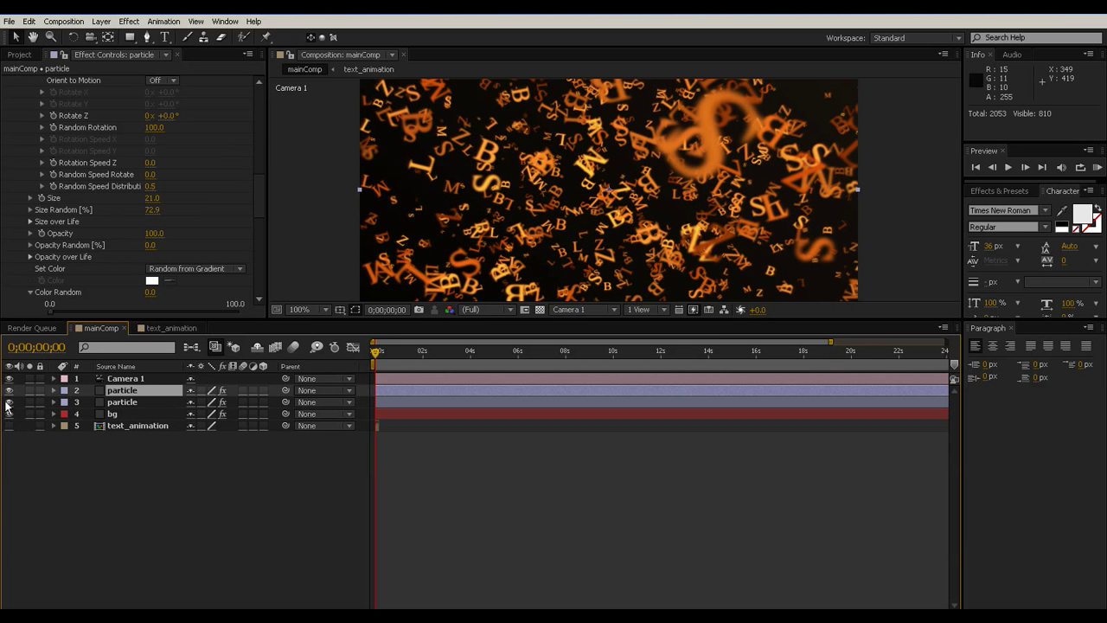
drag(431, 319, 437, 400)
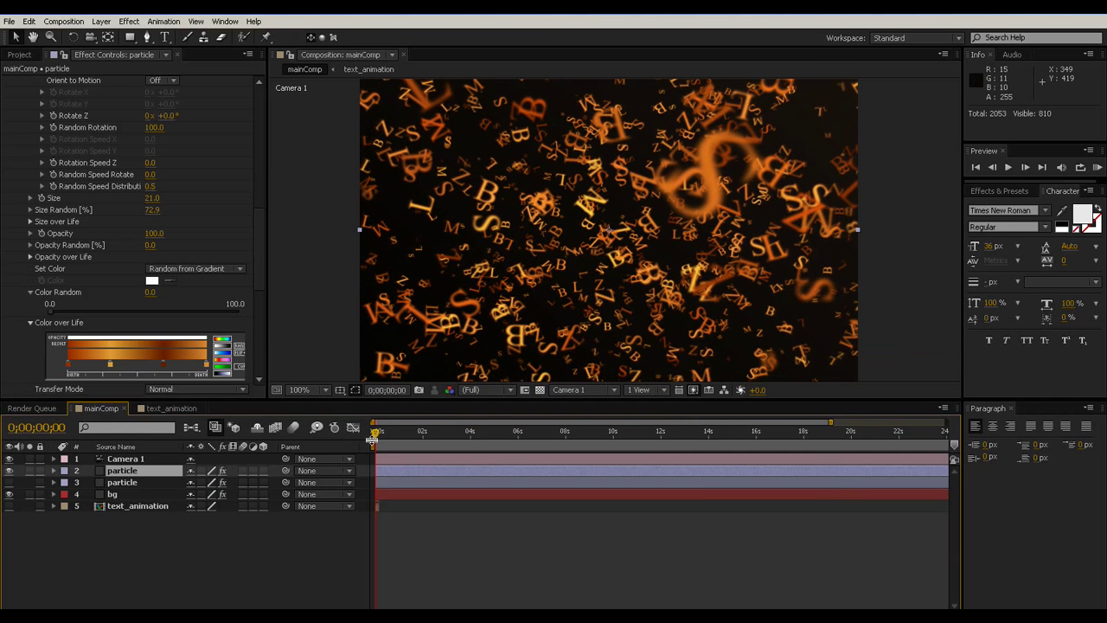
Step: Rename the upper particle layer flying_particle and the hidden lower one flying_letters
key(Return)
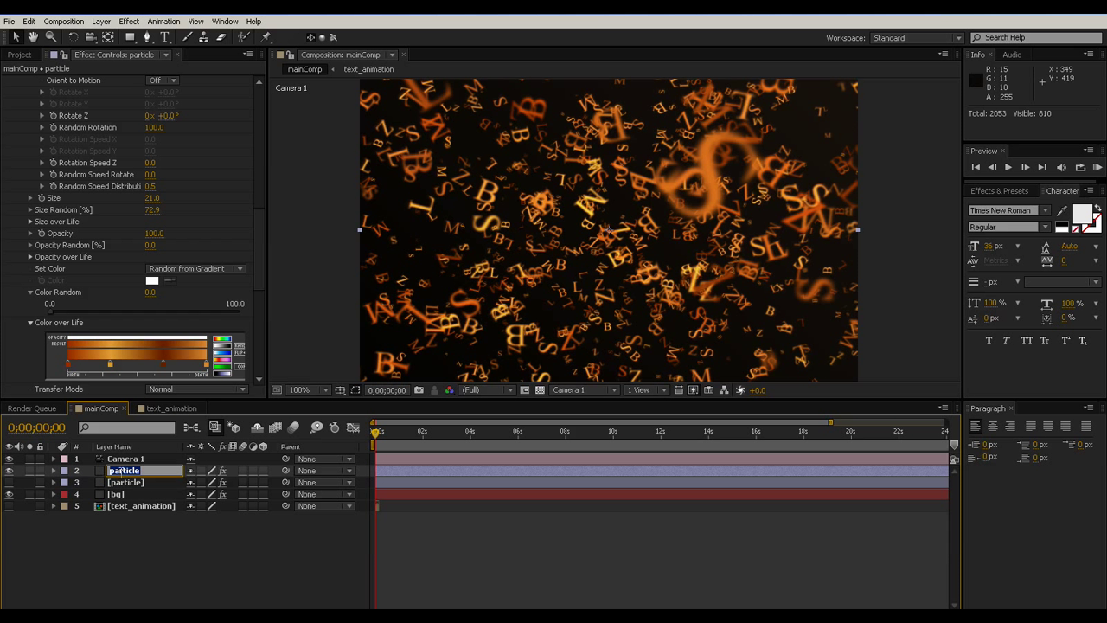
text(f)
text(lying_particle)
key(Return)
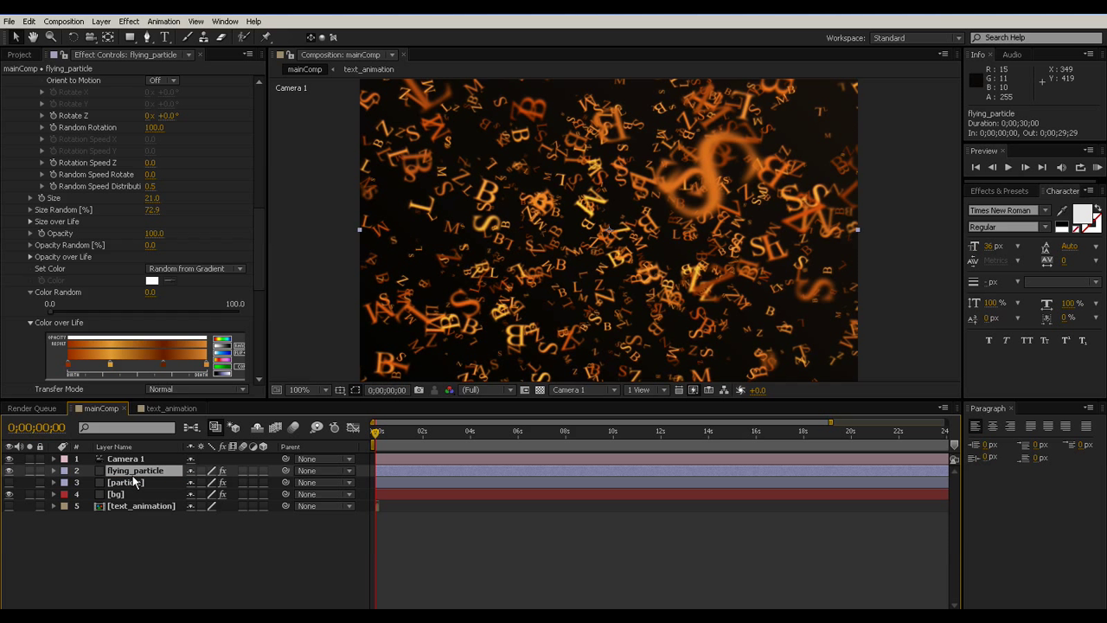
click(139, 485)
key(Return)
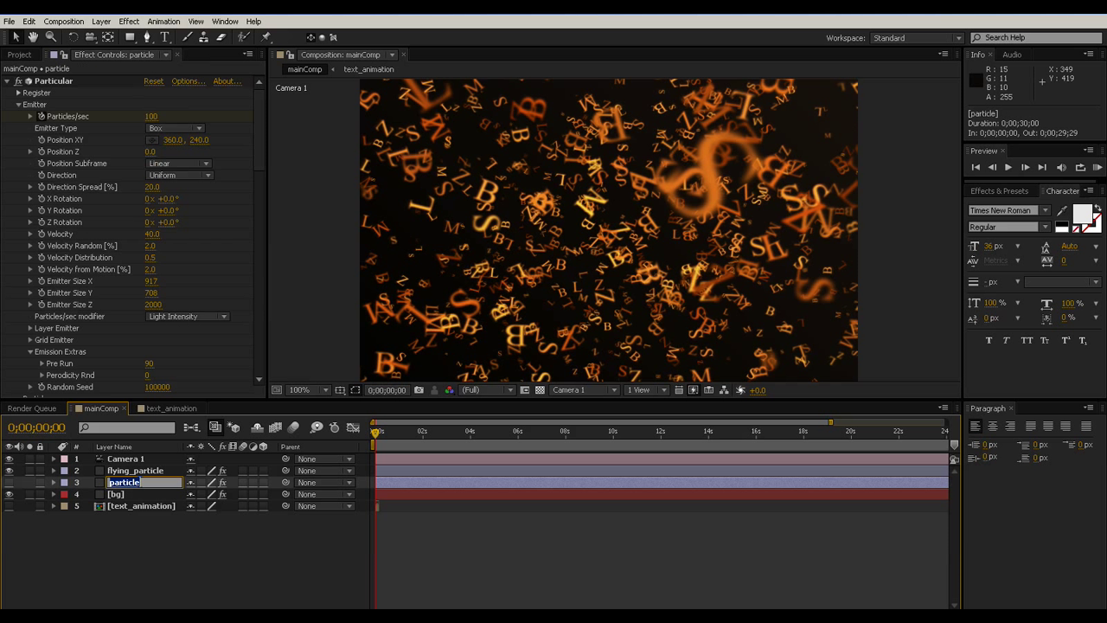
text(flying_letters)
key(Return)
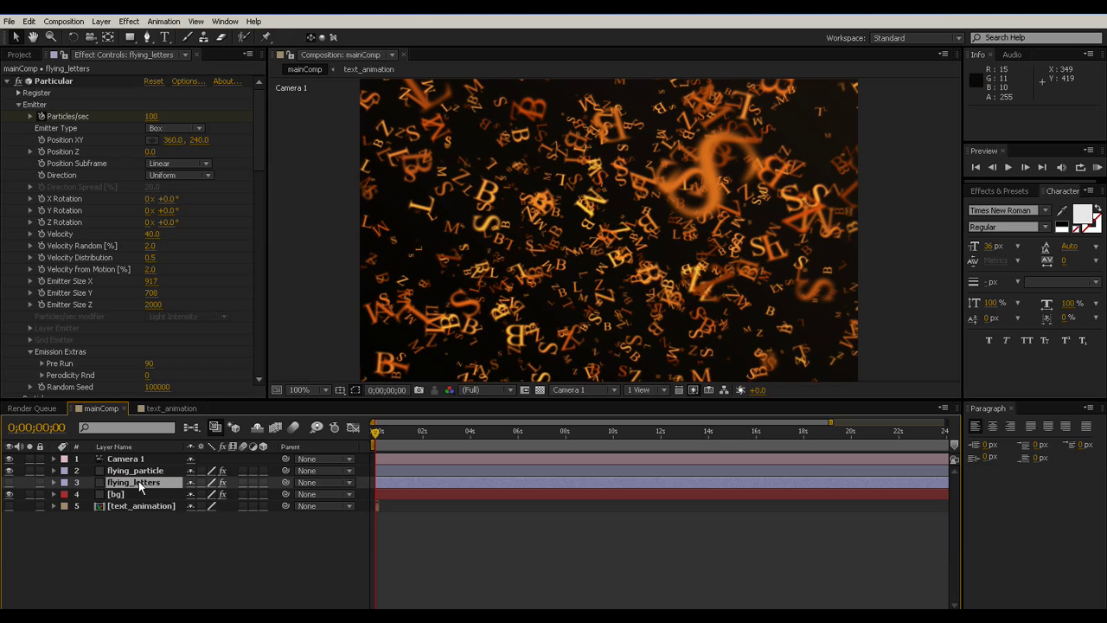
Step: Change the Particular Particle Type of the flying_particle layer to Glow Sphere (No DOF)
click(128, 470)
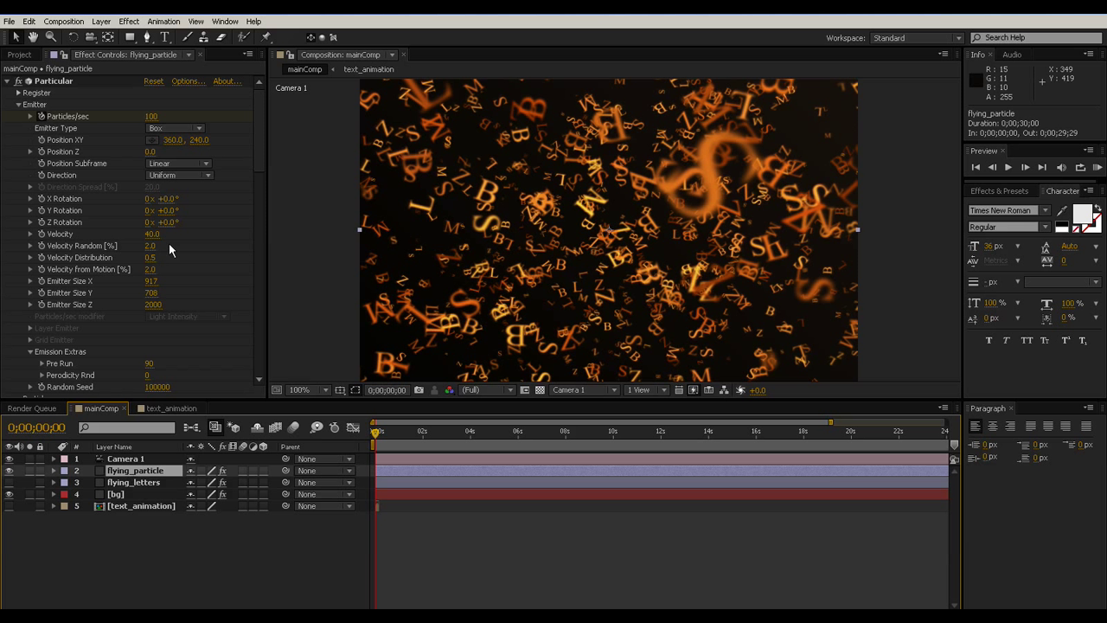
drag(257, 158, 200, 227)
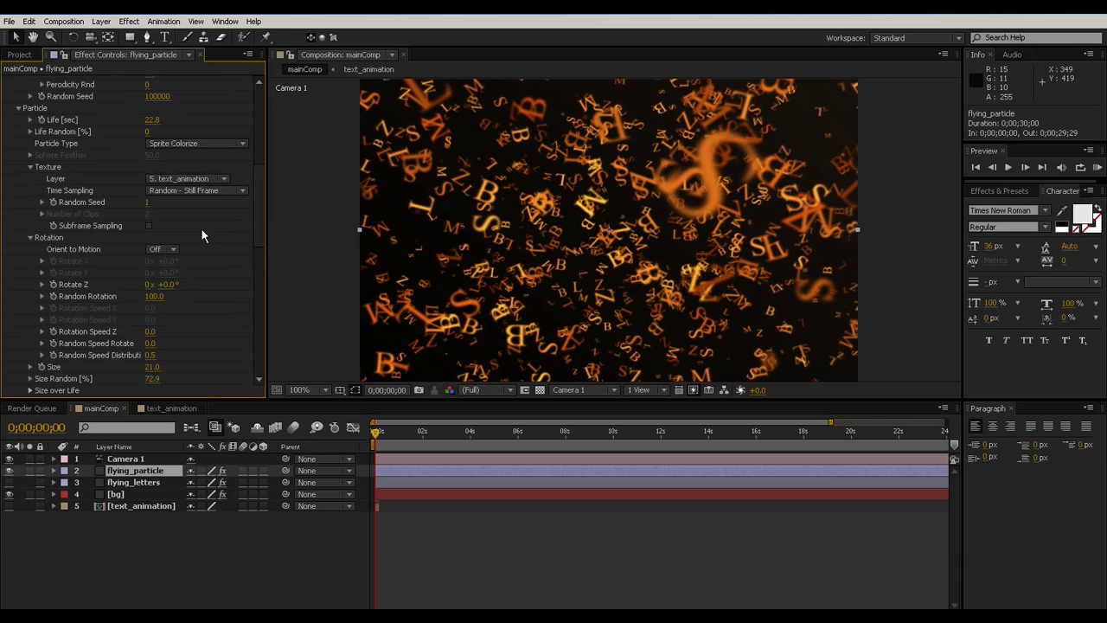
click(192, 143)
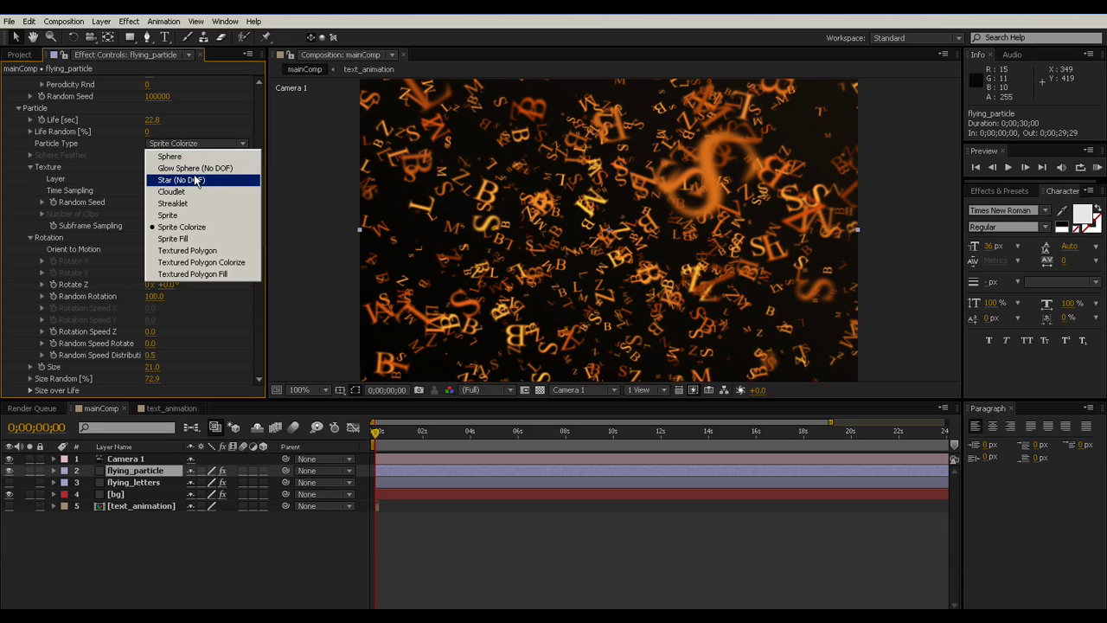
click(173, 169)
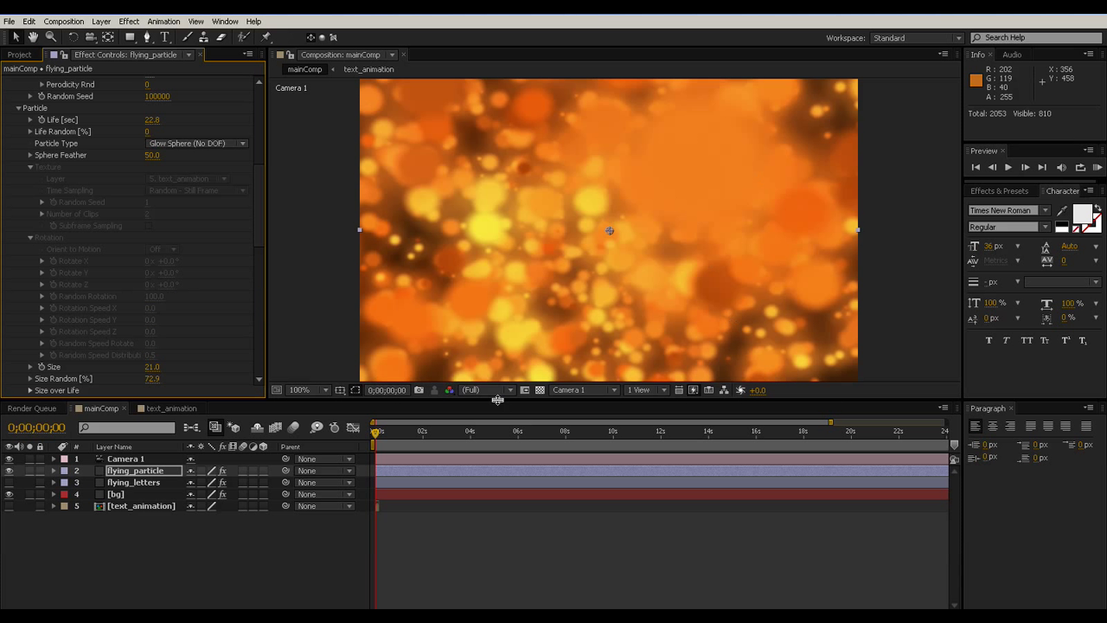
Step: Reduce the flying_particle layer's particle Size to 2 and further to 1, and make the flying_letters layer visible
scroll(255, 172, up, 5)
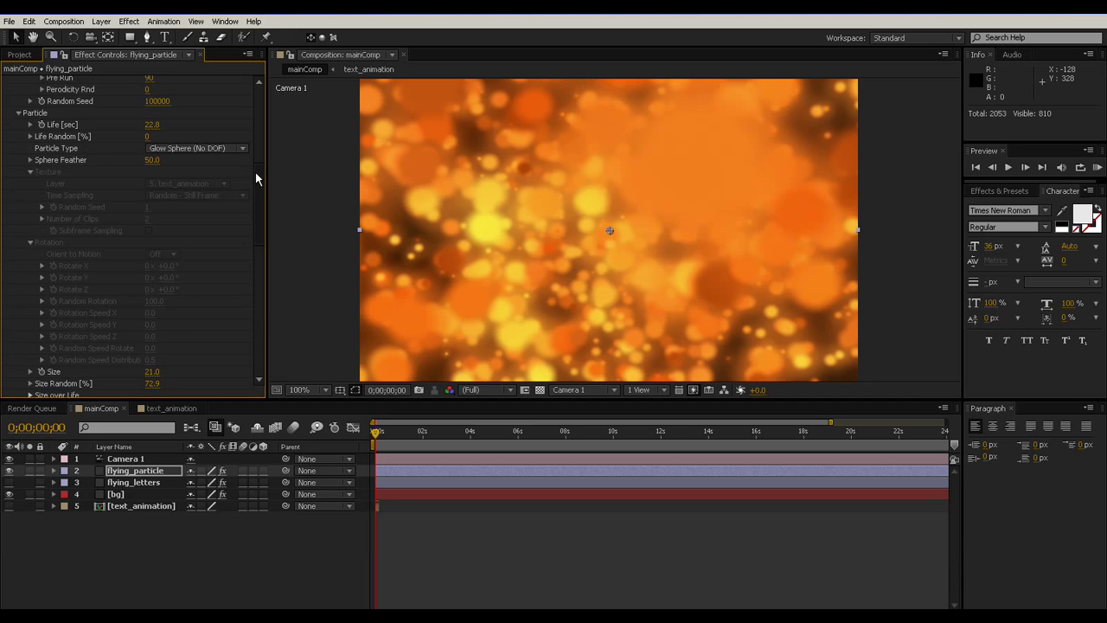
scroll(259, 173, down, 5)
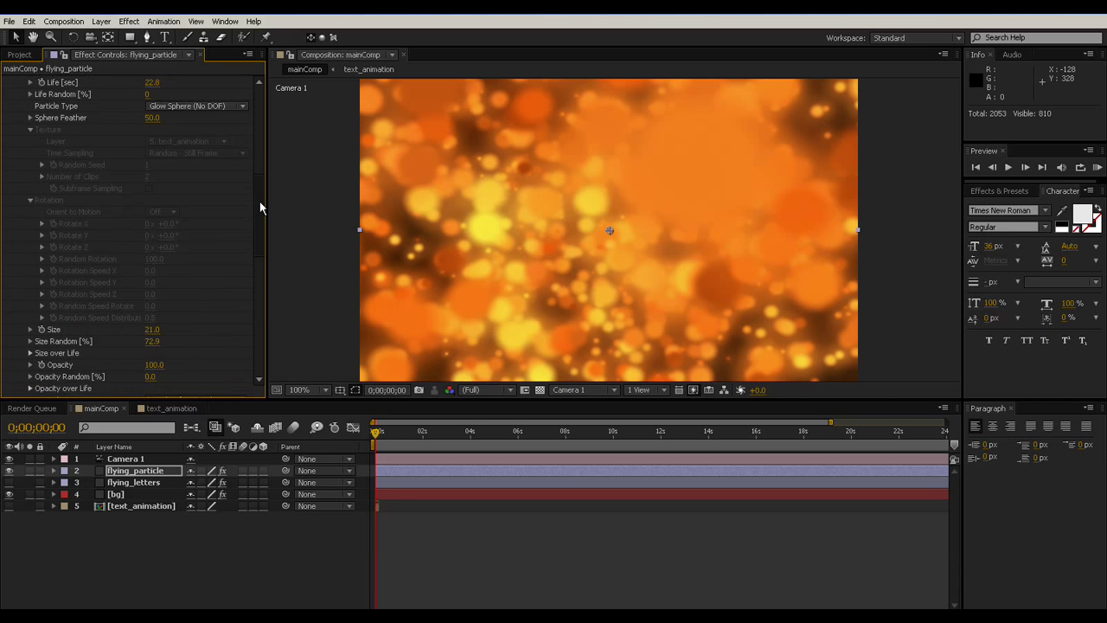
scroll(257, 195, up, 4)
scroll(259, 155, down, 3)
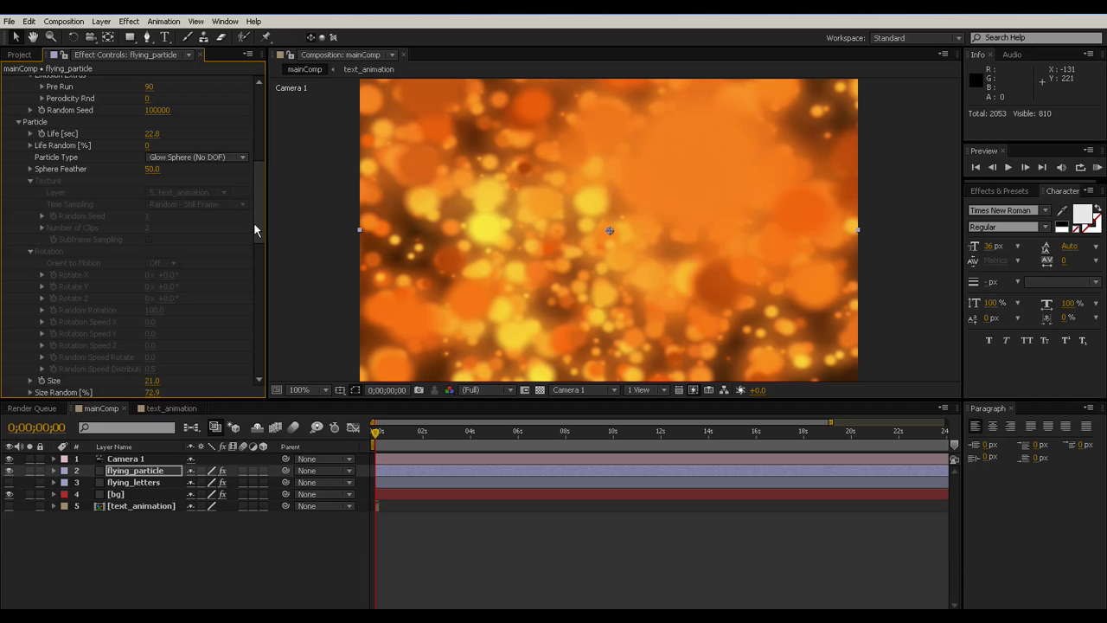
scroll(257, 242, down, 3)
click(151, 218)
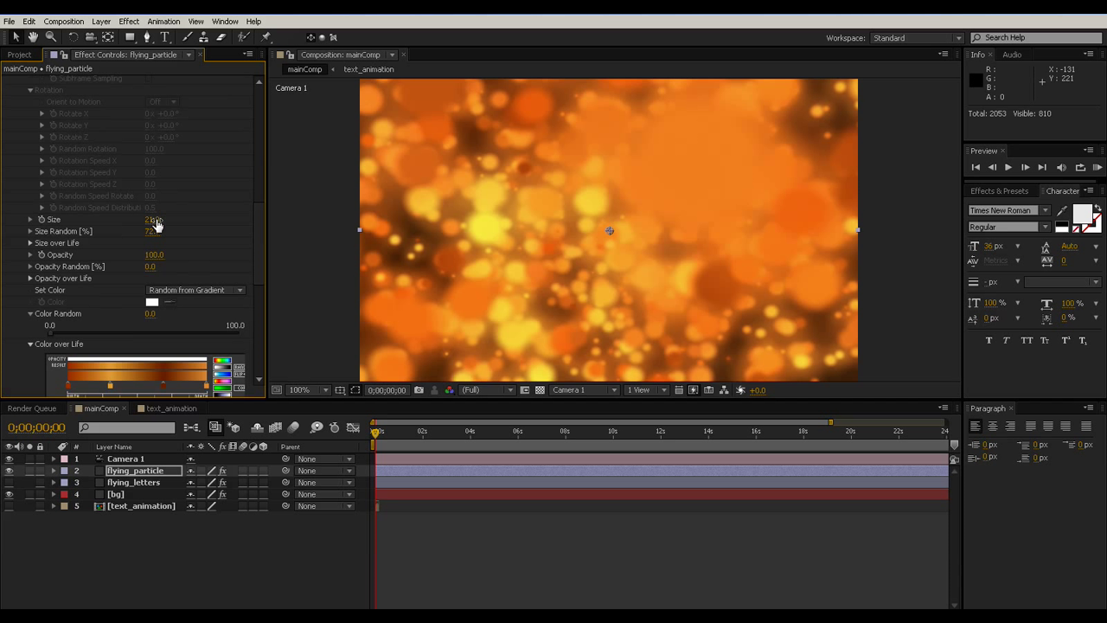
text(2)
key(Return)
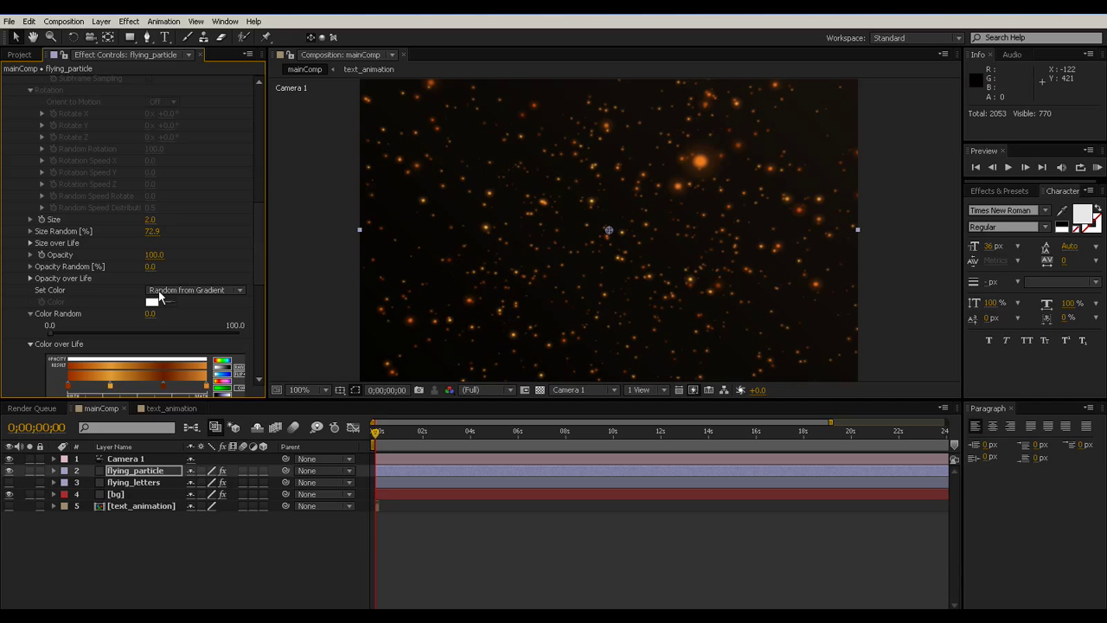
key(ctrl+Down)
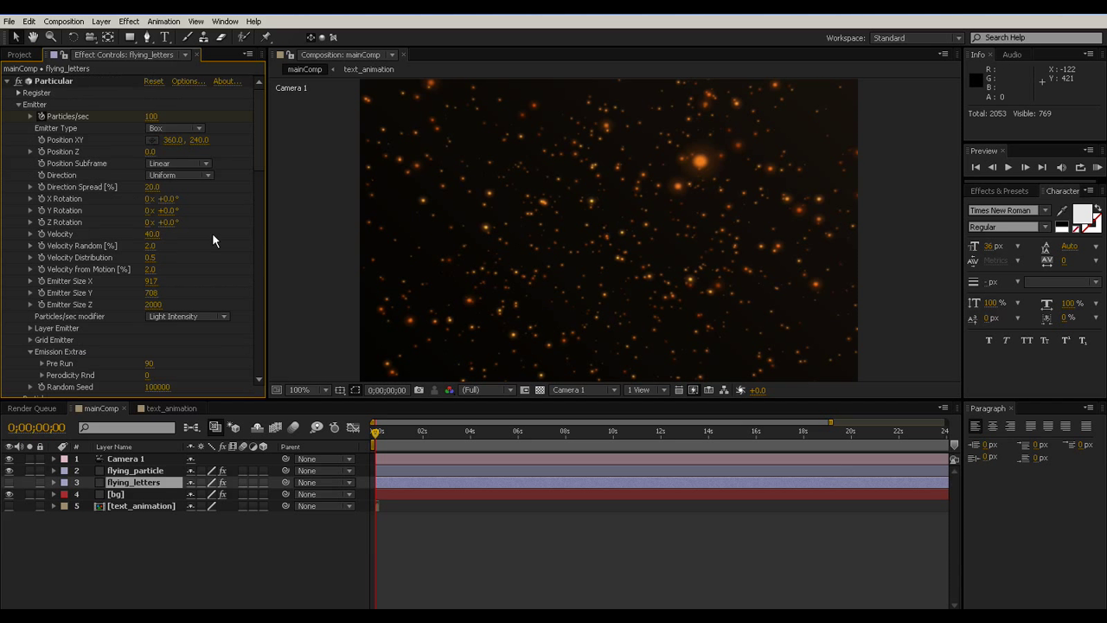
click(8, 483)
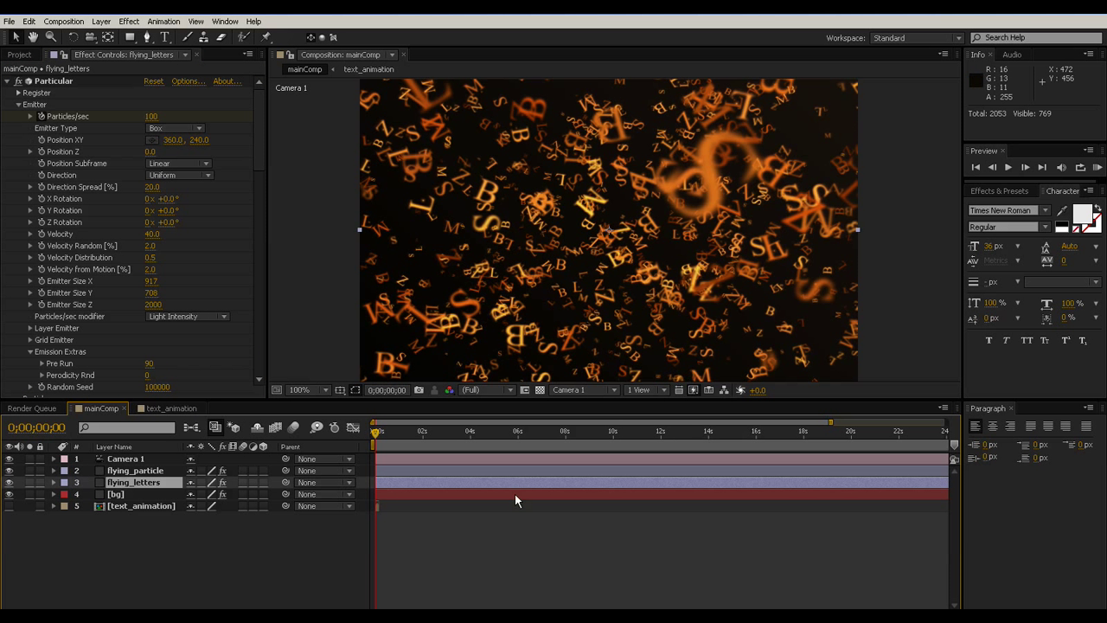
Step: Switch Set Color on the flying_particle layer's particles to At Birth
click(134, 470)
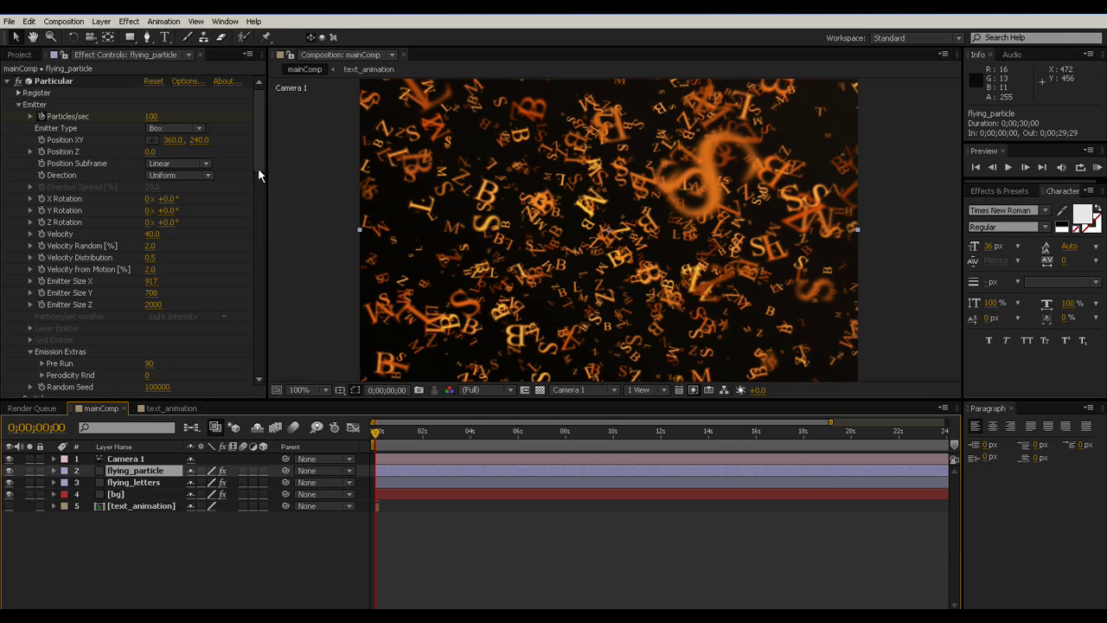
drag(258, 167, 263, 298)
click(195, 198)
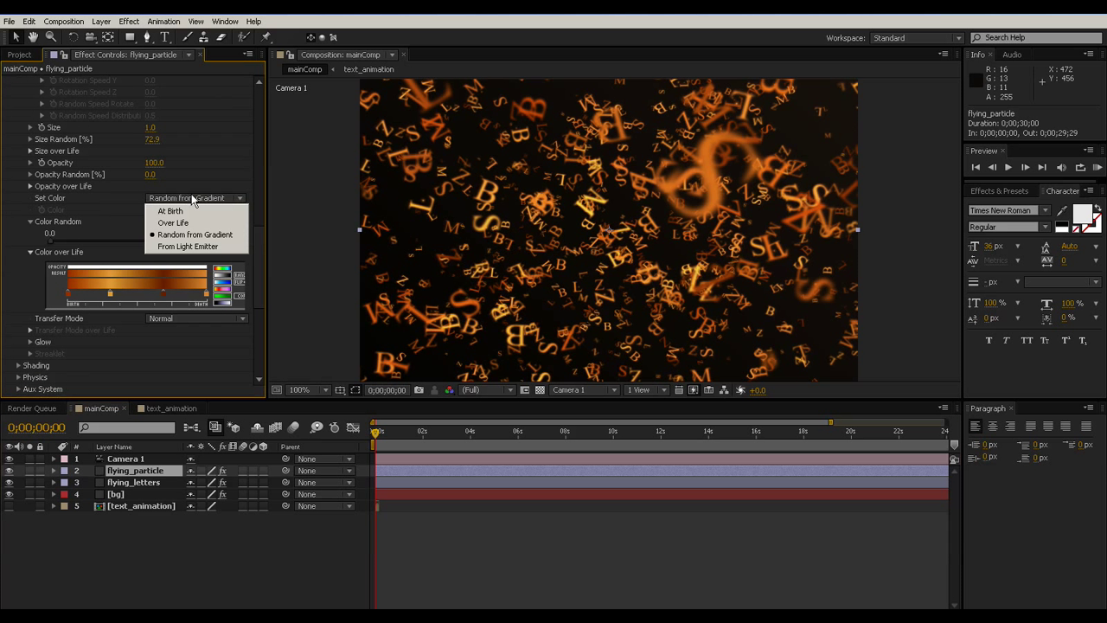
click(204, 223)
click(207, 199)
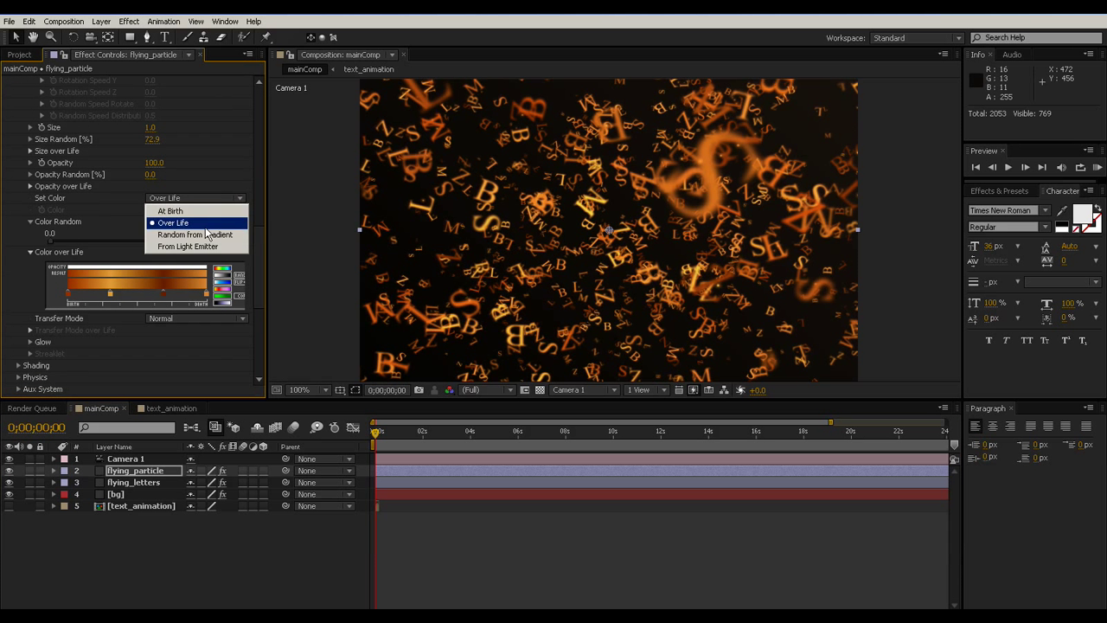
click(206, 210)
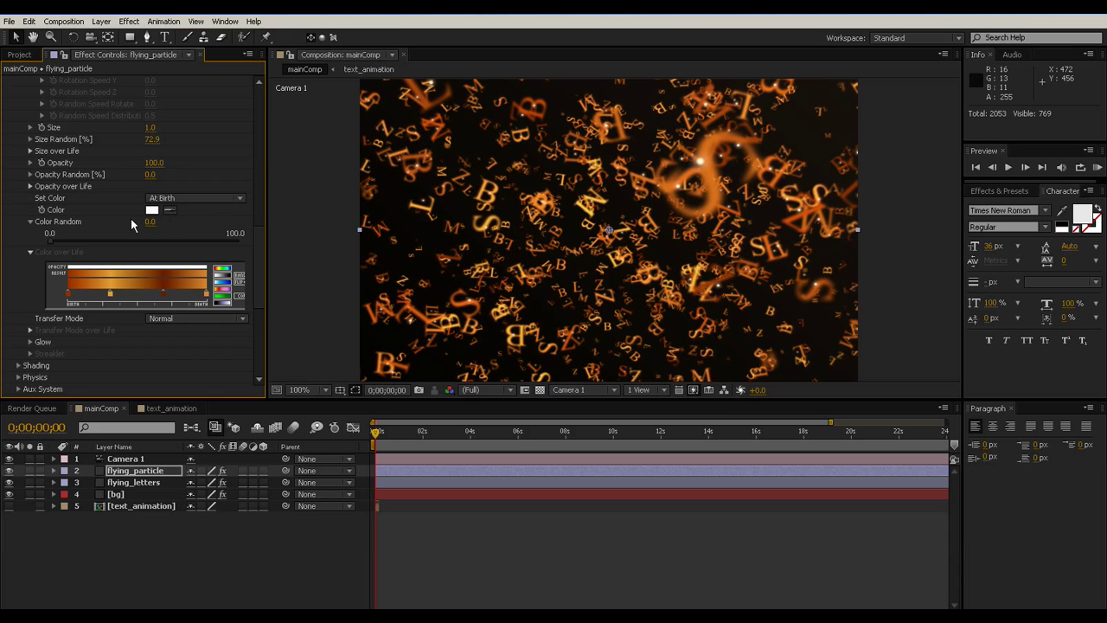
Step: Try a saturated blue as the particle Color of the flying_particle layer
click(152, 210)
click(514, 309)
click(453, 328)
click(581, 307)
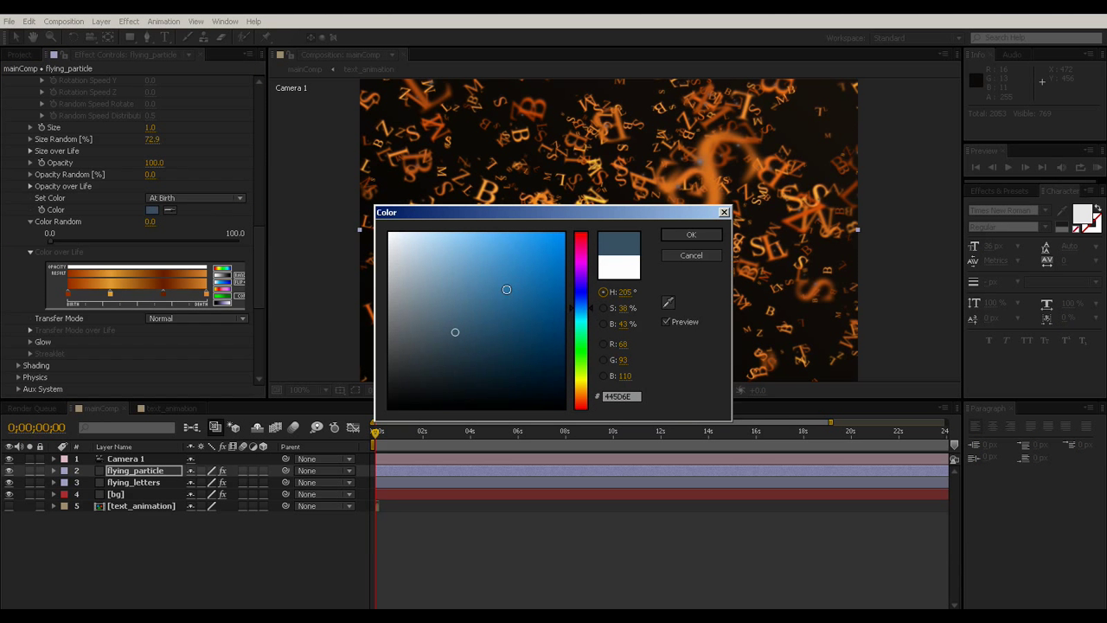
click(540, 263)
click(691, 235)
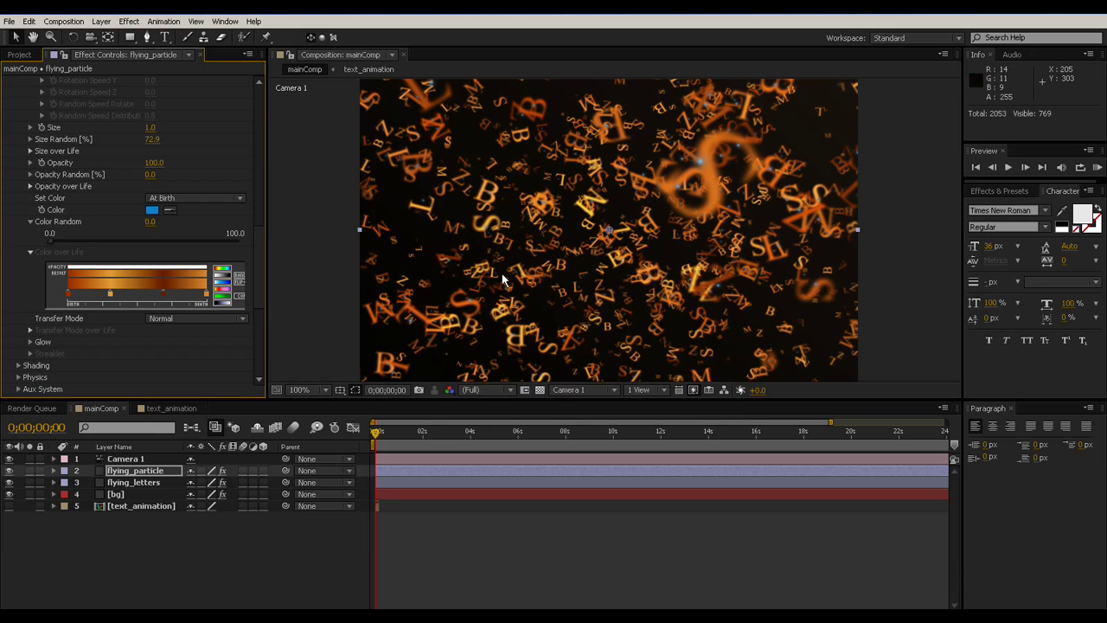
Step: Set the particle Color of the flying_particle layer to white FFFFFF
click(149, 216)
text(FFFFFF)
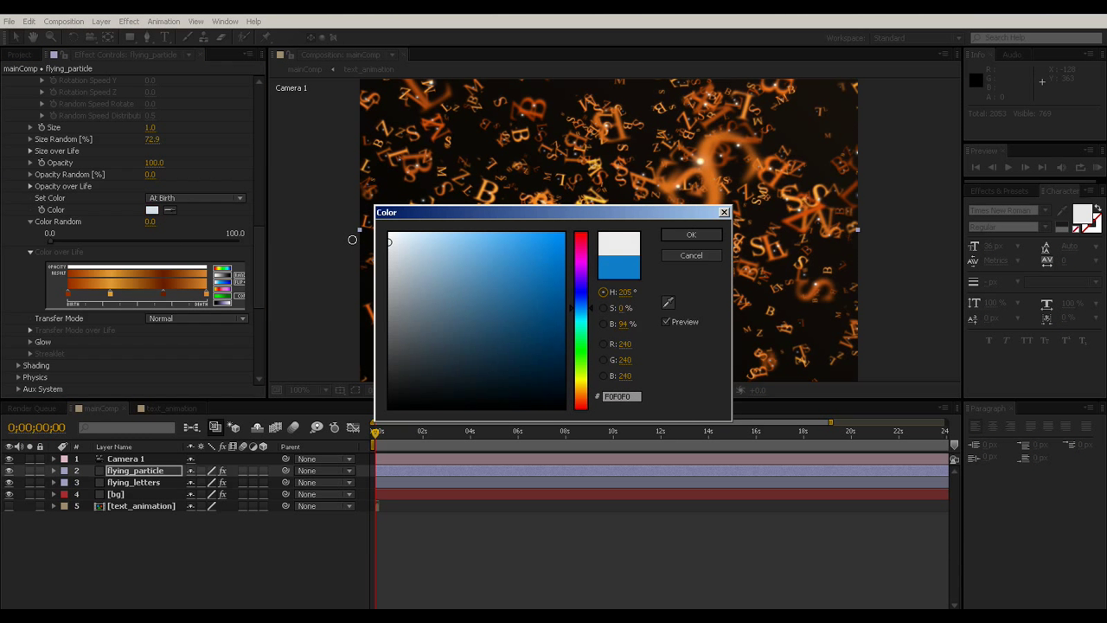
click(704, 230)
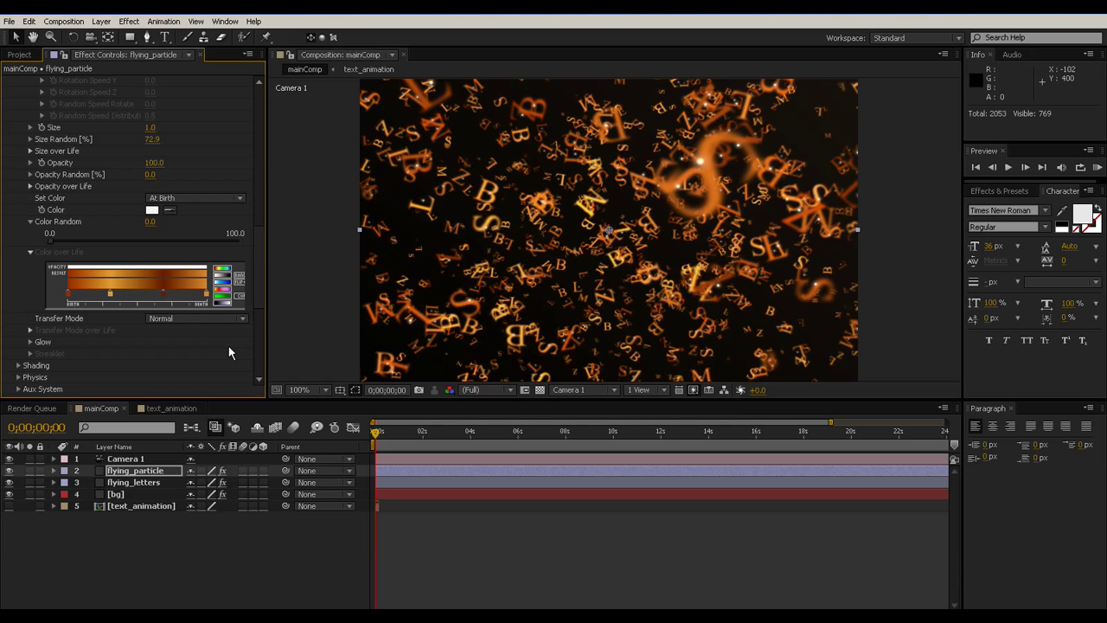
Step: Switch Set Color on the flying_particle layer's particles to Random from Gradient
click(152, 209)
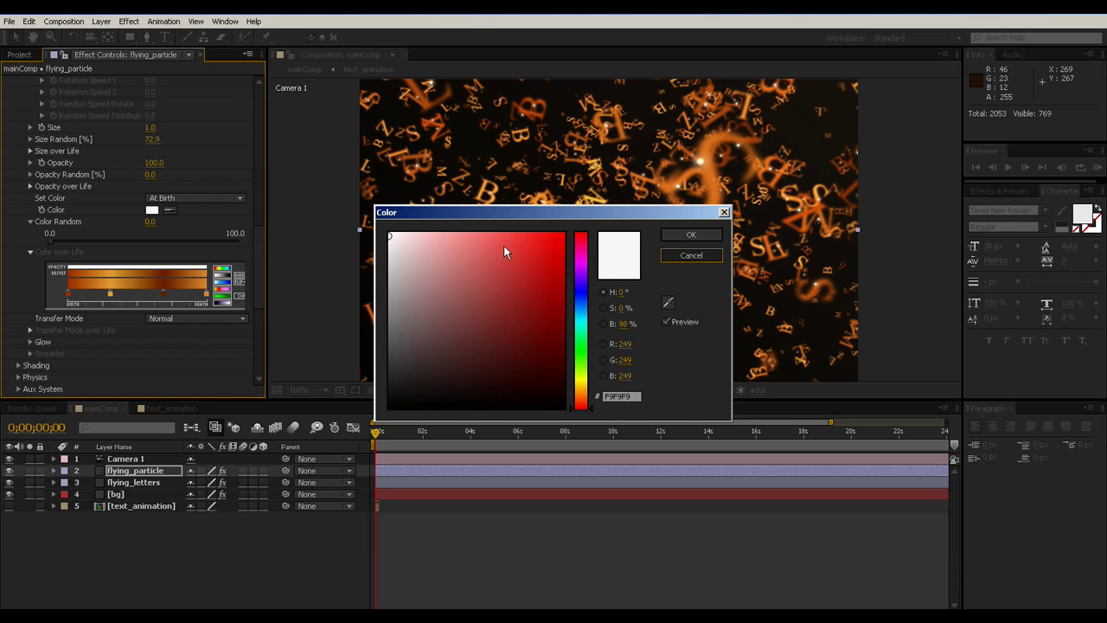
key(Escape)
click(176, 197)
click(216, 235)
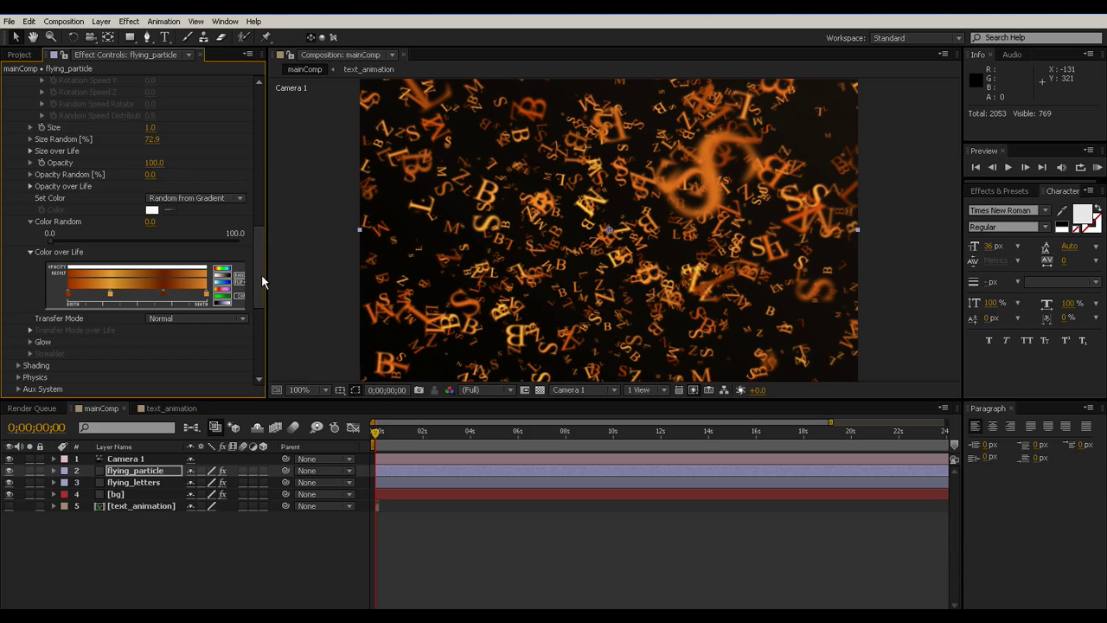
Step: Set the flying_particle layer's particle Size to 2
drag(263, 264, 244, 250)
click(152, 299)
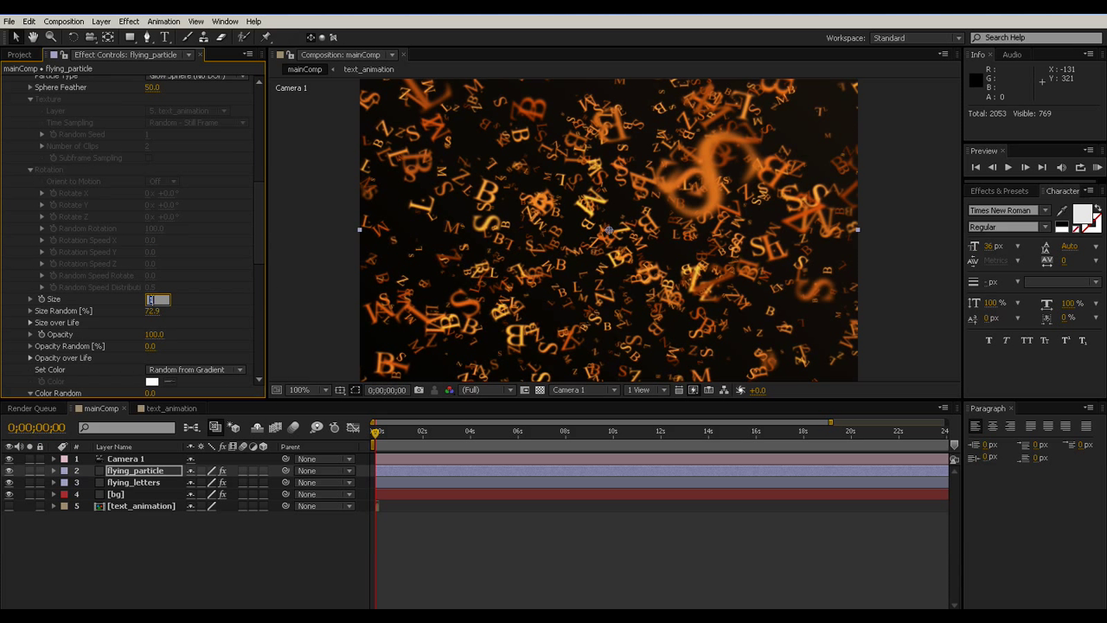
text(2)
key(Return)
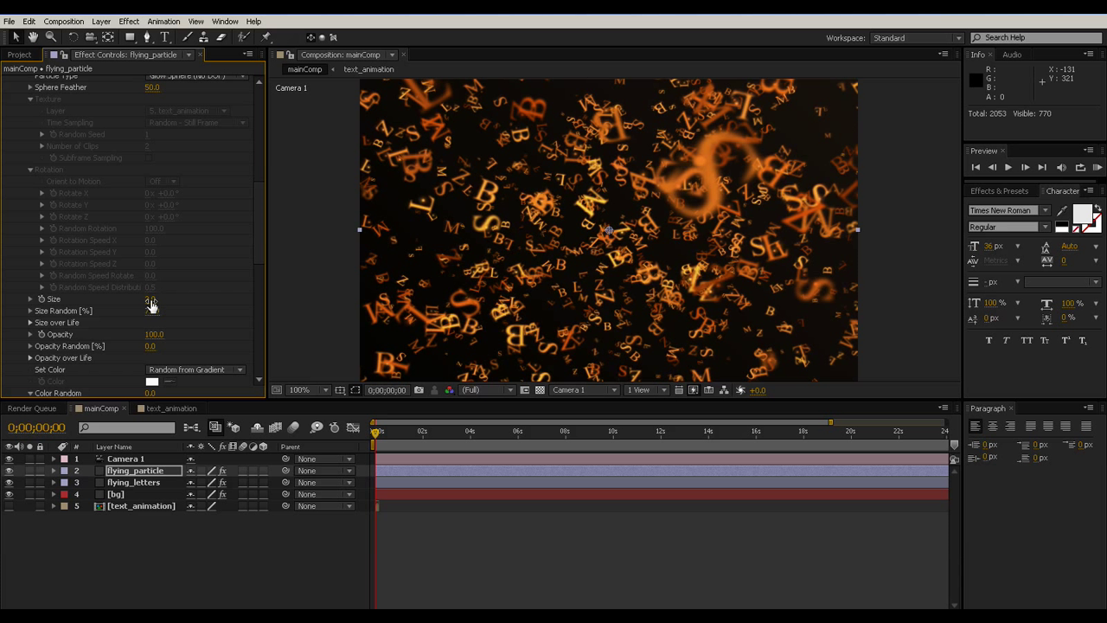
Step: Darken the birth-end stop of the flying_particle layer's Color over Life gradient to a deep brown
drag(259, 240, 266, 291)
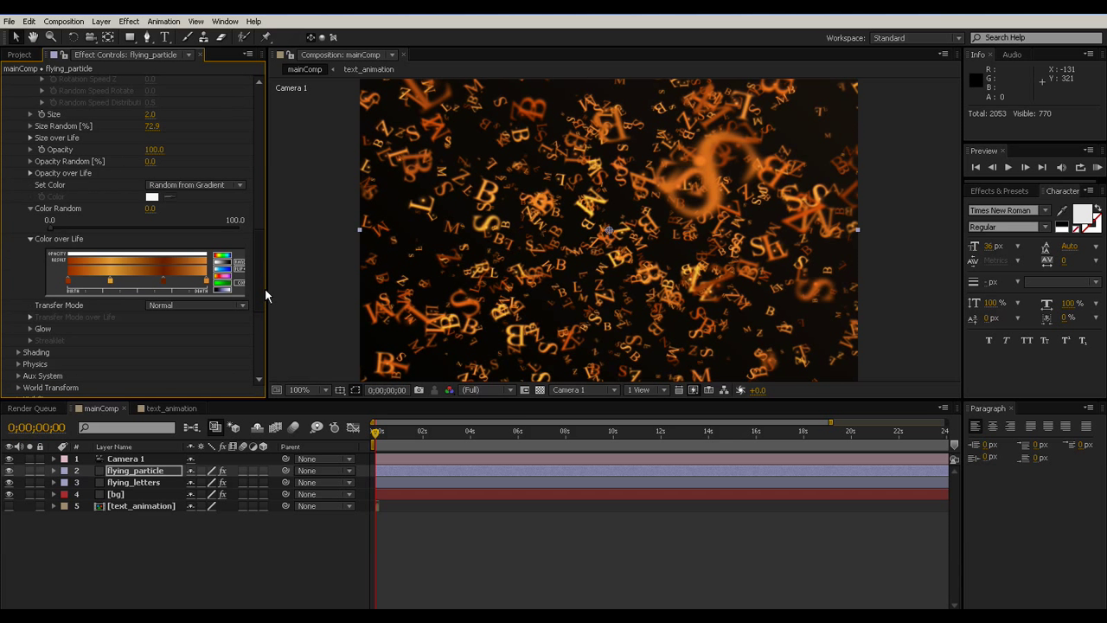
double_click(69, 283)
drag(519, 296, 562, 344)
click(713, 238)
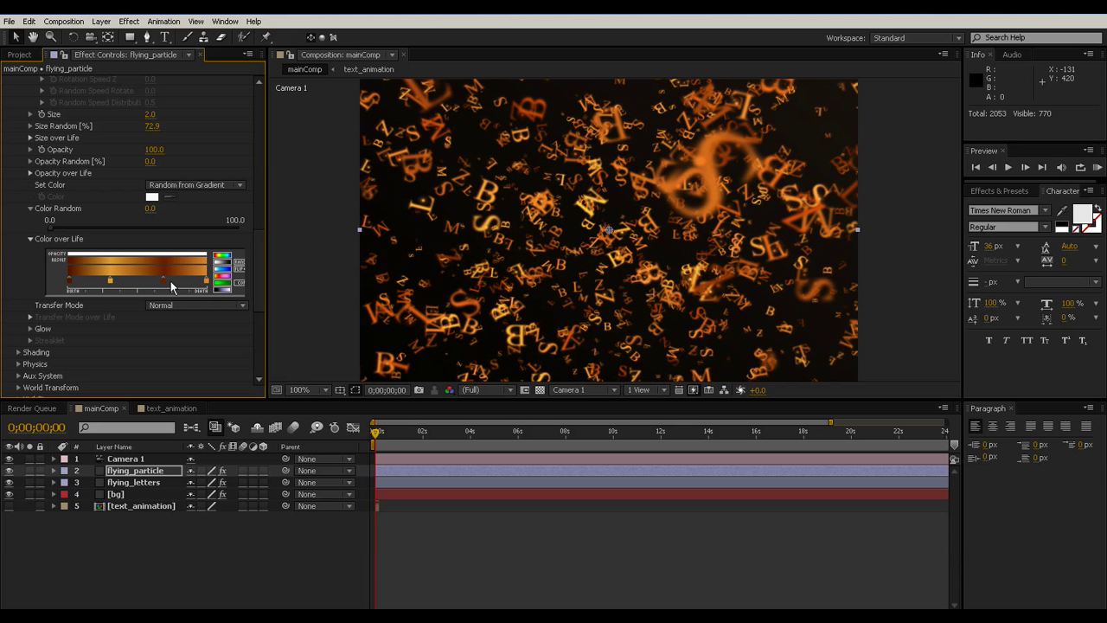
Step: Reduce the Color over Life gradient to three stops, with dark brown at both ends and orange near the middle
mouse_move(111, 282)
mouse_down()
mouse_move(197, 282)
mouse_move(102, 283)
mouse_up()
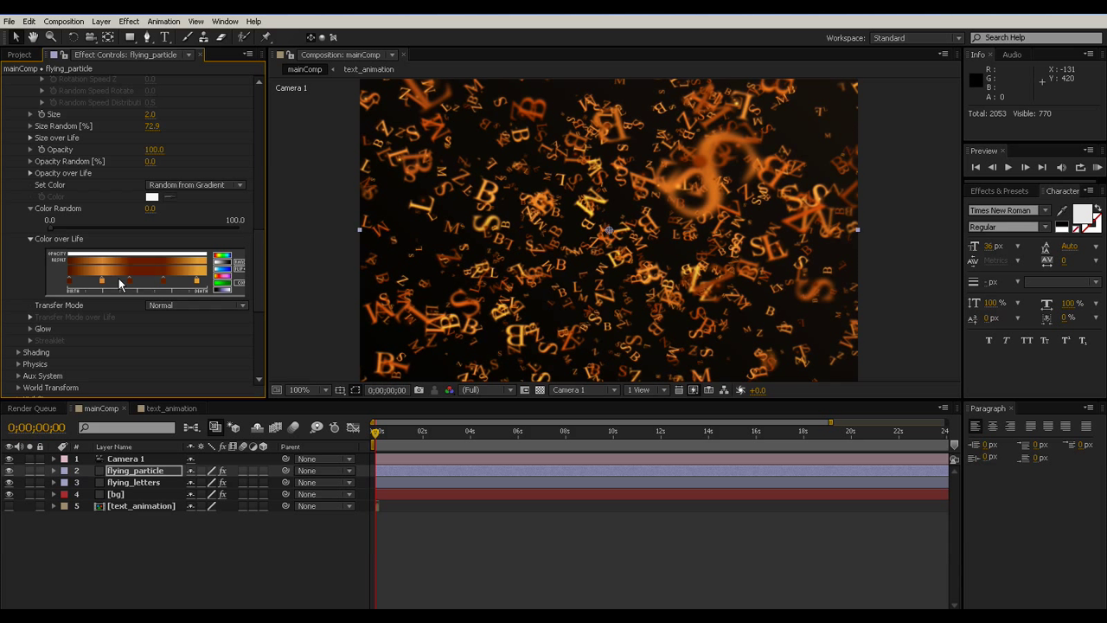
click(168, 281)
drag(169, 282, 156, 337)
drag(103, 283, 144, 286)
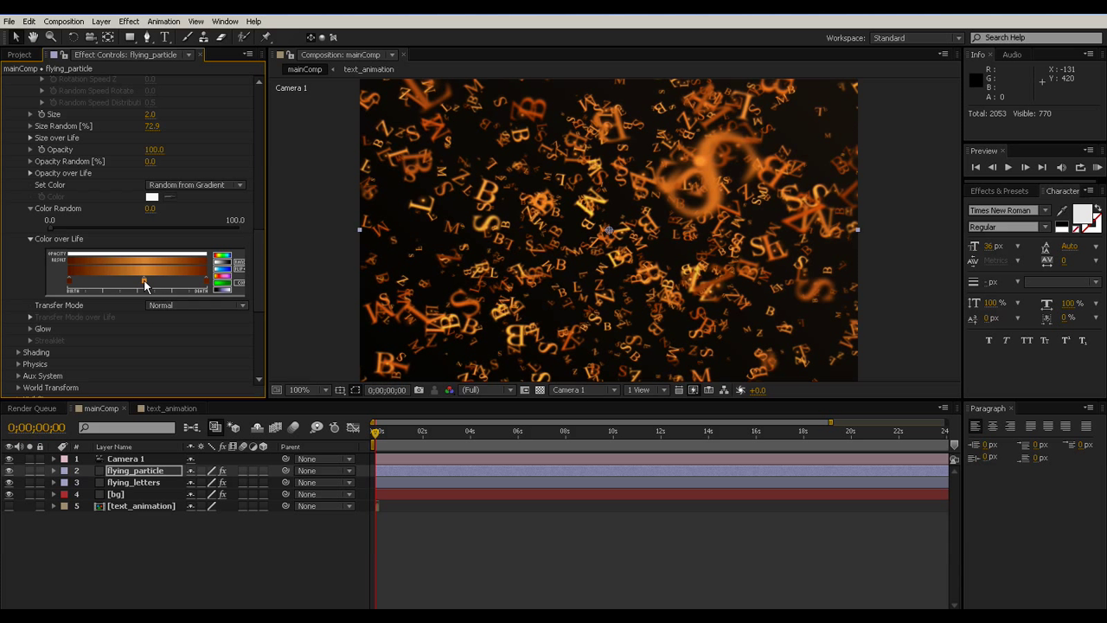
Step: Set the death-end stop of the Color over Life gradient to dark red-orange 9D2900
double_click(207, 288)
drag(472, 317, 588, 407)
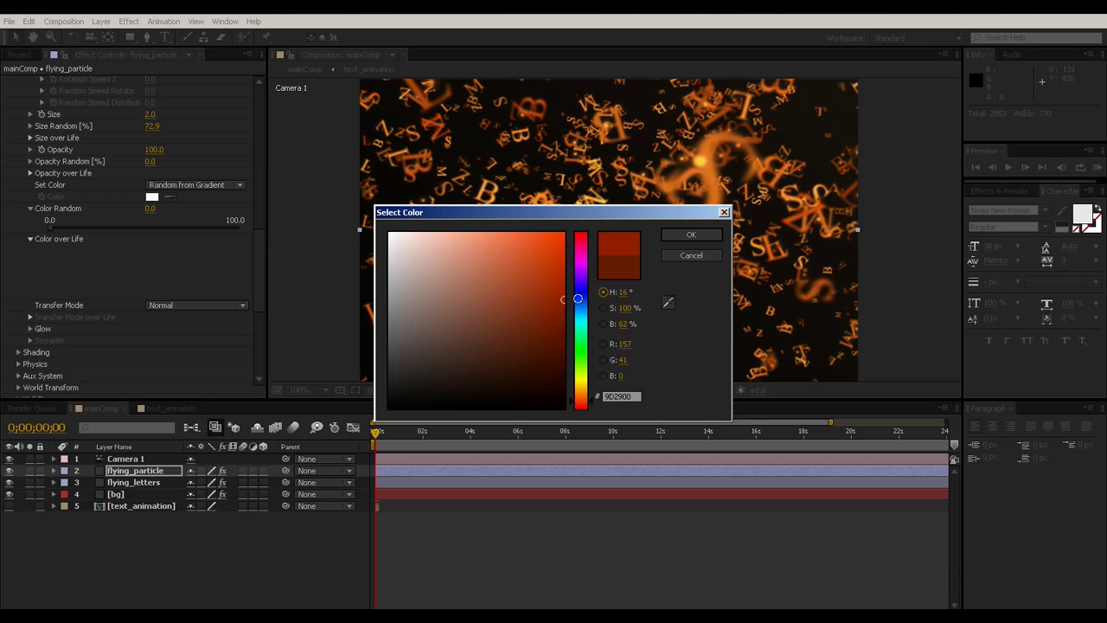
click(691, 234)
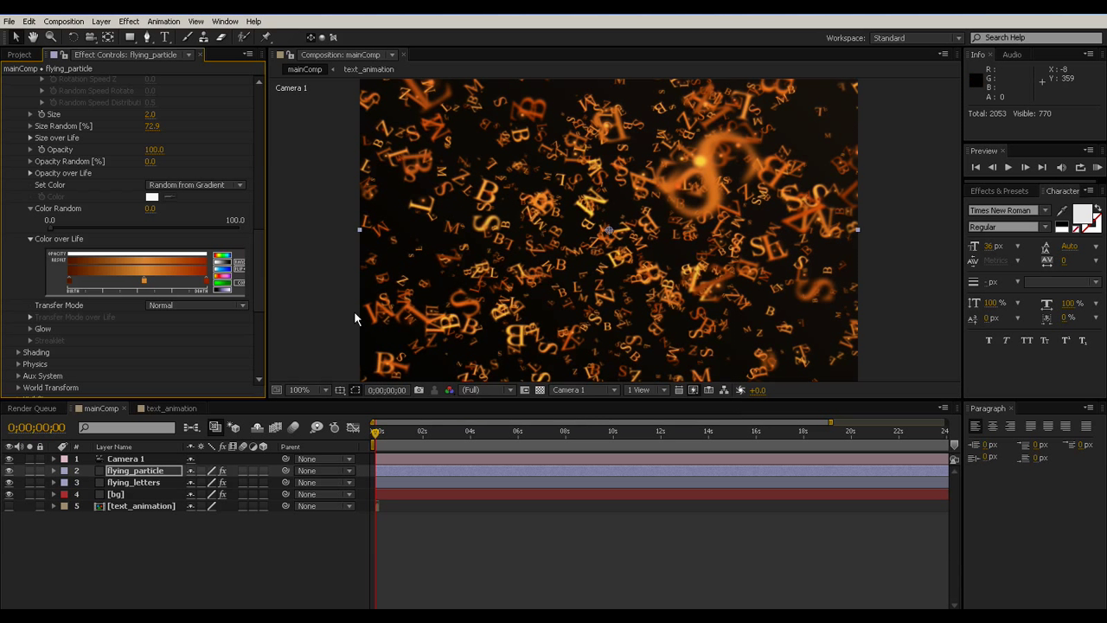
Step: Increase the flying_particle layer's particle Size to 5 and deselect the layer
drag(149, 113, 144, 114)
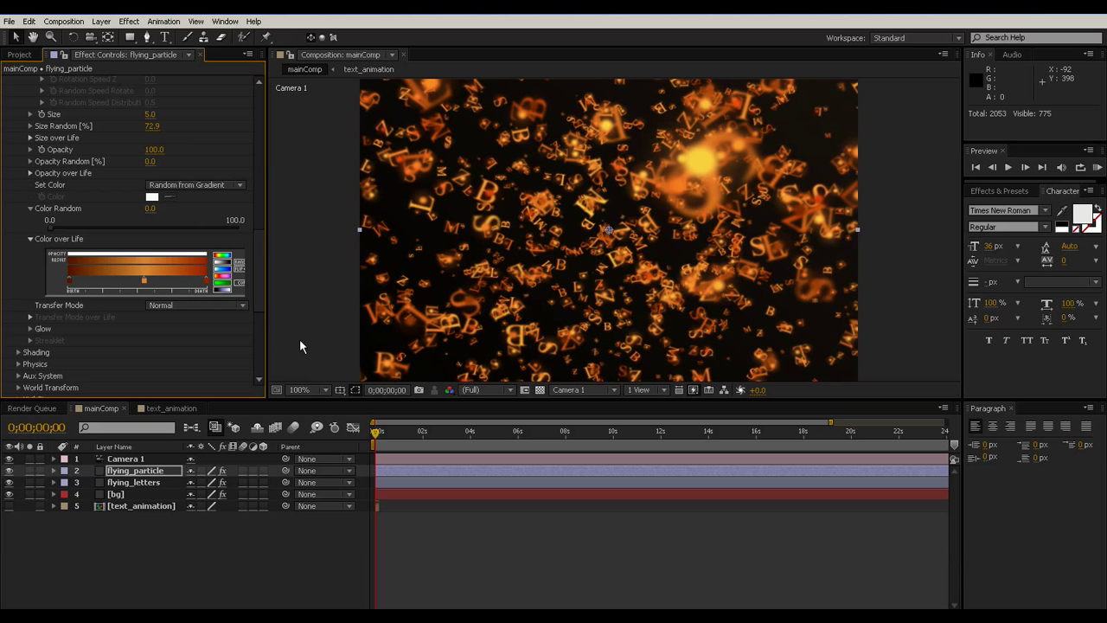
click(281, 575)
Step: Preview the mainComp animation from the first frame to check how the particles move among the letters
drag(377, 435, 341, 446)
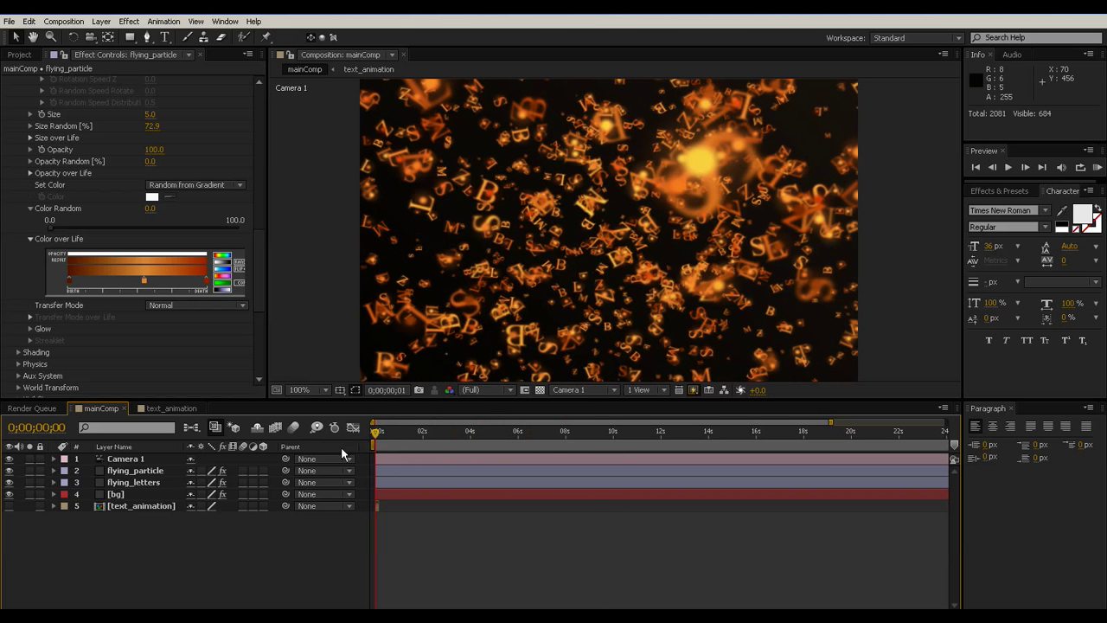
click(1007, 167)
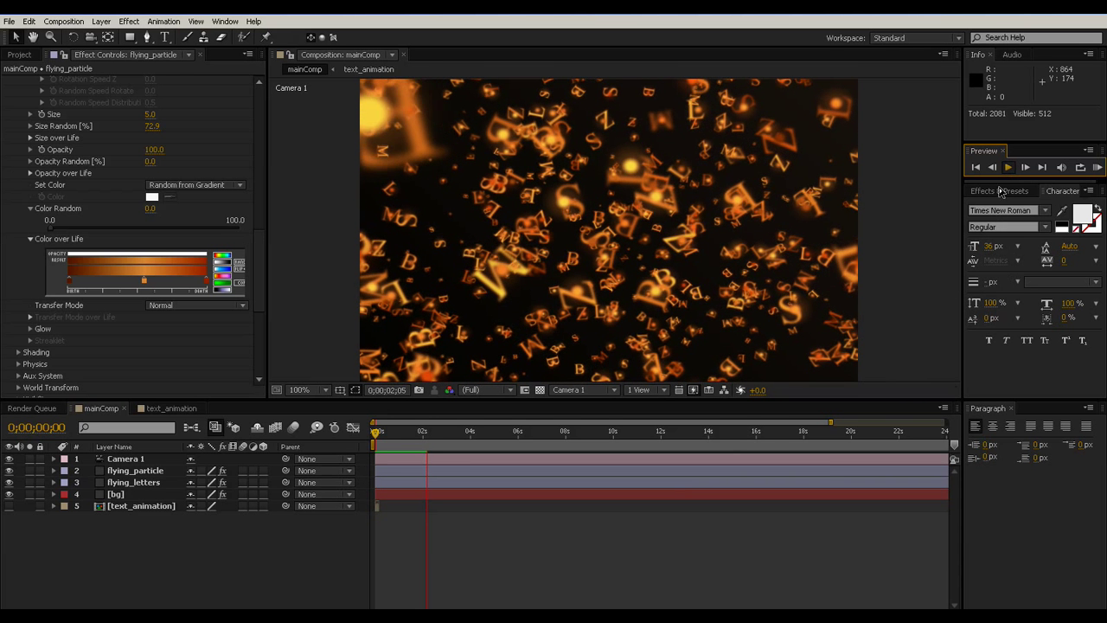
key(space)
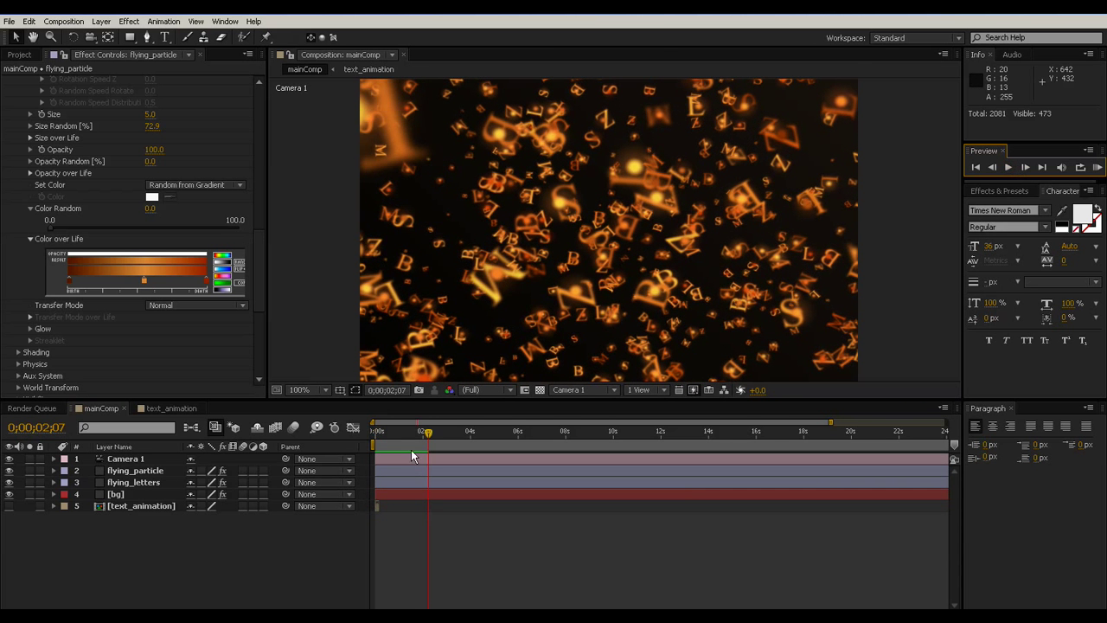
key(Home)
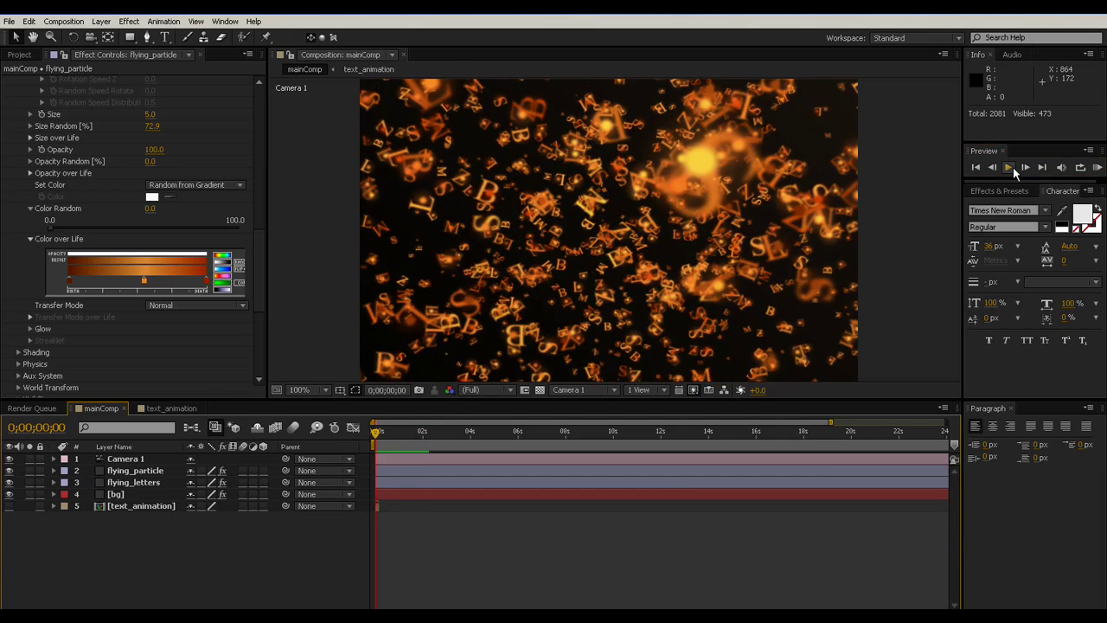
click(1011, 167)
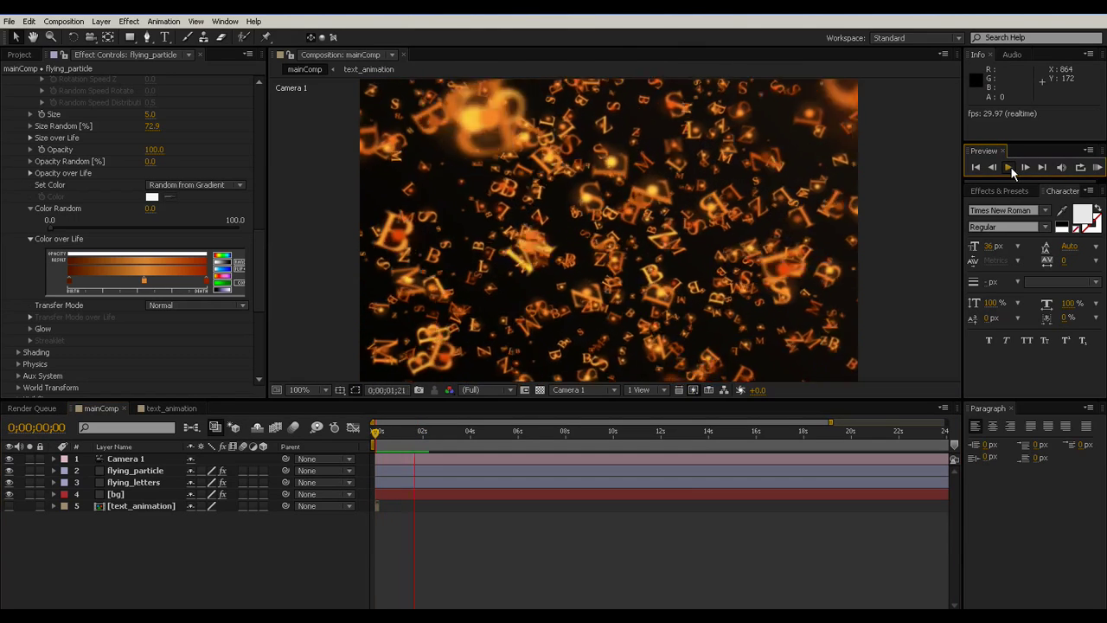
click(1009, 167)
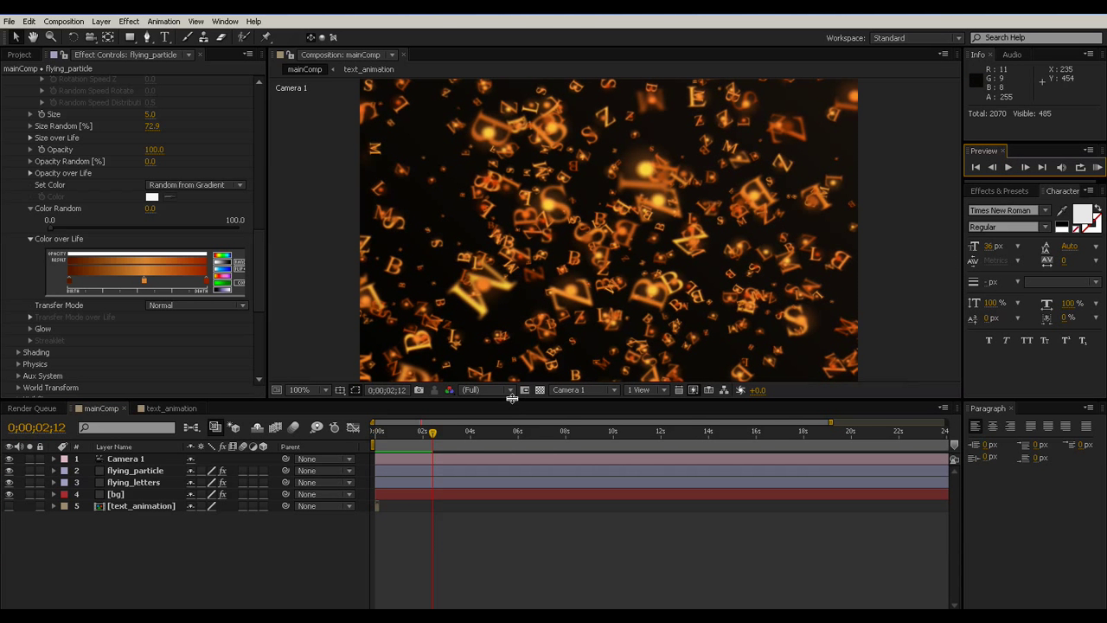
Step: Enlarge the composition view's height and return the playhead to the first frame
drag(512, 397, 512, 428)
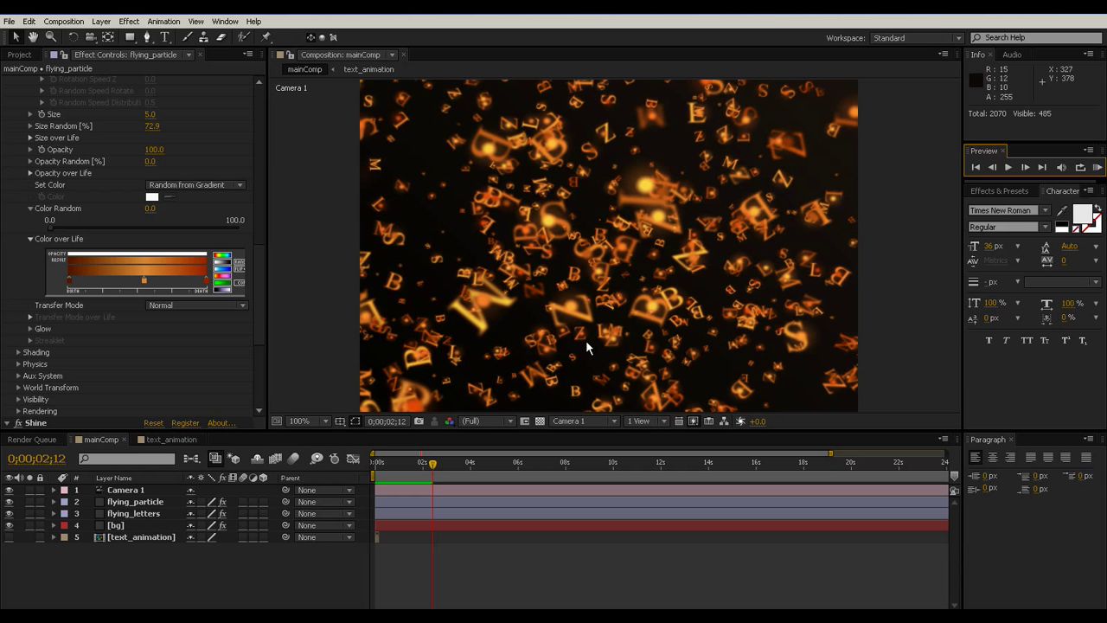
scroll(609, 250, down, 2)
scroll(609, 245, up, 2)
drag(431, 468, 346, 461)
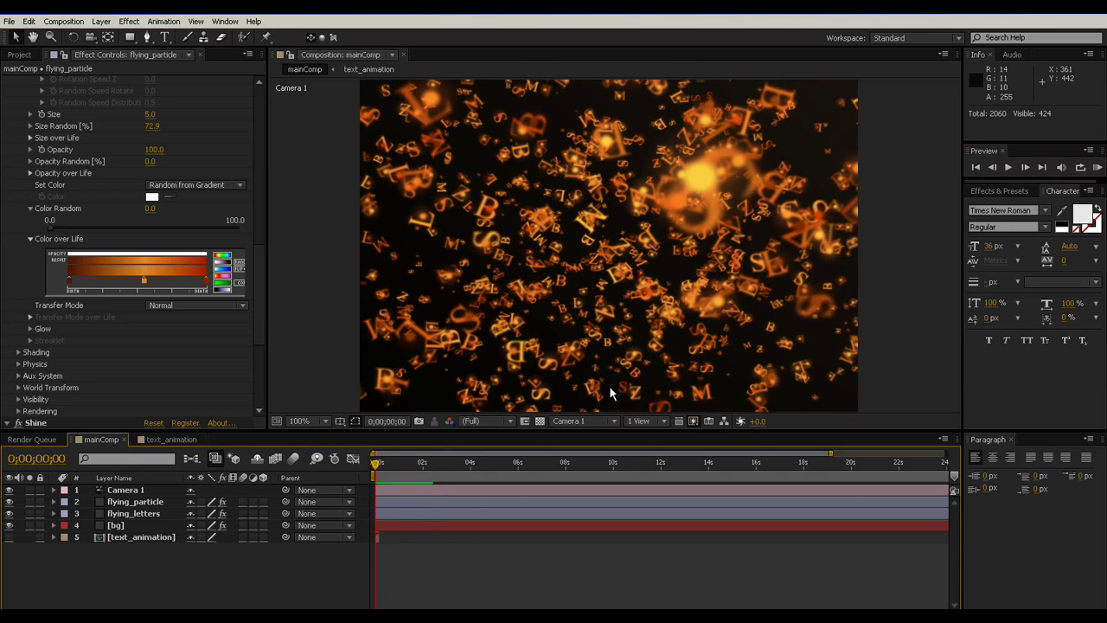
Step: Set the flying_particle layer's emission Random Seed to 101330
click(135, 503)
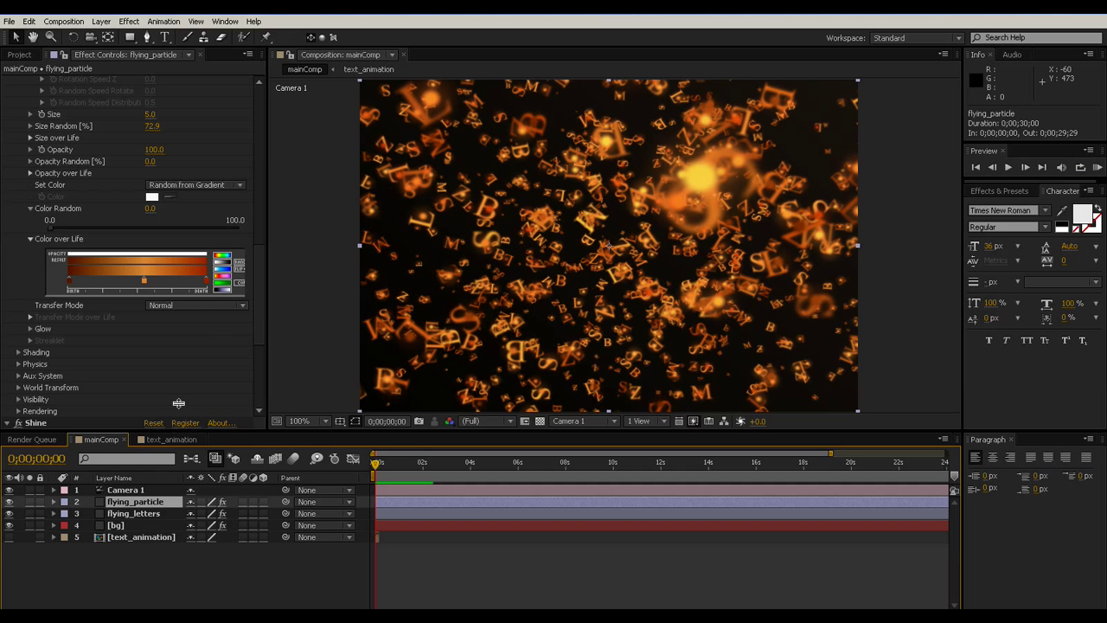
drag(260, 274, 259, 246)
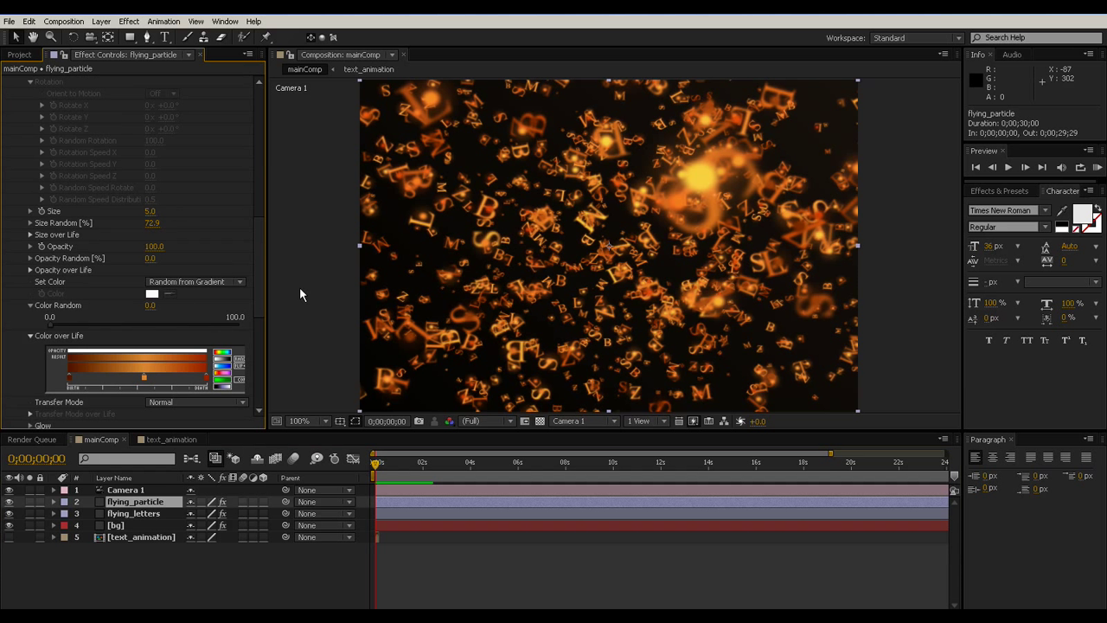
scroll(261, 294, down, 3)
drag(261, 252, 267, 204)
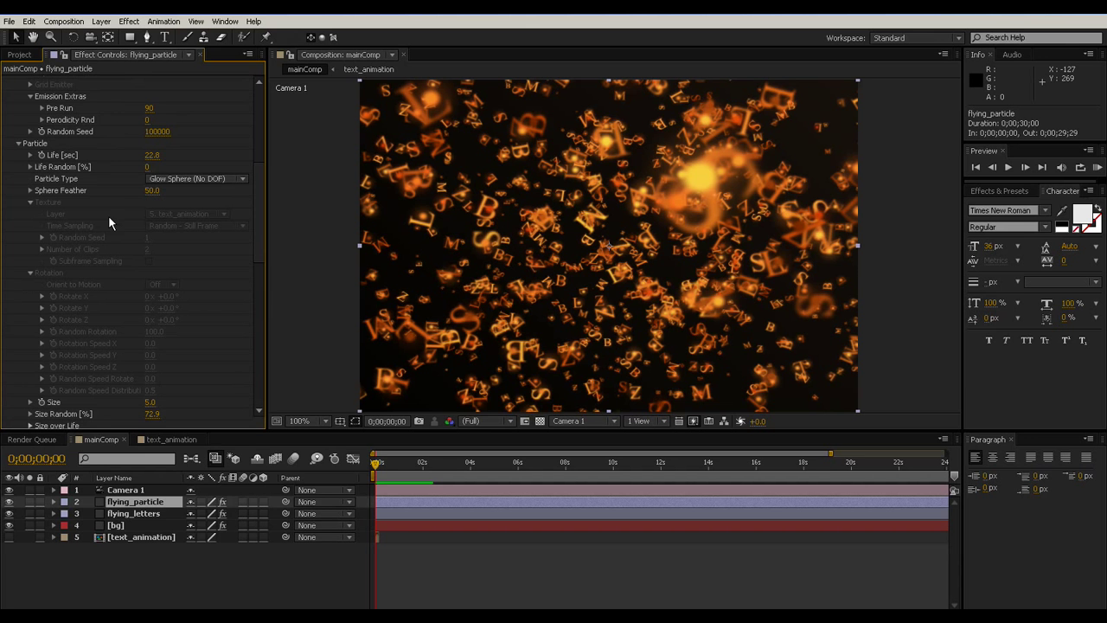
drag(163, 140, 207, 140)
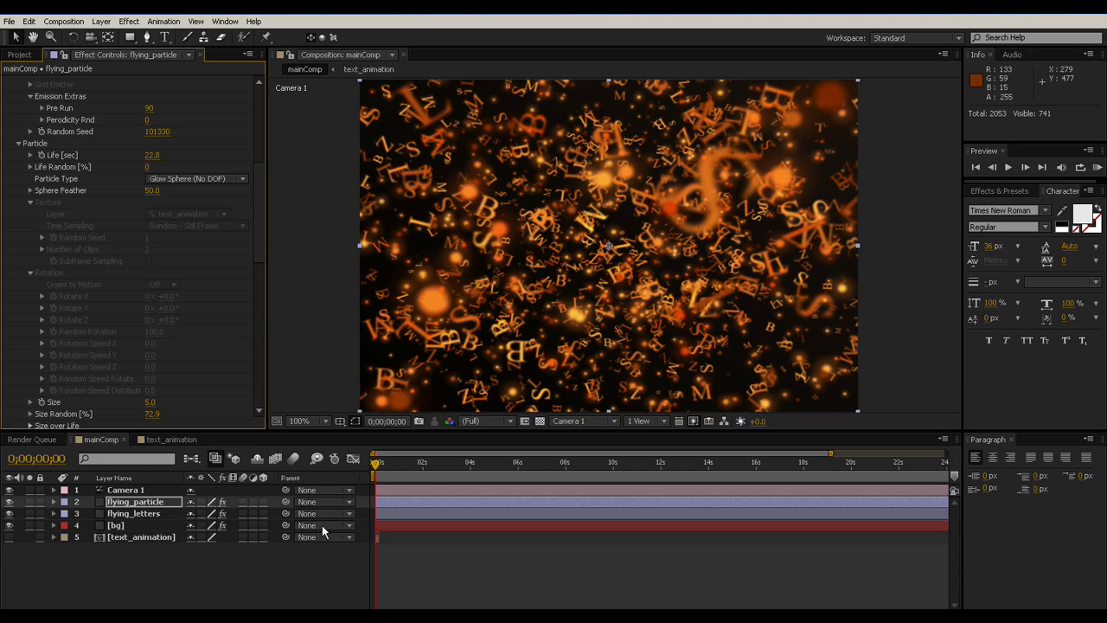
Step: Set the flying_particle layer's particle Size to 3 and deselect the layer
scroll(147, 211, down, 3)
click(152, 277)
text(3)
key(Return)
click(202, 594)
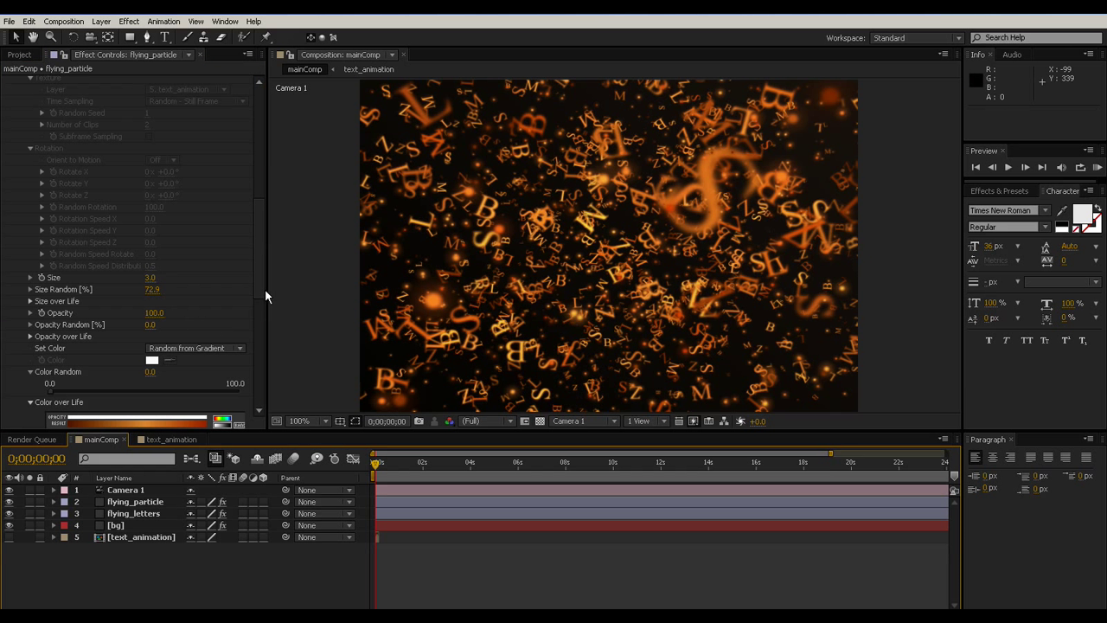
Step: Try Sphere as the flying_particle layer's Particle Type and switch it back to Glow Sphere (No DOF)
scroll(224, 349, down, 2)
scroll(236, 327, up, 5)
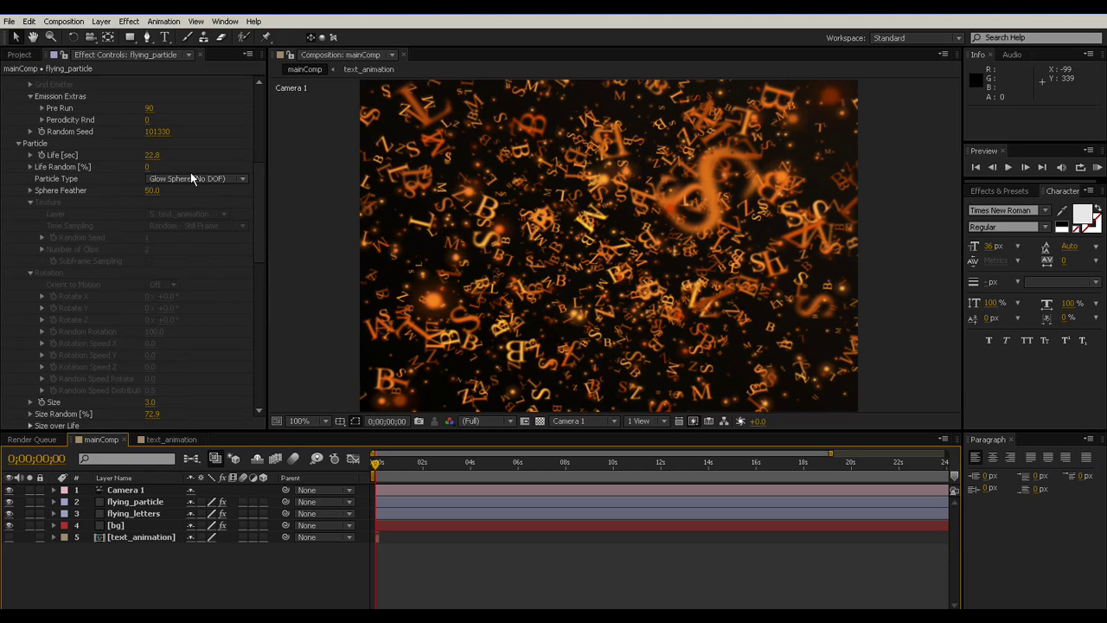
click(201, 179)
click(207, 194)
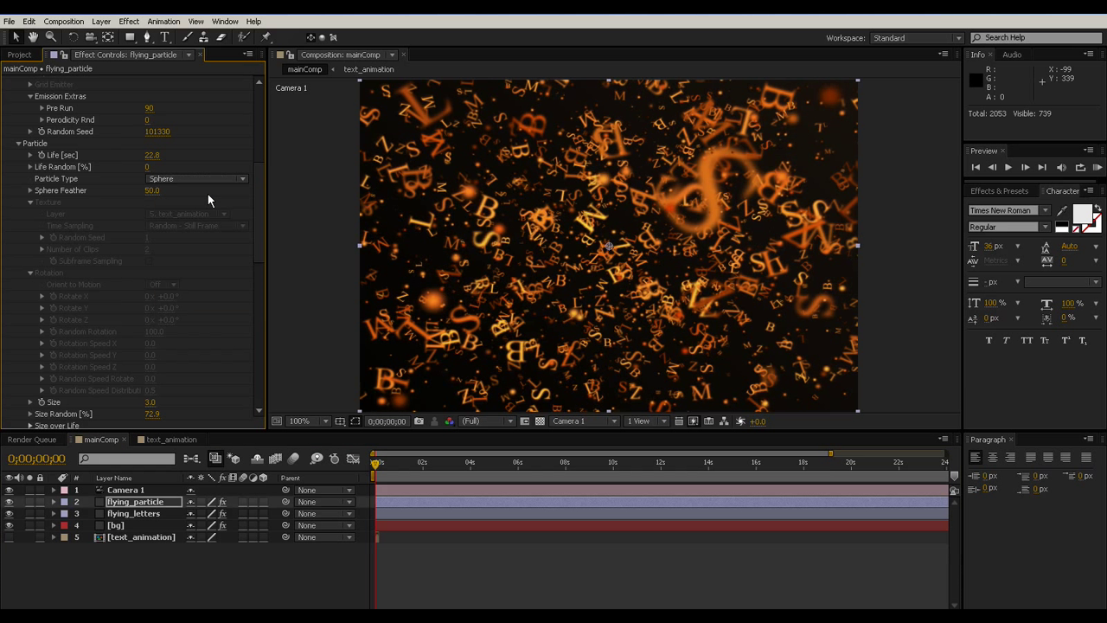
click(211, 181)
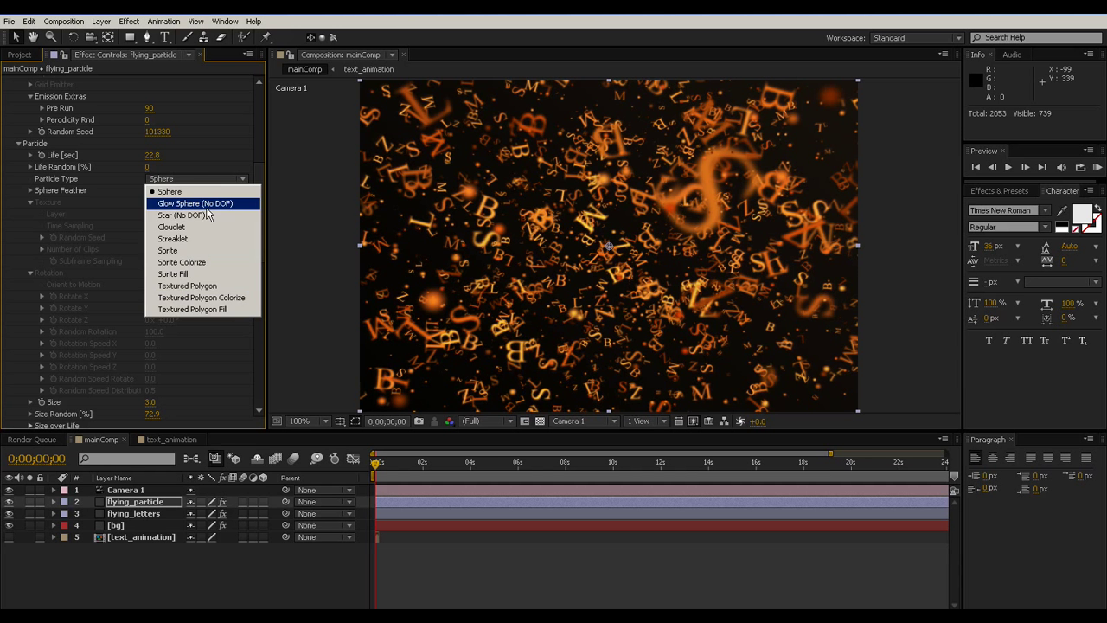
click(207, 204)
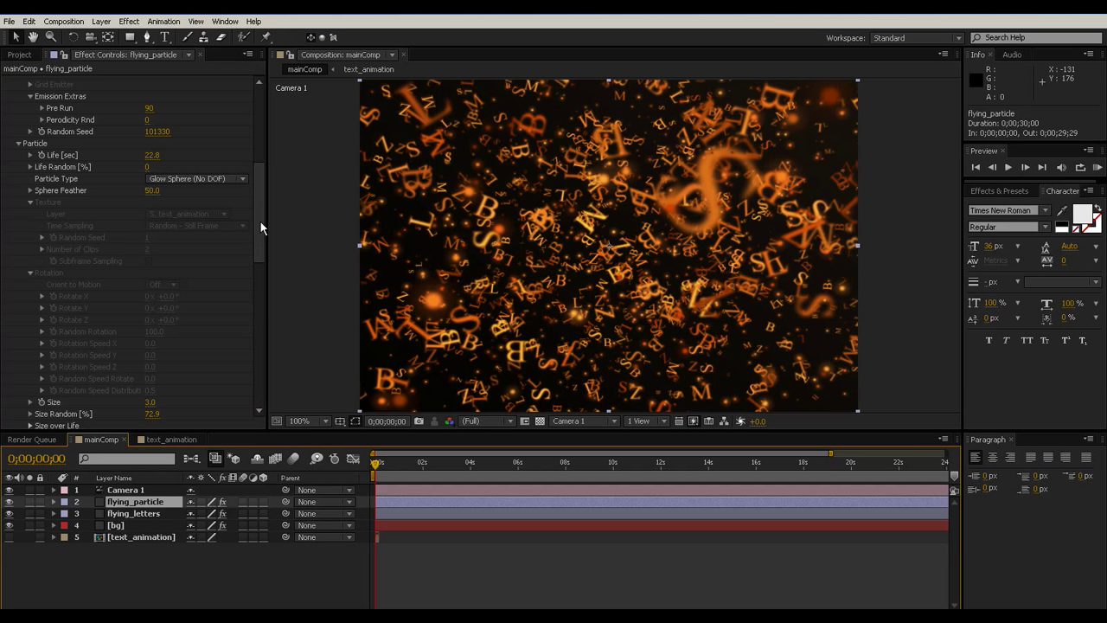
Step: Delete the Shine effect from the flying_particle layer
drag(260, 222, 260, 346)
click(57, 224)
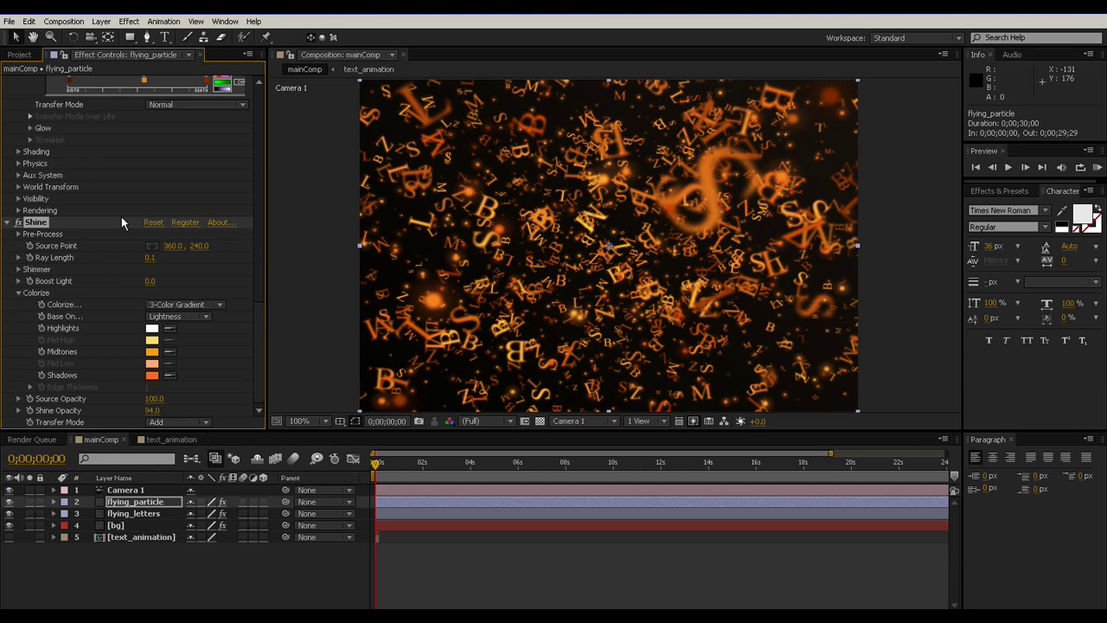
scroll(121, 223, up, 5)
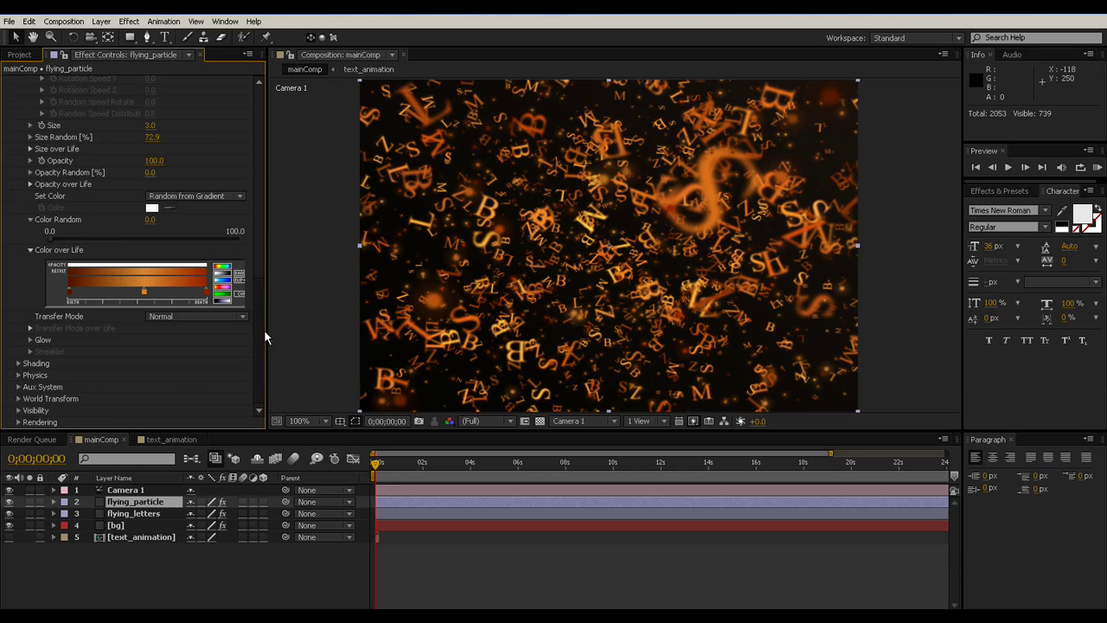
Step: Try the flying_particle layer's Opacity Random at 97% and settle on 40%
scroll(251, 252, up, 5)
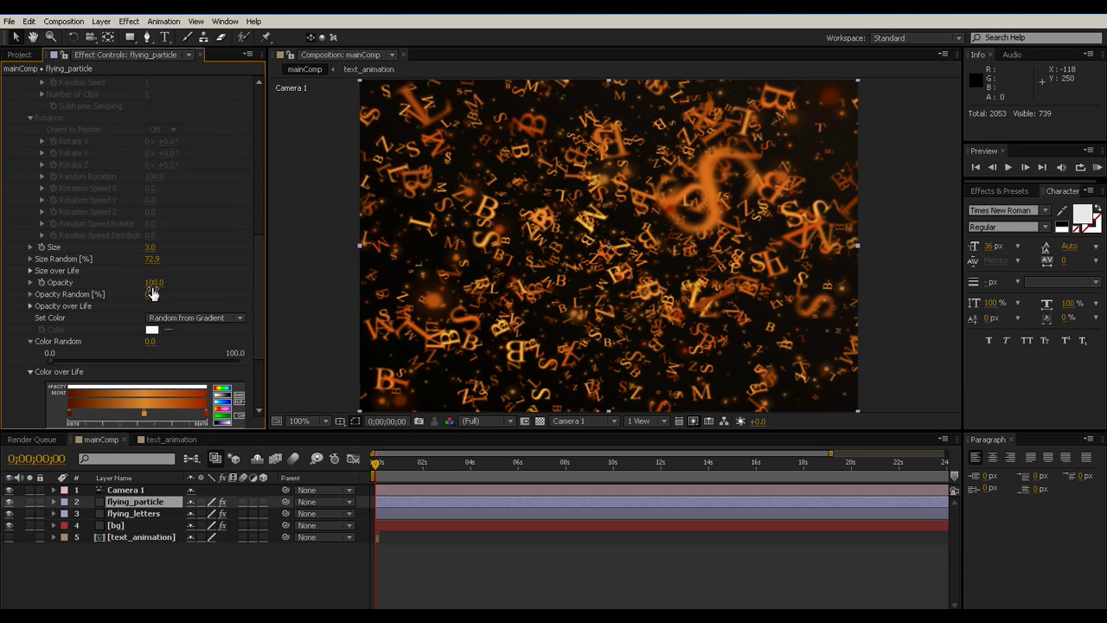
drag(152, 295, 215, 294)
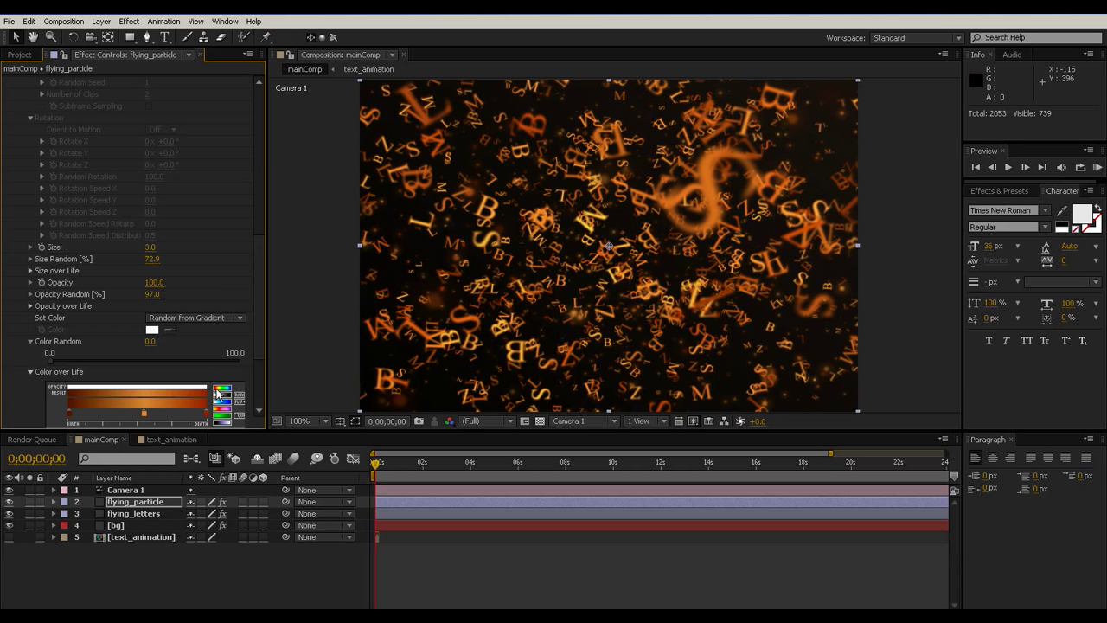
click(153, 294)
text(40)
key(Return)
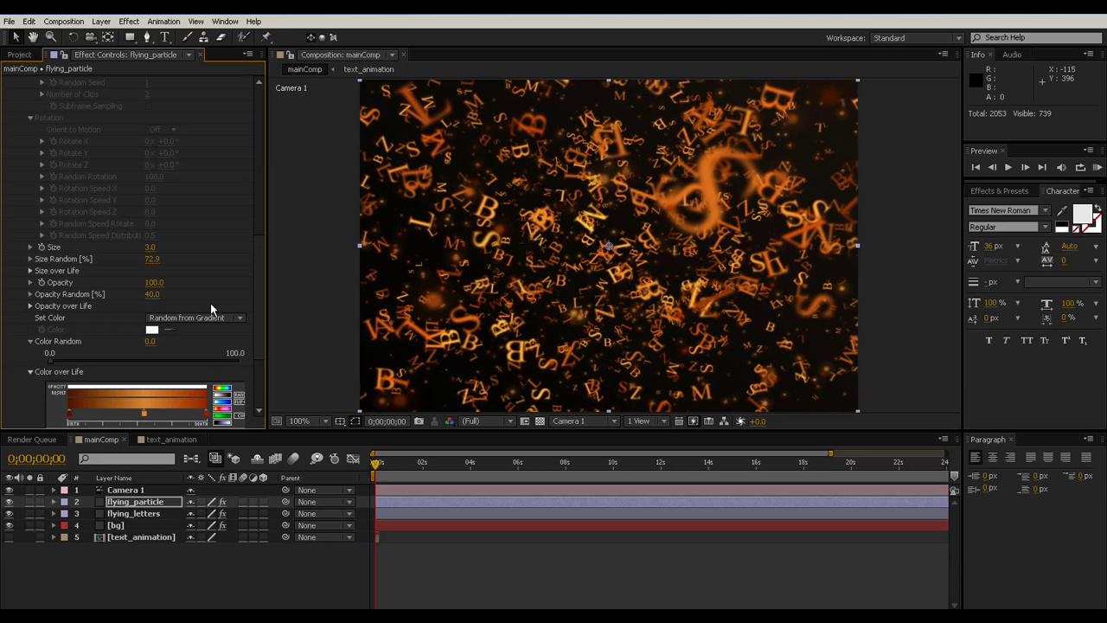
Step: Try pale peach FFD4A5 for the middle stop of the flying_particle layer's Color over Life gradient
double_click(144, 416)
drag(507, 252, 449, 230)
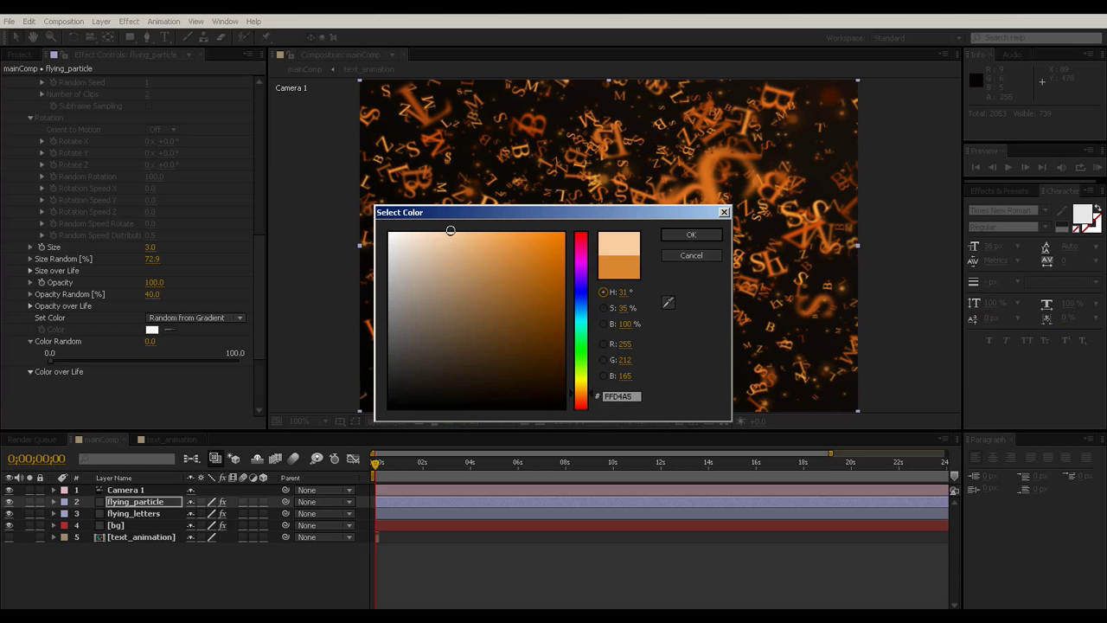
click(683, 236)
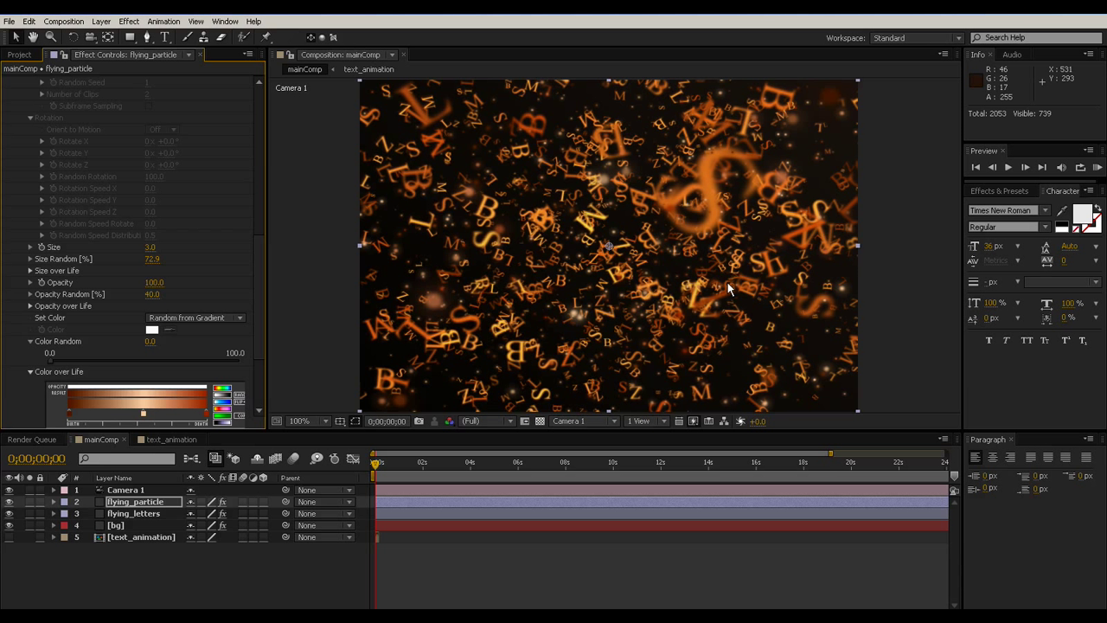
Step: Recolor the middle stop of the Color over Life gradient to a saturated orange and deselect the flying_particle layer
double_click(144, 415)
drag(485, 242, 535, 234)
click(683, 241)
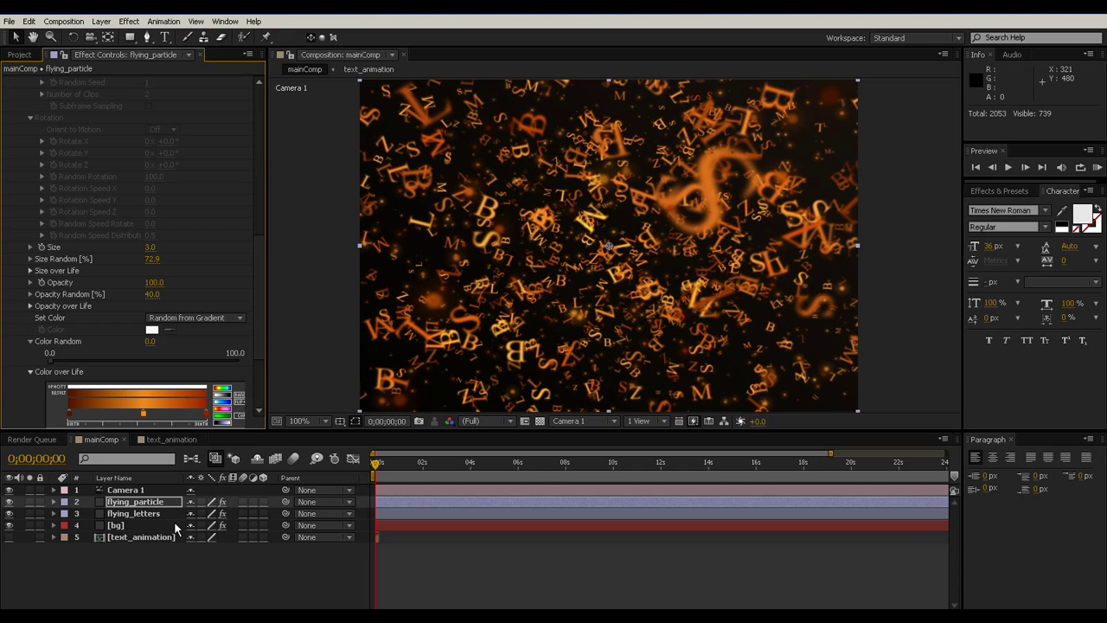
click(244, 594)
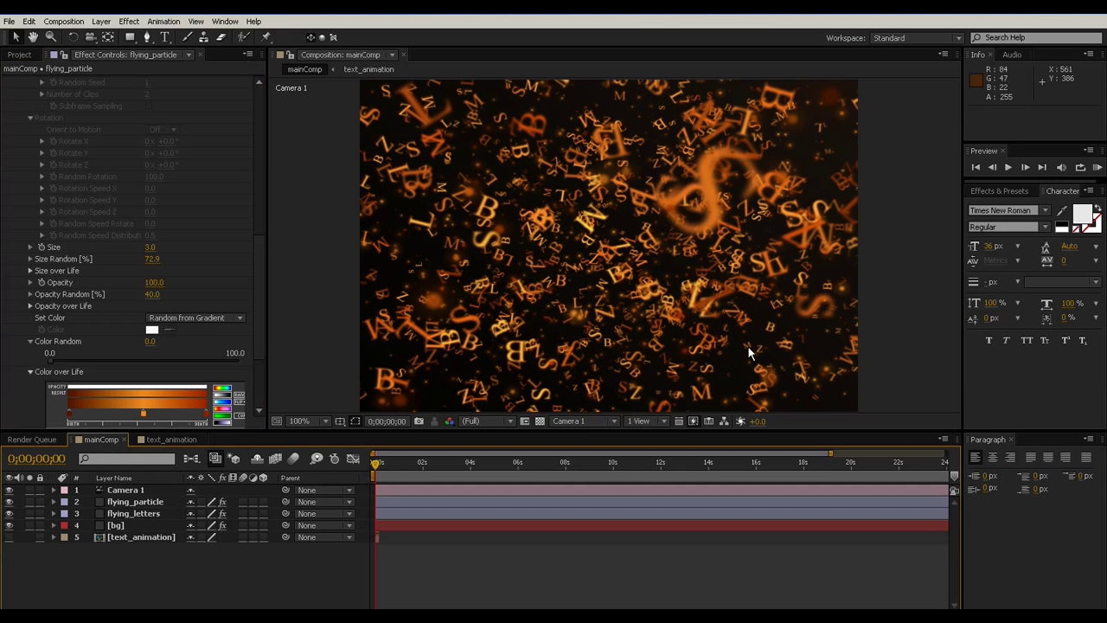